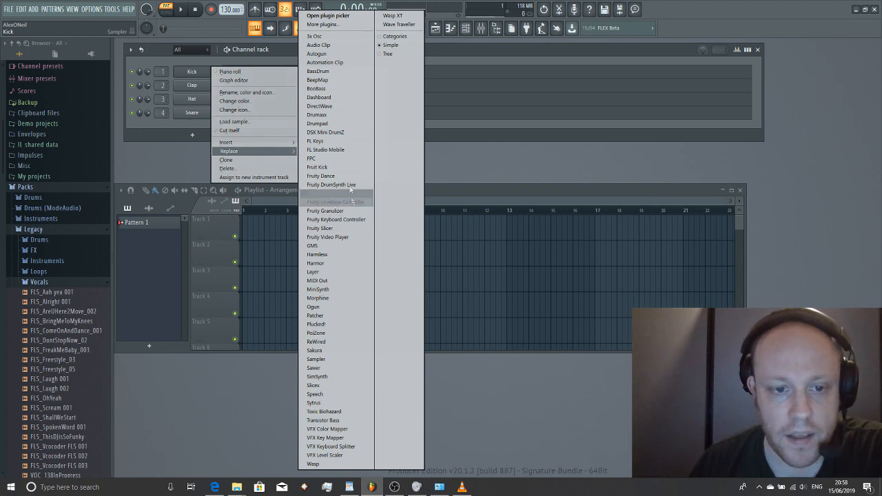
- Replace the Kick channel with the DSK Mini DrumZ plugin
left_click(343, 135)
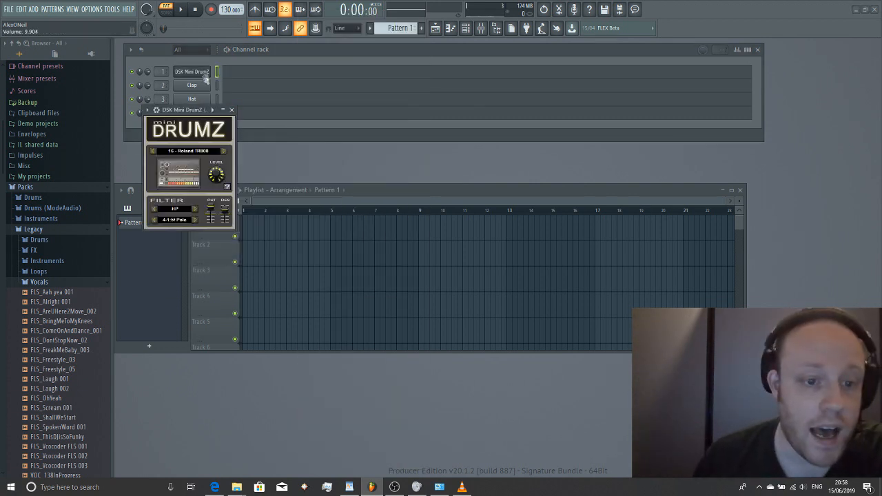
left_click(148, 73)
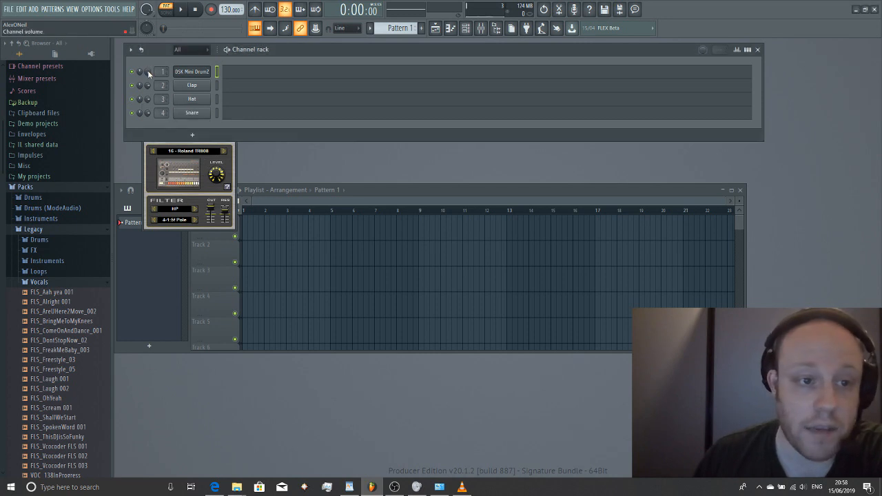
left_click(235, 160)
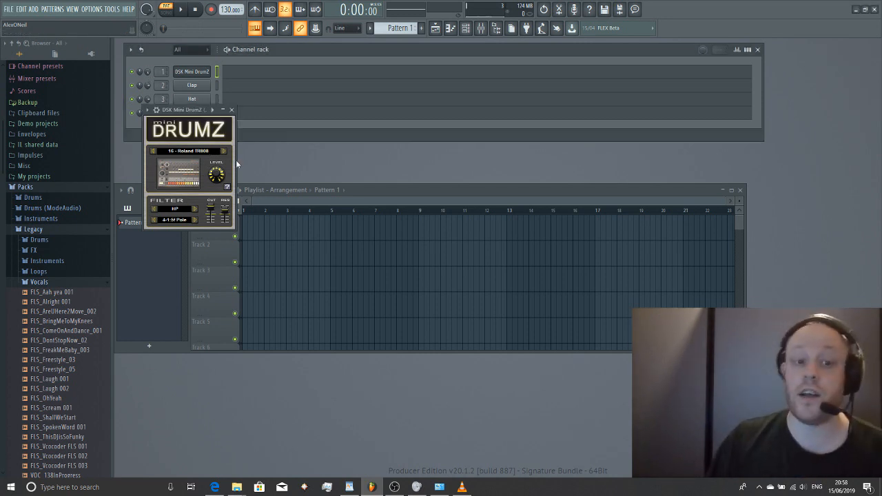
- Open the piano roll for the DSK Mini DrumZ channel and place a C3 note at the start of bar 1
right_click(196, 77)
left_click(226, 72)
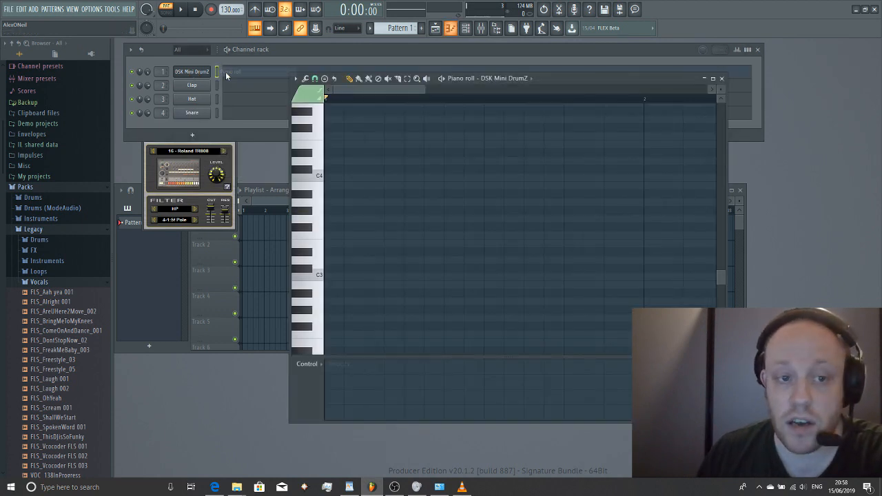
left_click_drag(335, 200, 341, 248)
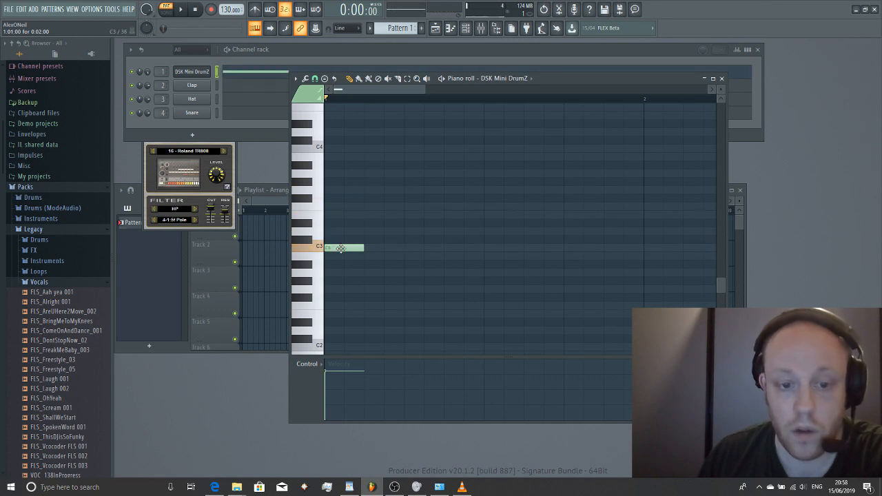
double_click(341, 249)
left_click(499, 180)
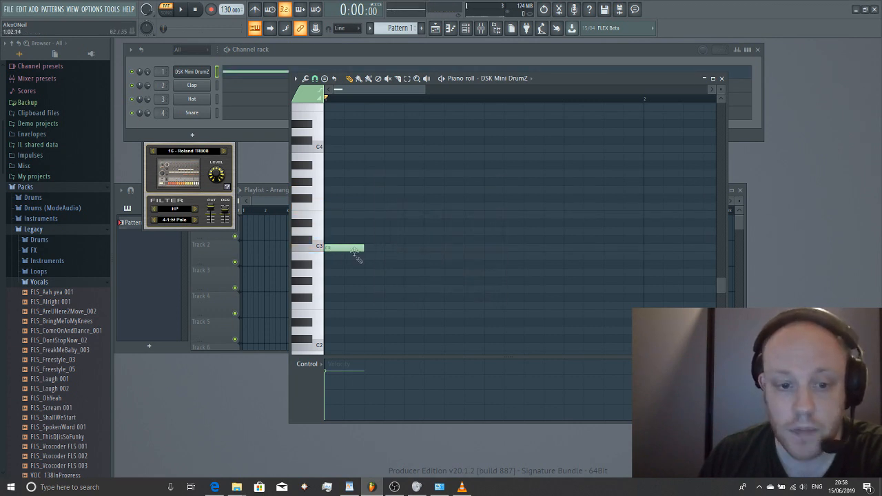
- Add an F3 note on the second beat of bar 1 and play the pattern back
left_click_drag(423, 200, 417, 206)
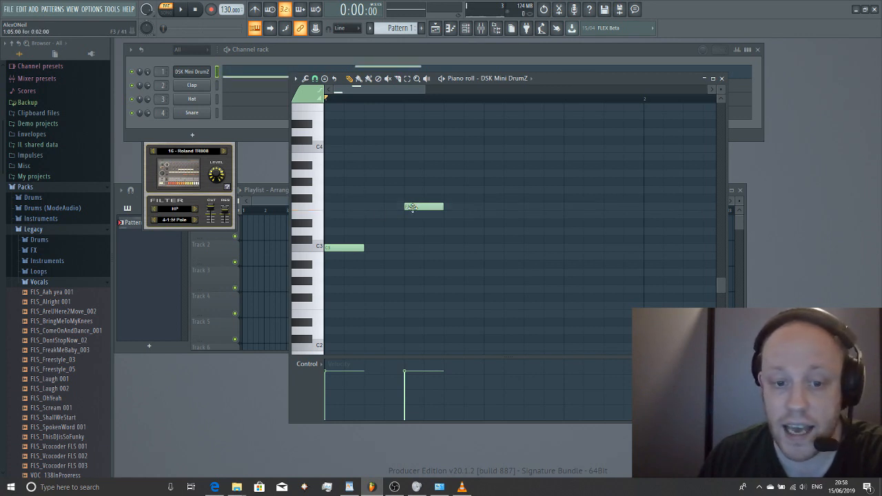
double_click(413, 207)
left_click(499, 181)
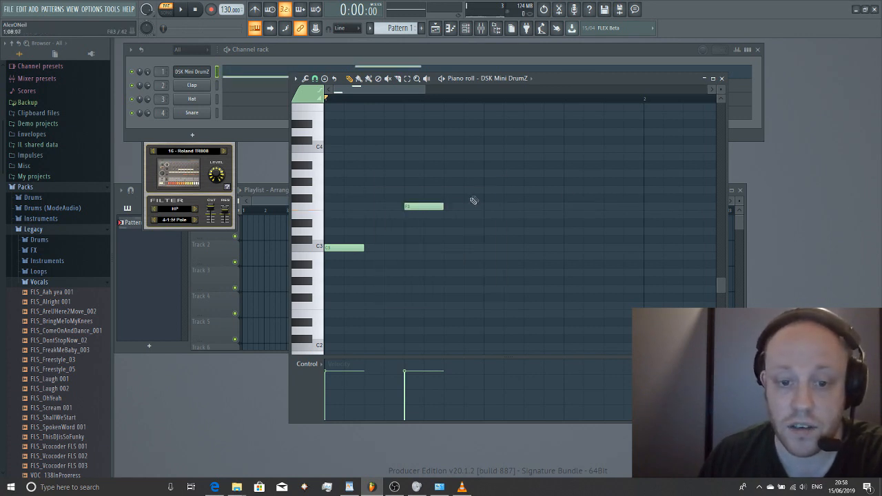
key("space")
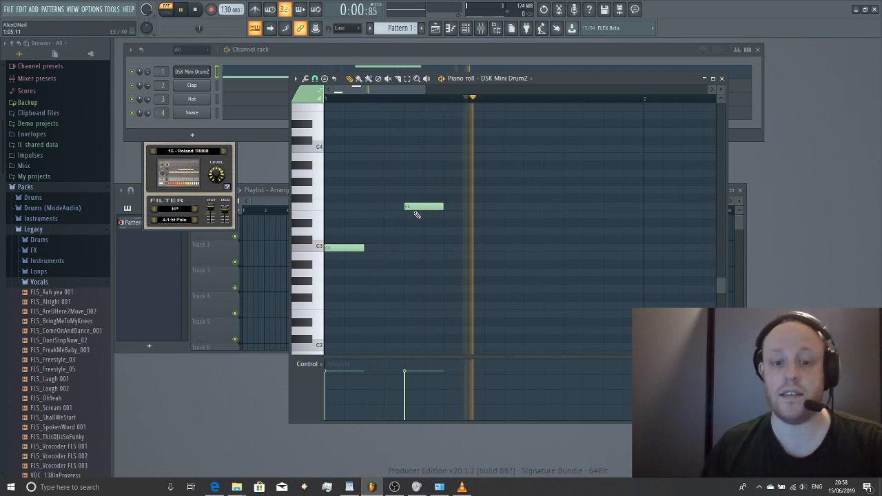
key("space")
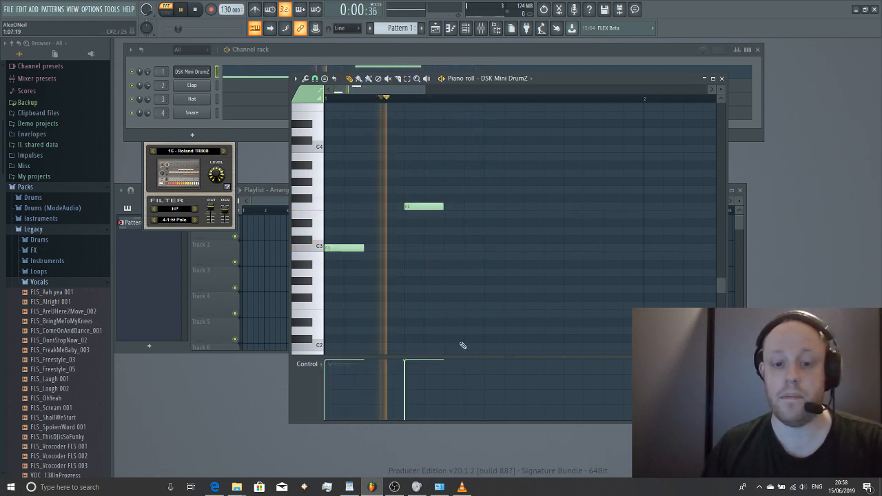
- Add a C3 note on the third beat and an F3 note on the fourth beat of bar 1
left_click(487, 255)
left_click_drag(487, 254, 487, 246)
key("space")
left_click(567, 207)
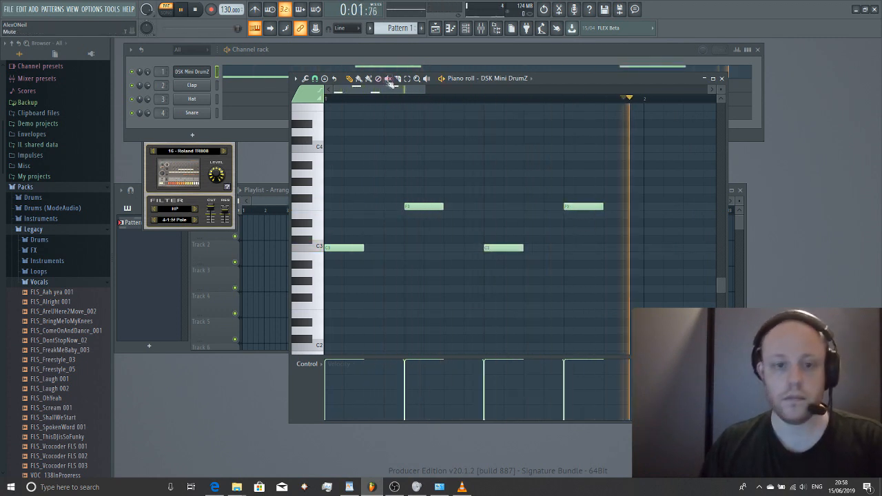
- Select all four drum notes in bar 1 and duplicate them three times to fill four bars
scroll(532, 152, "down", 2)
left_click_drag(517, 133, 324, 291)
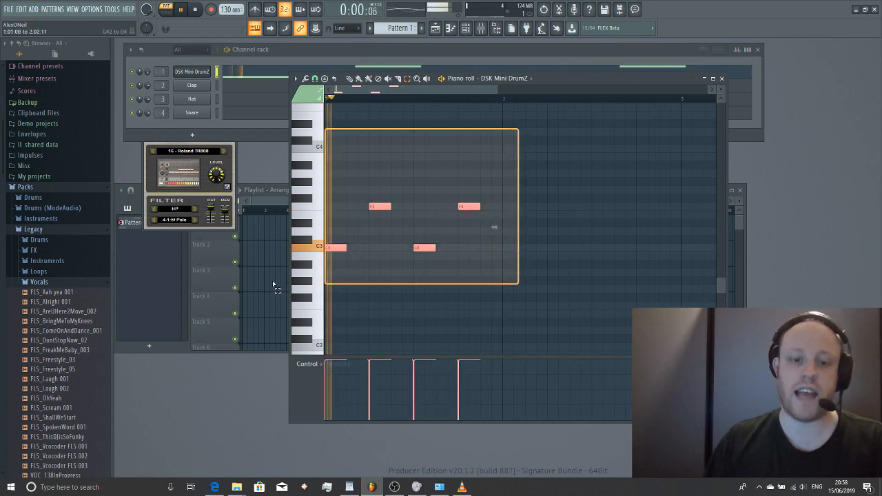
scroll(392, 104, "down", 2)
left_click_drag(388, 89, 375, 146)
key("ctrl+b")
key("ctrl+b")
key("ctrl+b")
- Select the four-bar drum pattern, duplicate it until it fills 16 bars, and stop playback
scroll(400, 155, "down", 3)
left_click_drag(543, 143, 288, 244)
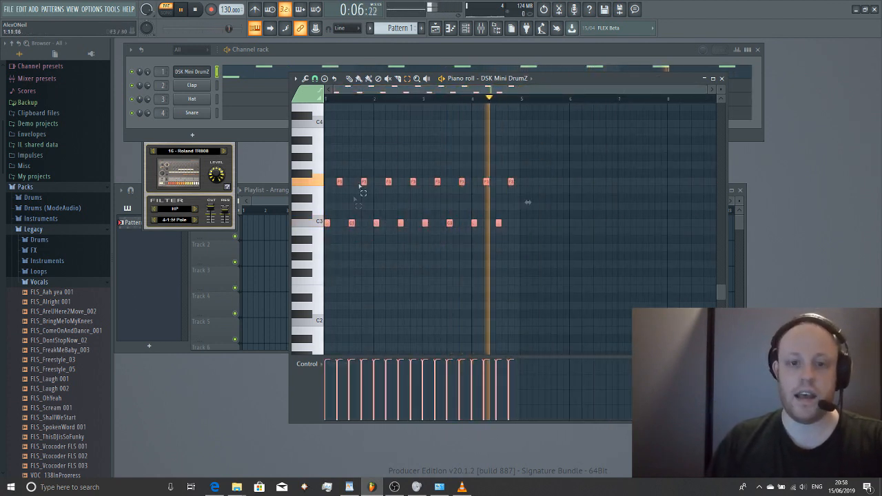
left_click_drag(416, 88, 415, 171)
key("ctrl+b")
key("ctrl+b")
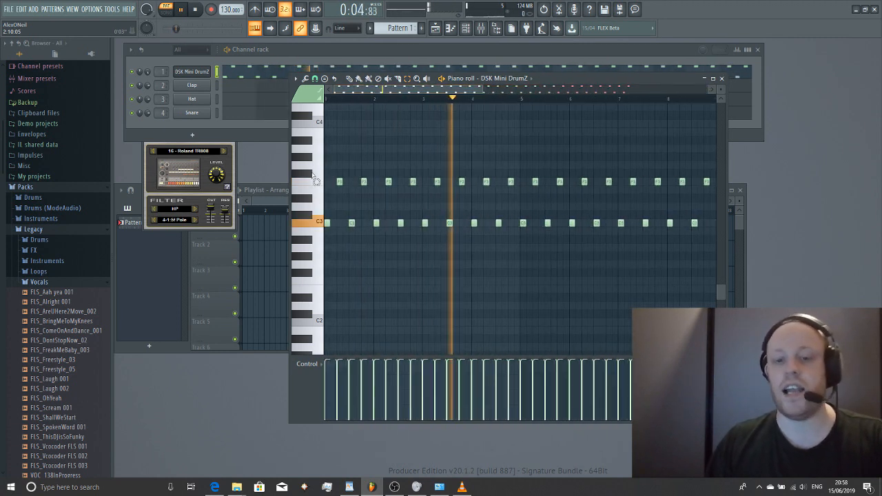
key("space")
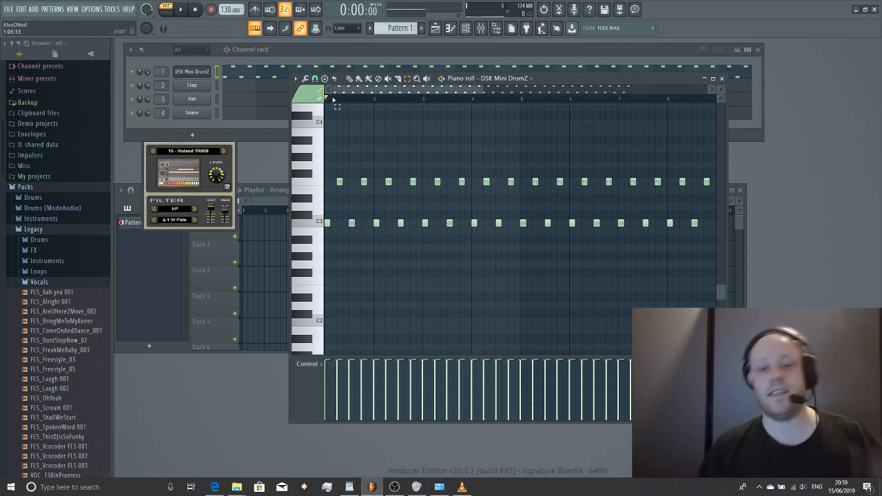
scroll(376, 214, "down", 3, "ctrl")
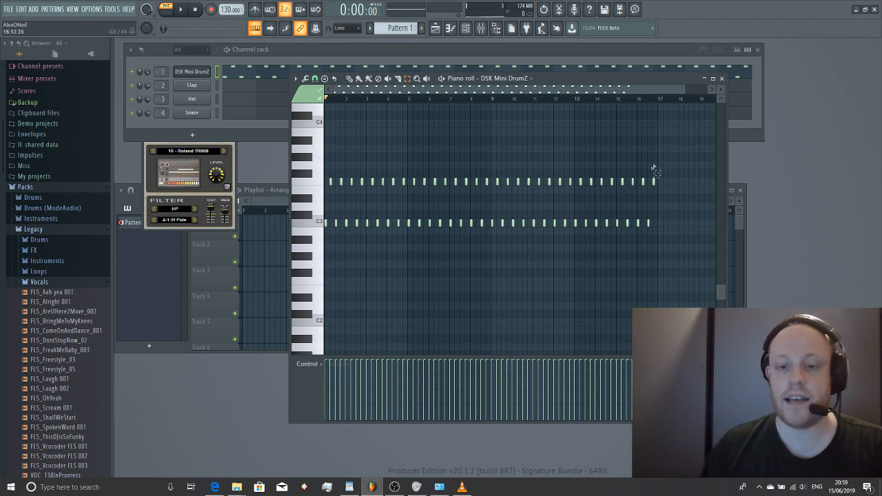
- Replace the Clap channel with the Harmless synth and move its window clear of the channel rack
right_click(199, 85)
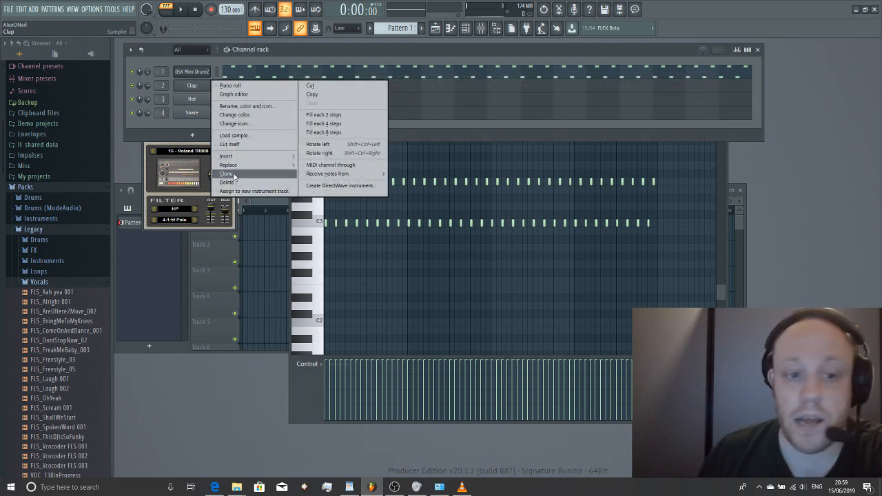
mouse_move(239, 167)
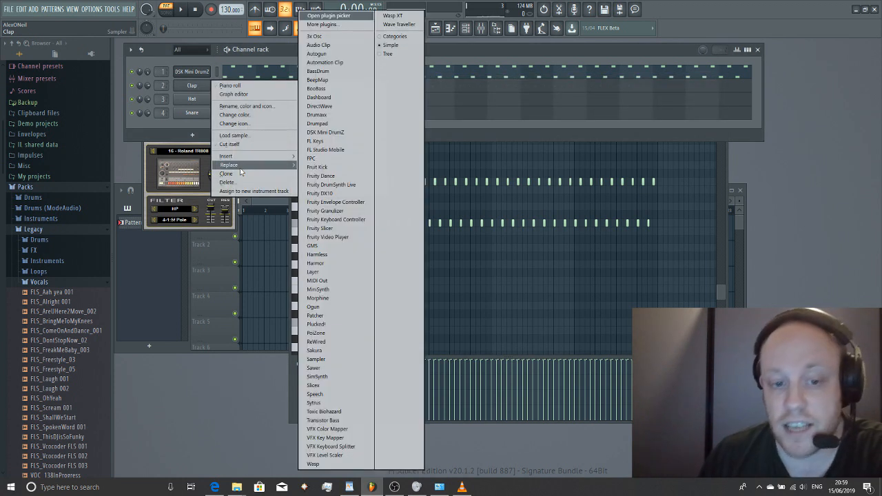
left_click(343, 255)
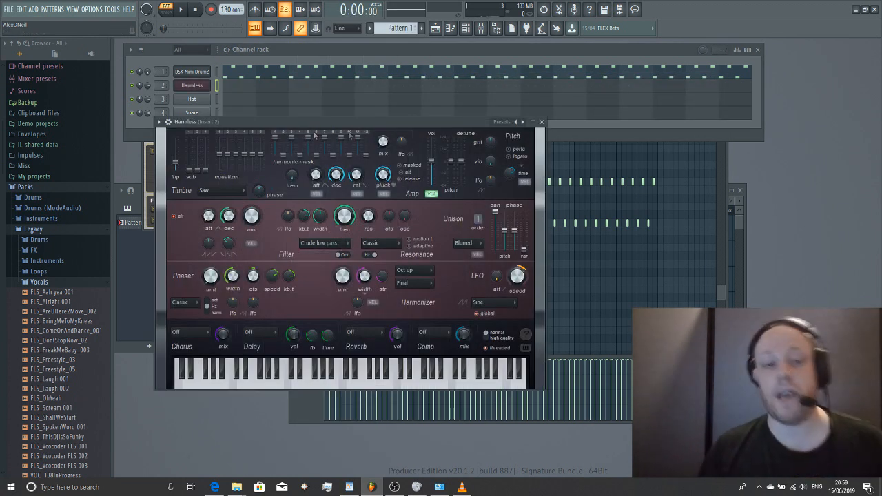
left_click_drag(195, 124, 233, 184)
left_click(197, 182)
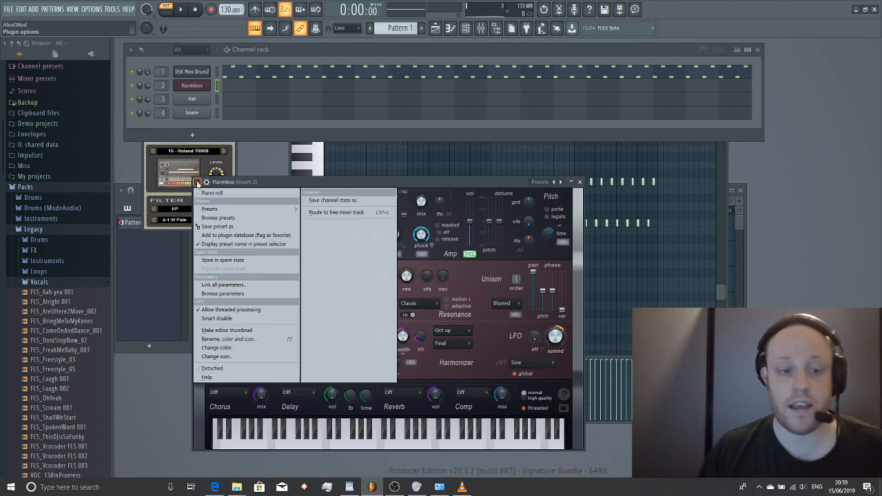
mouse_move(236, 216)
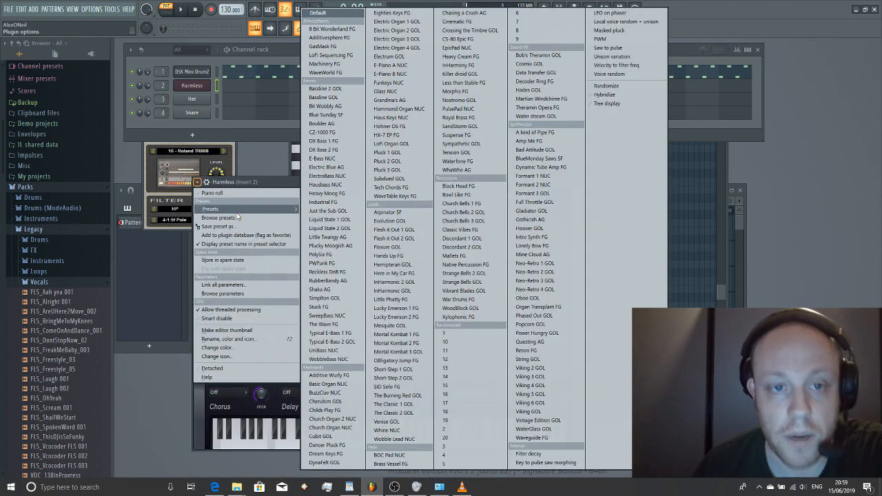
left_click(243, 182)
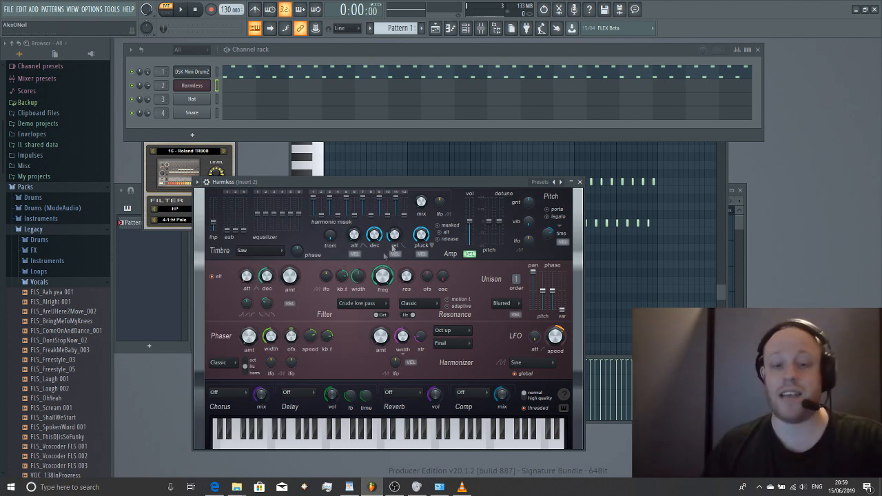
- Set the Harmless unison order to 5 and audition the sound with repeated chords
key("x")
key("v")
key("n")
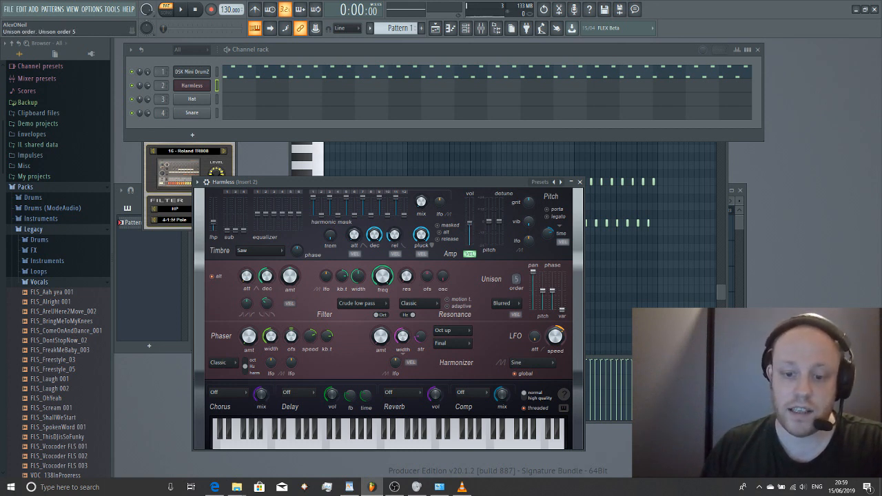
key("z")
key("v")
key("n")
key("z")
key("v")
key("n")
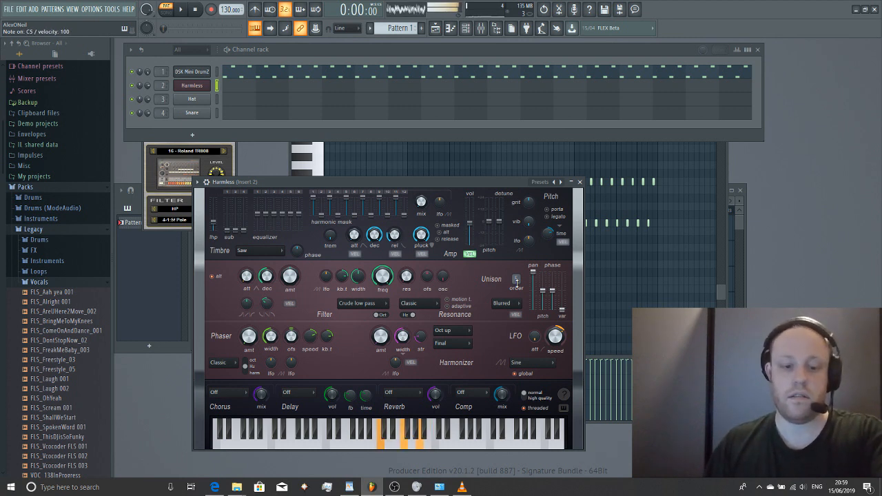
- Set the Harmless chorus to Classic and play a chord to audition it
left_click(240, 394)
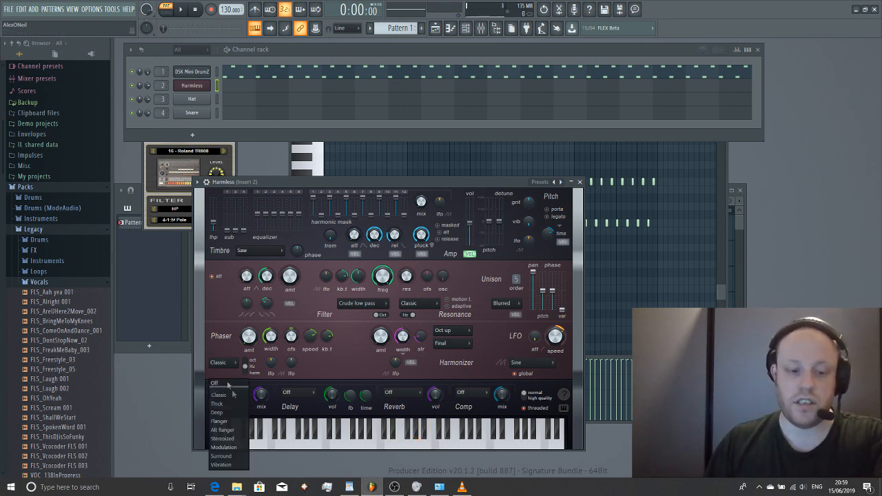
left_click(224, 397)
key("z")
key("v")
key("n")
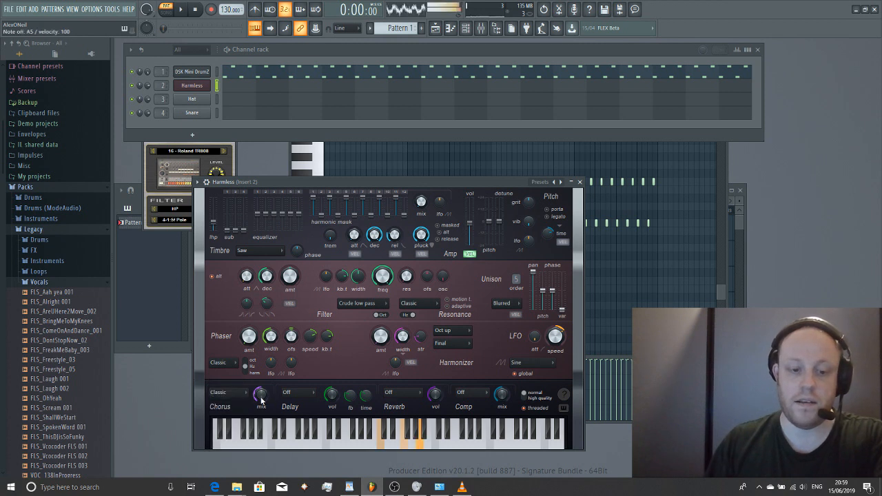
- Set the Harmless delay to Classic and play a chord to audition it
left_click(292, 392)
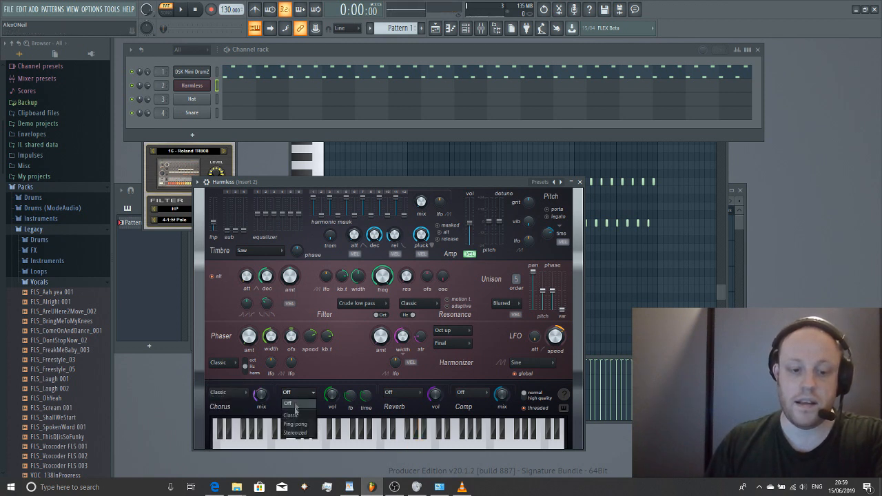
left_click(293, 414)
key("z")
key("v")
key("n")
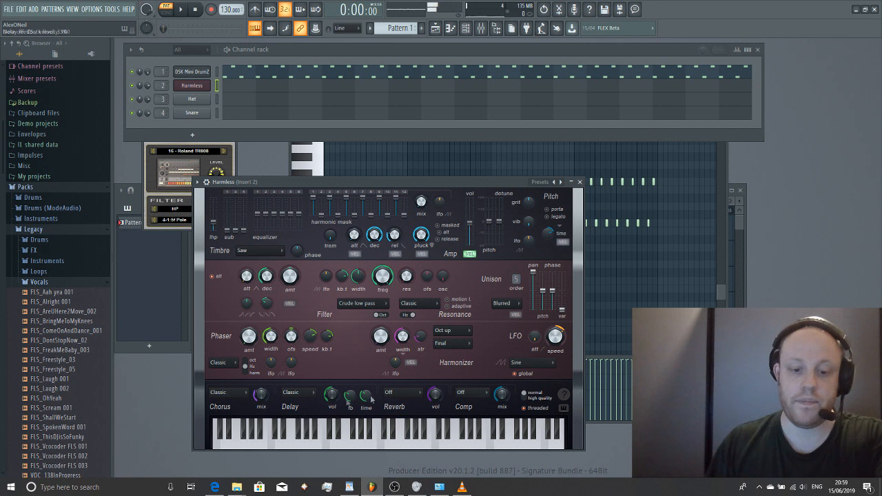
- Set the Harmless reverb to Small studio and audition it with two different chords
left_click(420, 394)
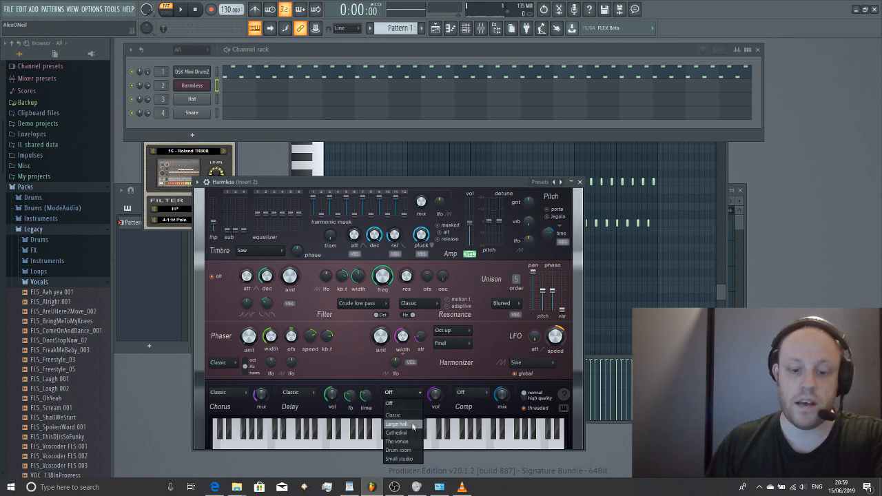
left_click(414, 460)
key("z")
key("v")
key("n")
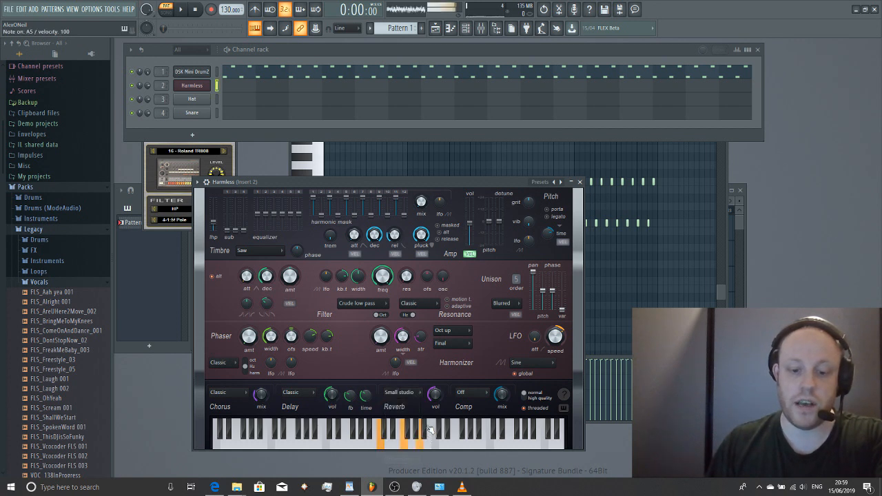
key("n")
key("comma")
key("c")
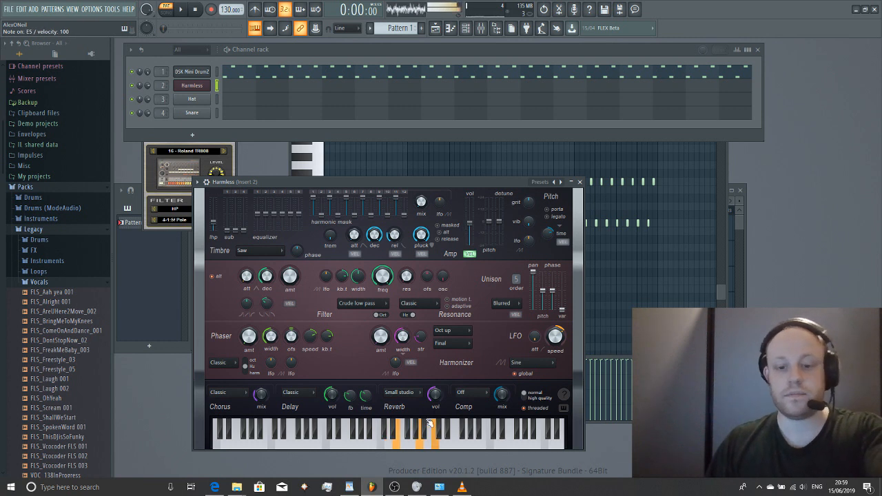
- Open the piano roll for the Harmless channel and briefly play back the drum pattern
right_click(203, 85)
left_click(246, 90)
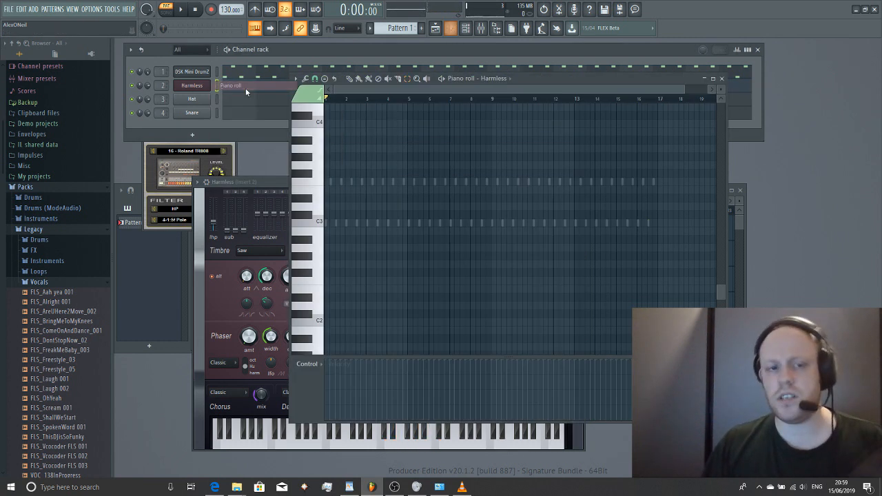
key("space")
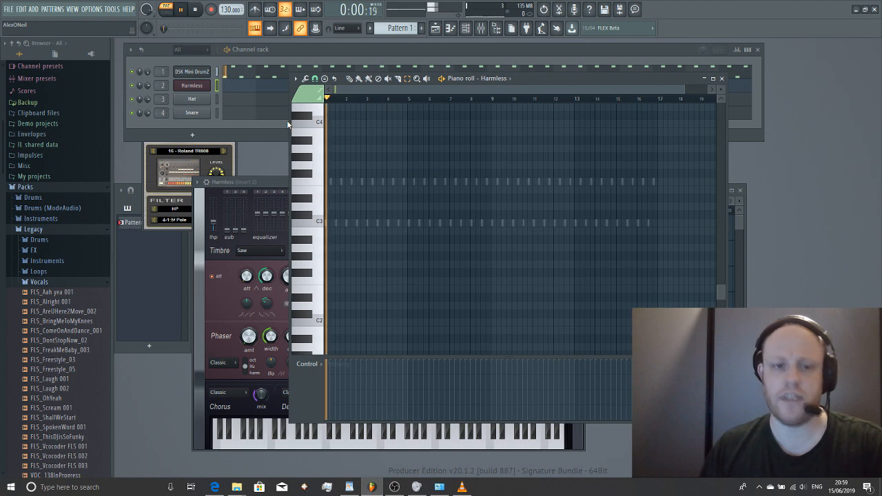
key("space")
- Bring the playlist into view and reopen the Harmless synth window
left_click(439, 35)
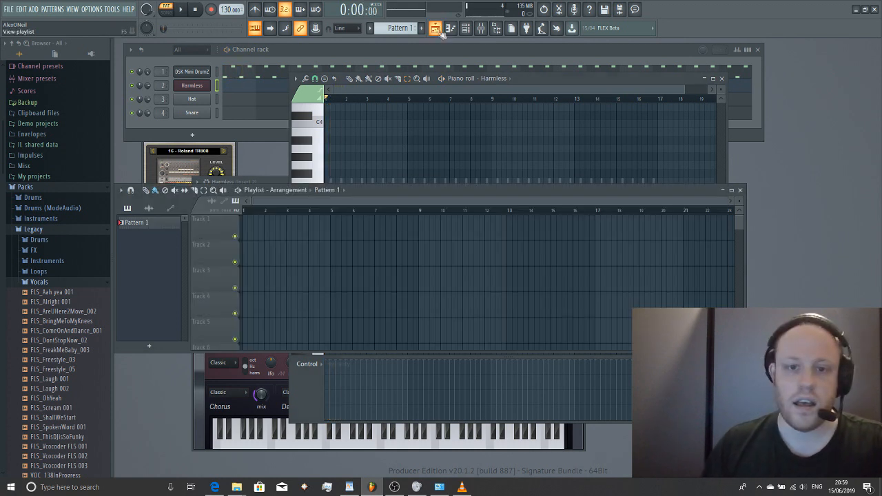
left_click(450, 29)
left_click(192, 86)
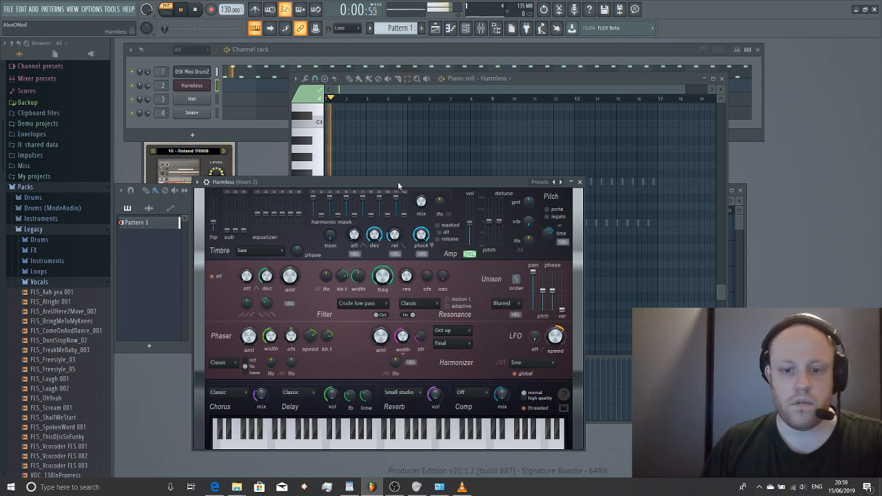
- Raise the Insert 1 fader in the mixer and load Fruity Limiter into the track's effect slot 10
left_click(480, 28)
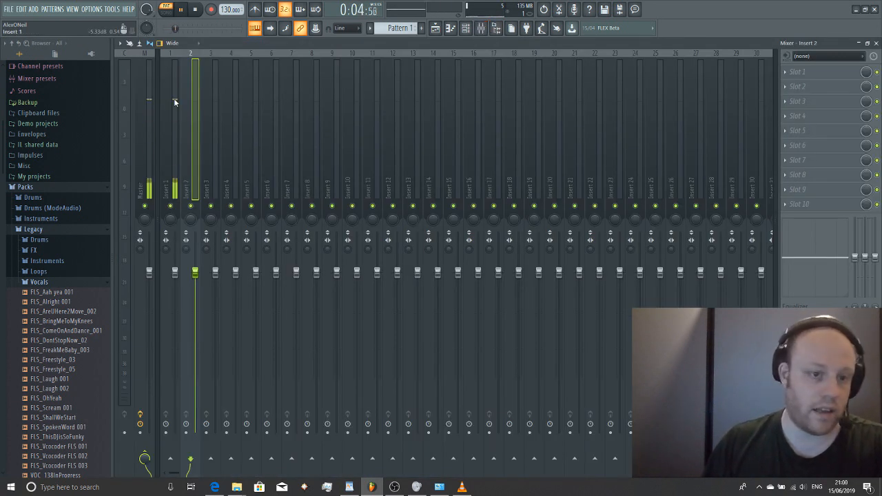
left_click_drag(175, 273, 175, 232)
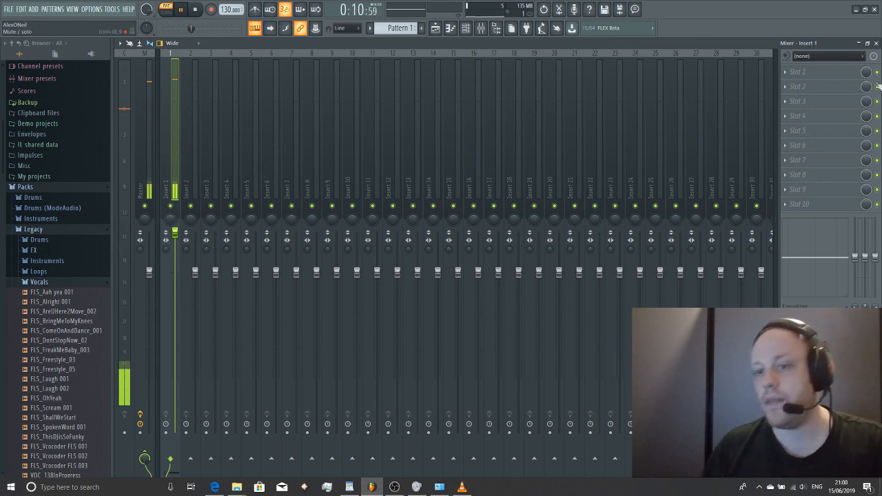
left_click(785, 205)
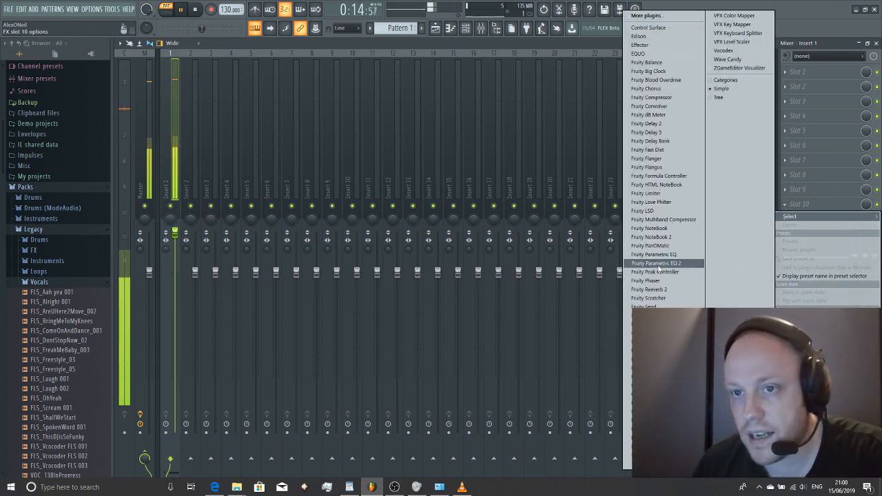
left_click(648, 193)
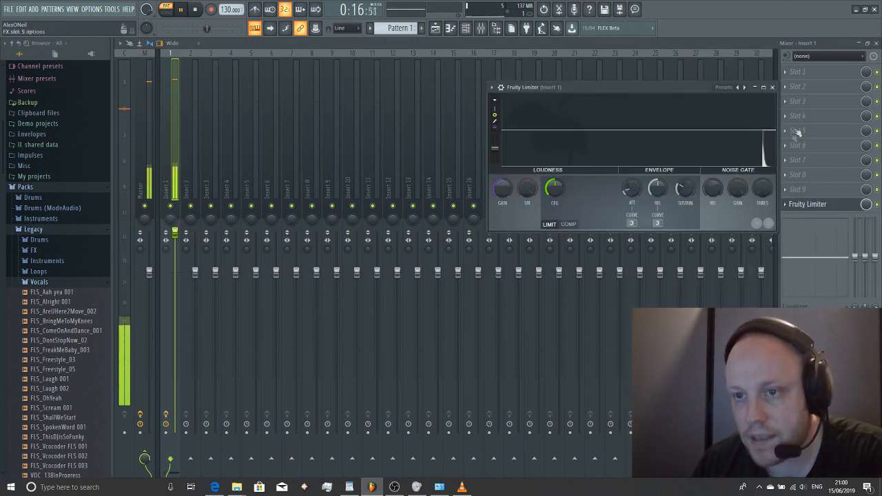
left_click(773, 86)
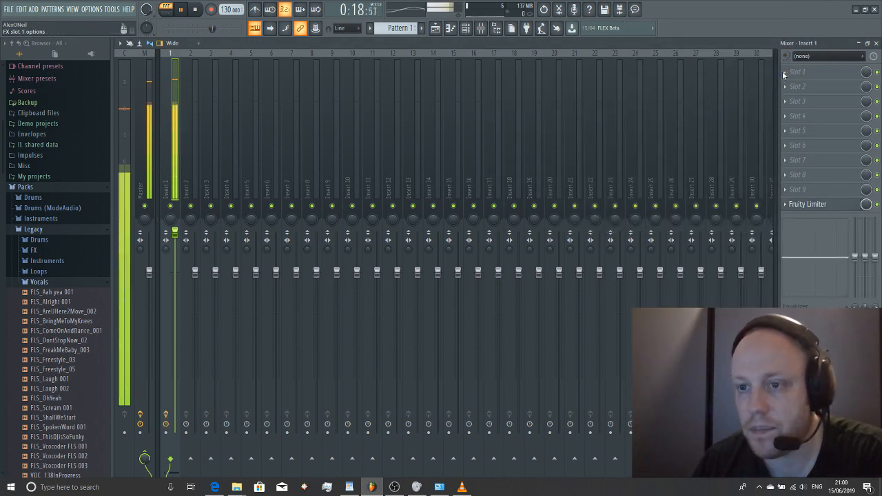
- Load Fruity Parametric EQ 2 into Insert 1's slot 1, boost the lows with band 1, cut band 3, and adjust the high bands
left_click(796, 72)
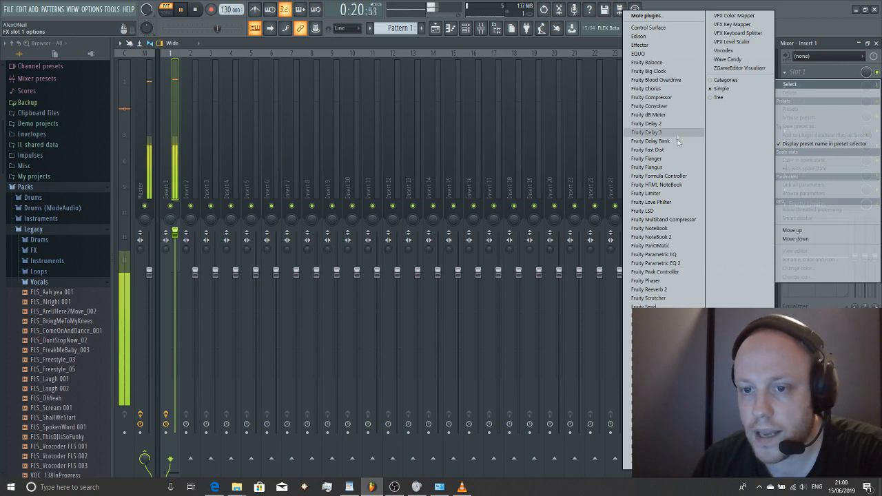
left_click(679, 263)
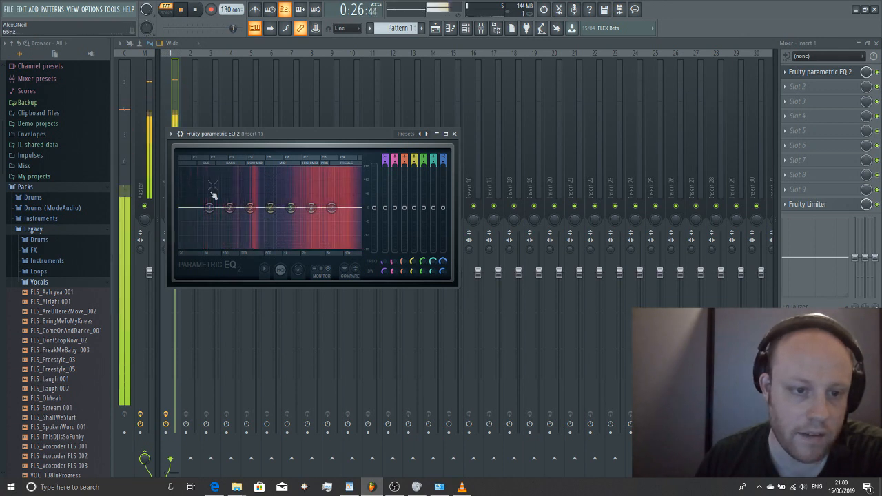
left_click_drag(209, 207, 210, 191)
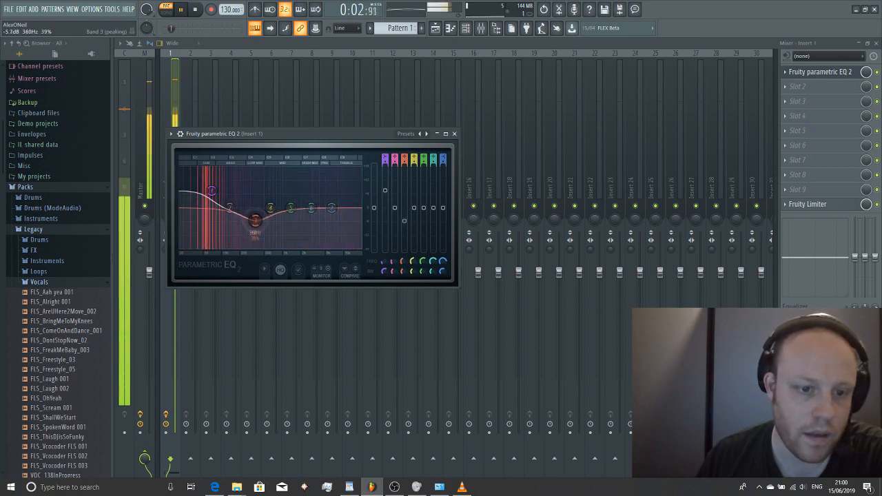
left_click_drag(257, 229, 260, 229)
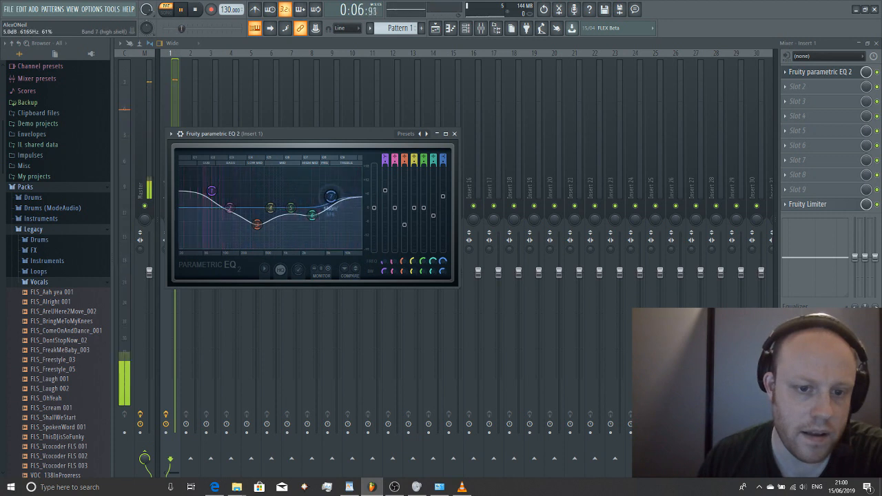
left_click_drag(312, 215, 330, 211)
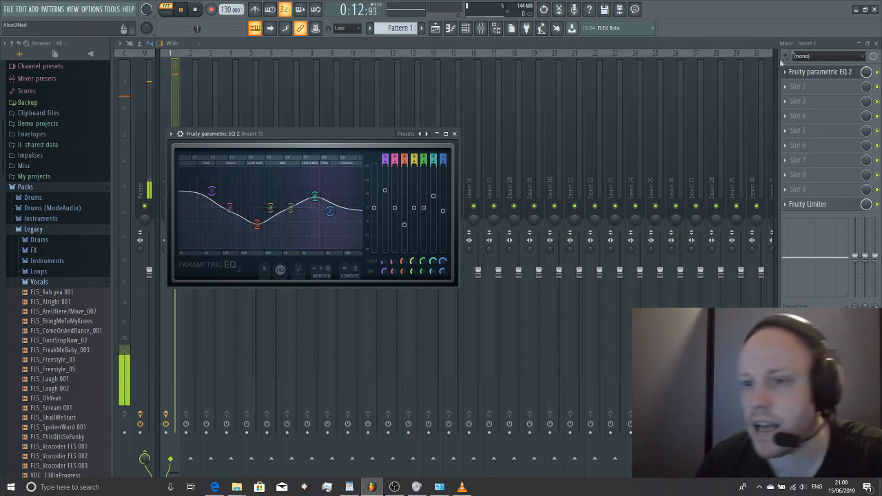
- Load Fruity Delay 2 into Insert 1's slot 2 and lower its mix level
left_click(798, 86)
mouse_move(789, 99)
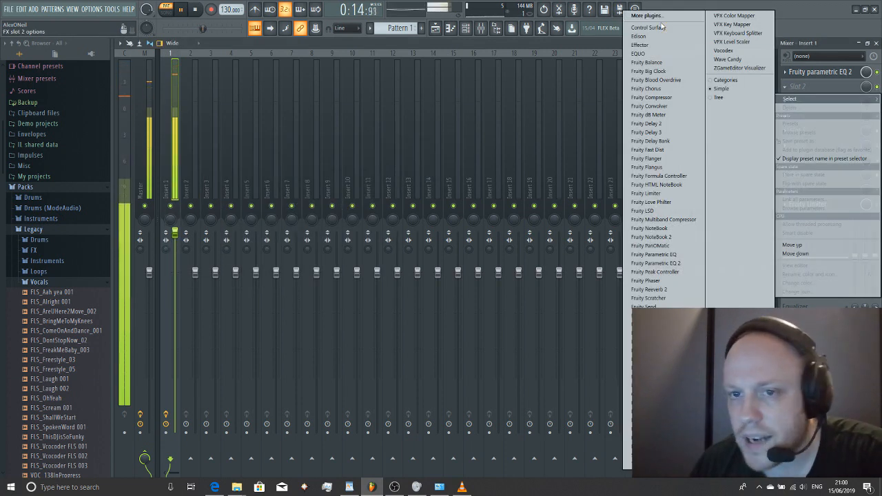
left_click(671, 126)
left_click(865, 87)
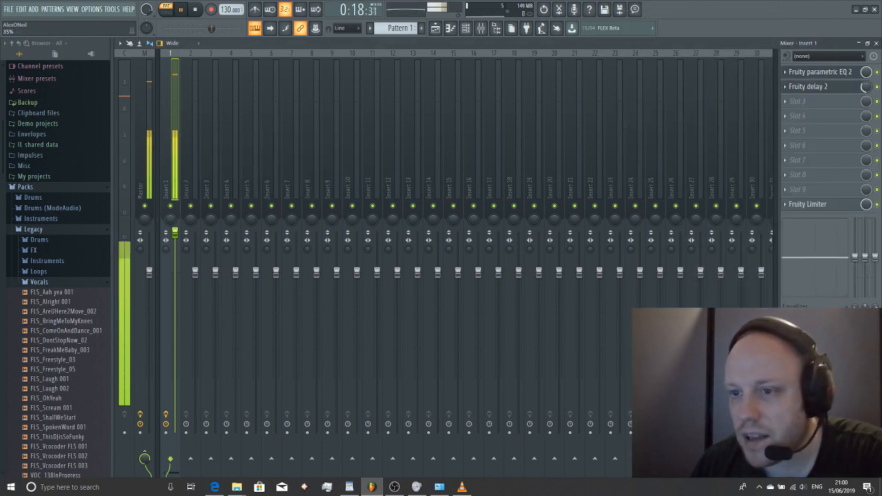
- Load Fruity Reeverb 2 into Insert 1's slot 3 and lower its mix level to about 47%
left_click(789, 104)
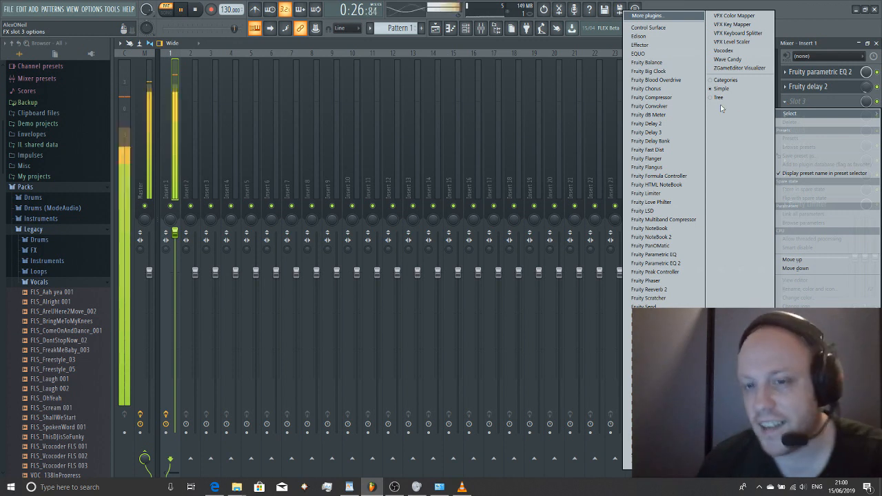
left_click(696, 292)
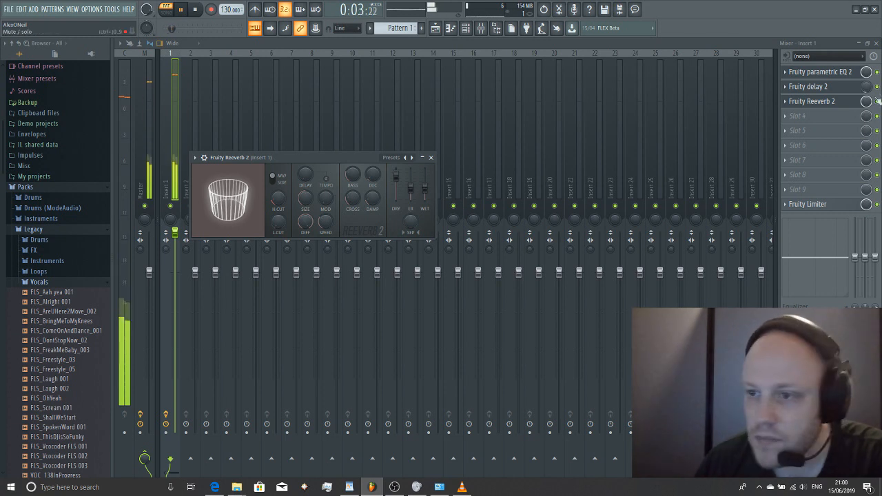
left_click_drag(867, 101, 866, 103)
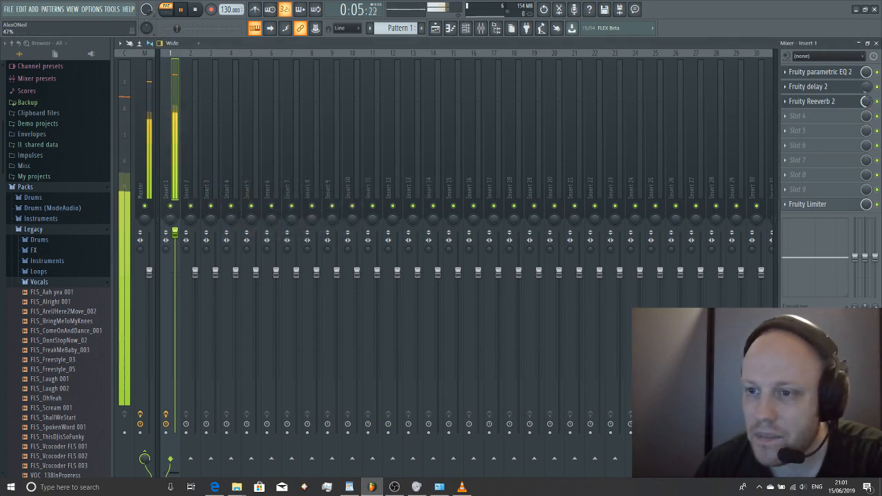
- Save the project under the file name Save
key("ctrl+s")
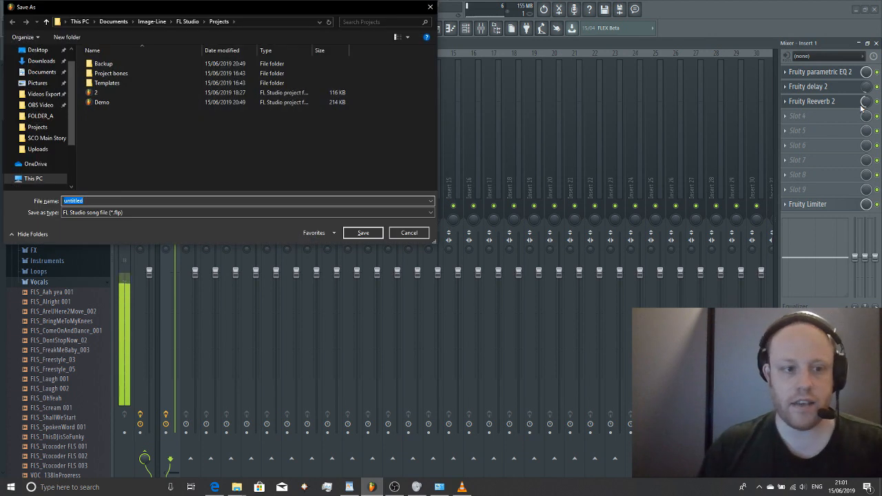
type("Save")
key("Return")
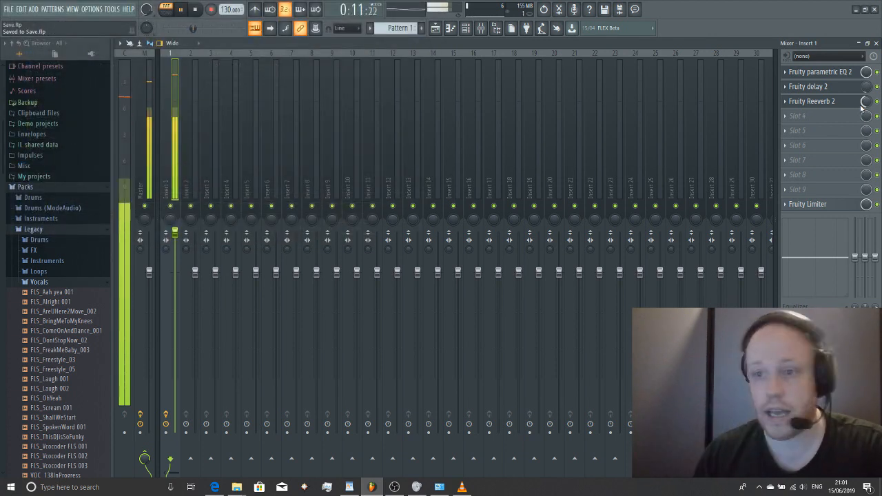
- Close the mixer, bring up the Harmless channel's piano roll and stop playback
left_click(877, 43)
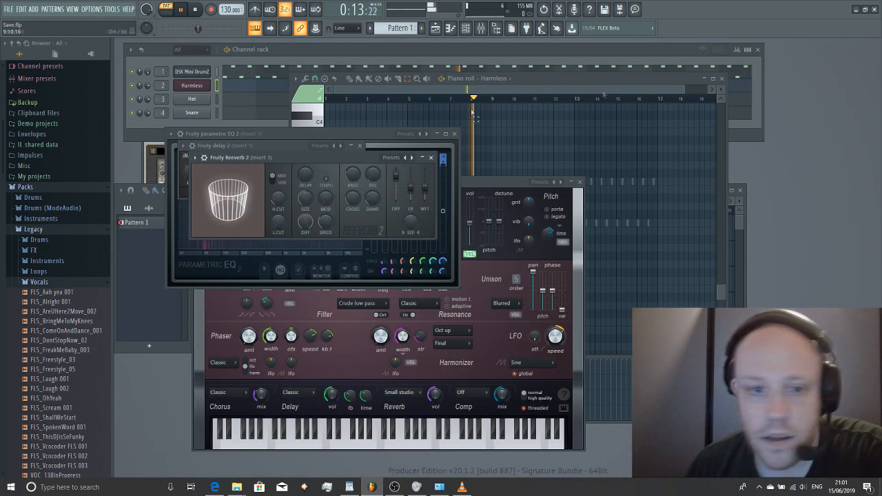
left_click(198, 89)
left_click(198, 88)
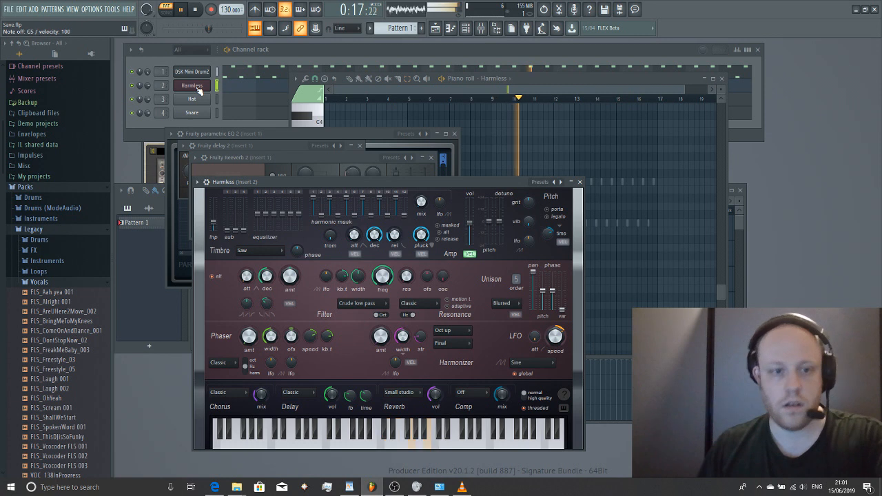
right_click(198, 88)
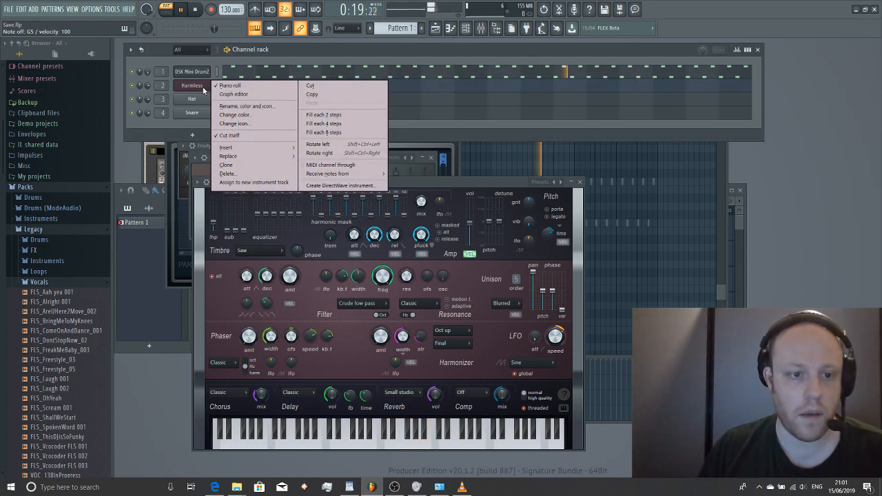
left_click(224, 86)
right_click(203, 87)
left_click(228, 86)
key("space")
- Place a C5, F5 and A5 chord near the start of bar 1 in the Harmless piano roll
scroll(337, 131, "up", 3)
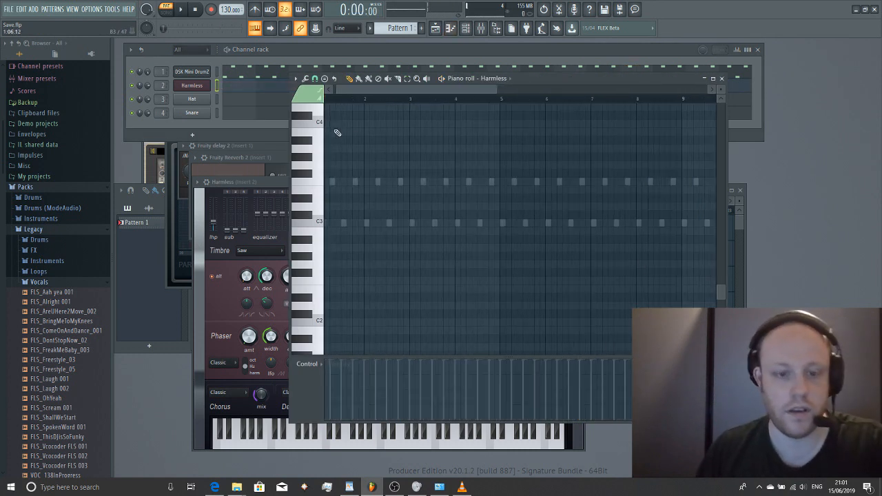
scroll(337, 135, "up", 5)
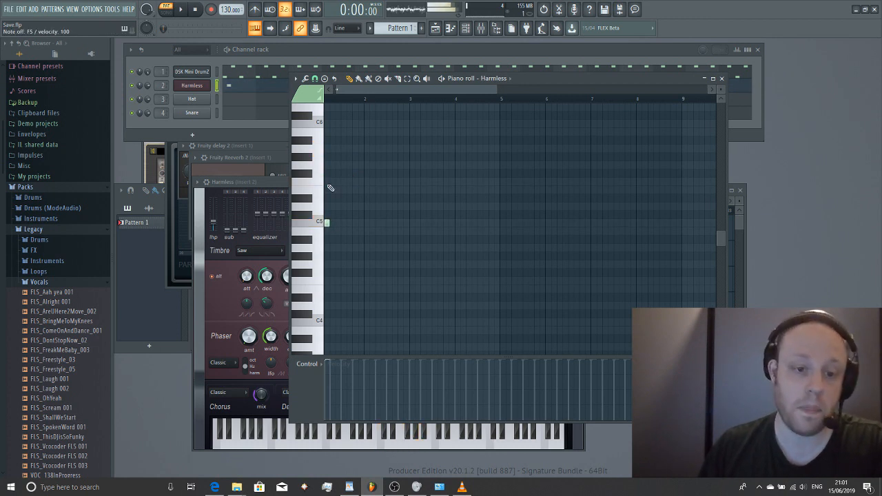
left_click(327, 149)
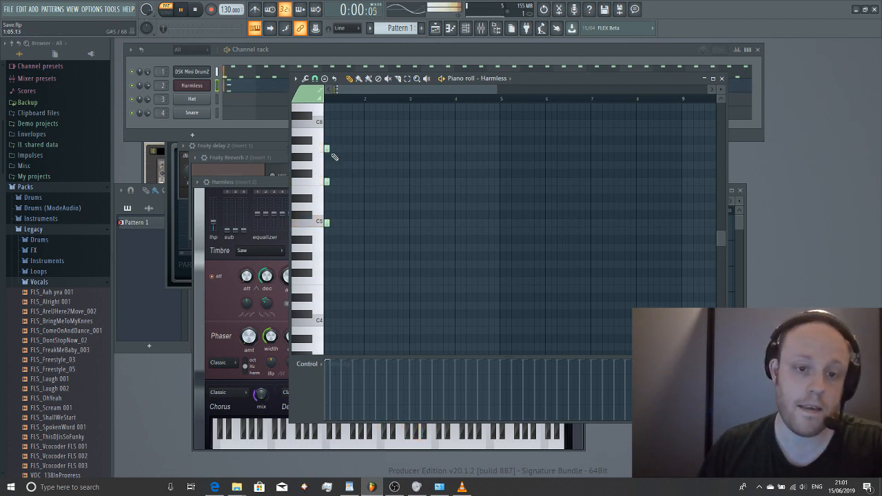
scroll(308, 165, "up", 5)
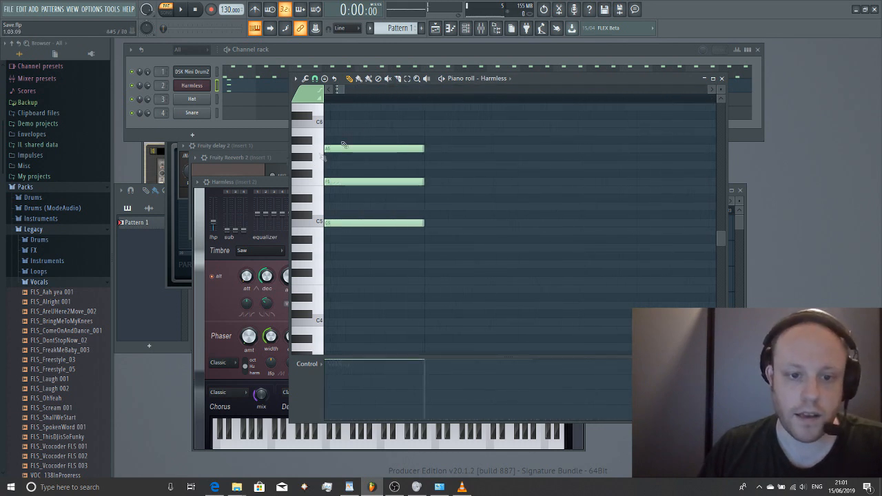
left_click_drag(341, 90, 301, 90)
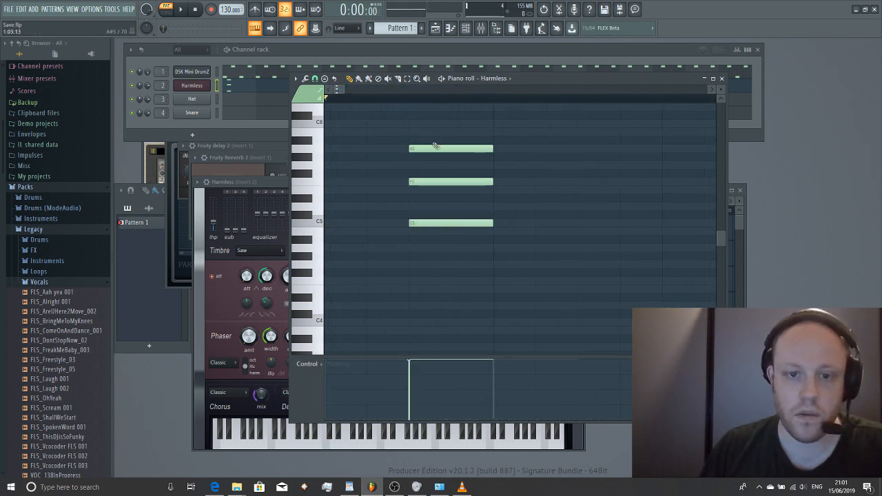
- Move the C5, F5 and A5 chord notes to the very start of bar 1 and audition the pattern
left_click(406, 79)
left_click_drag(440, 153, 502, 269)
left_click_drag(506, 275, 367, 151)
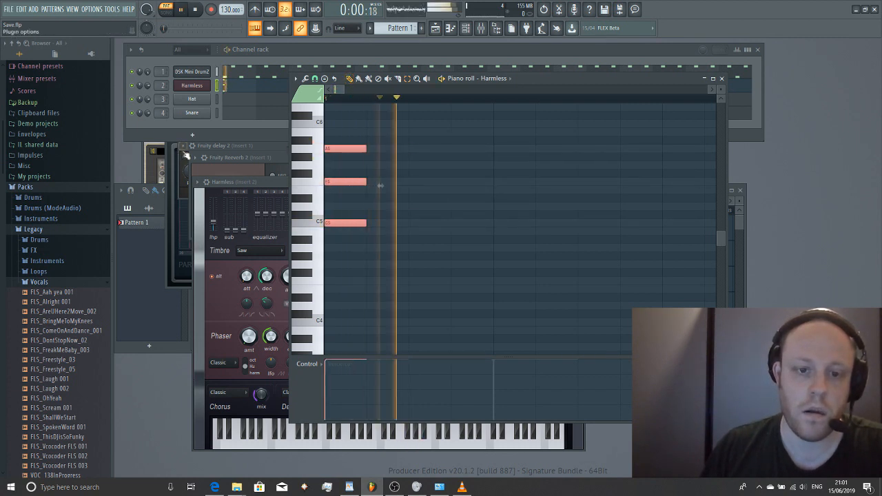
scroll(403, 156, "down", 2)
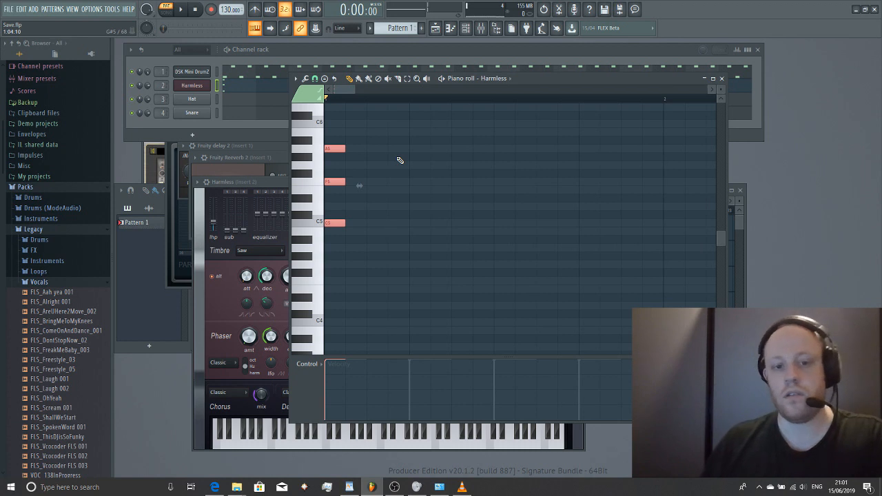
key("space")
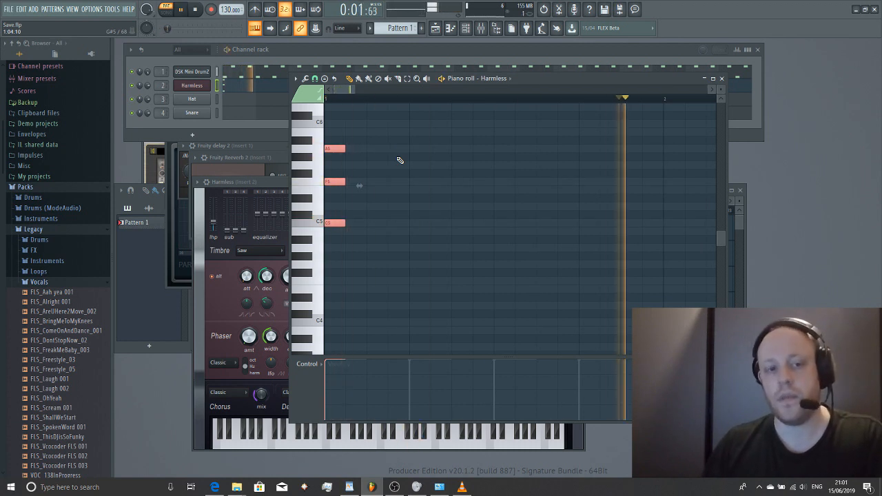
key("space")
- Set the Harmless channel volume to 51% and audition the balance with the drums
left_click_drag(148, 86, 147, 97)
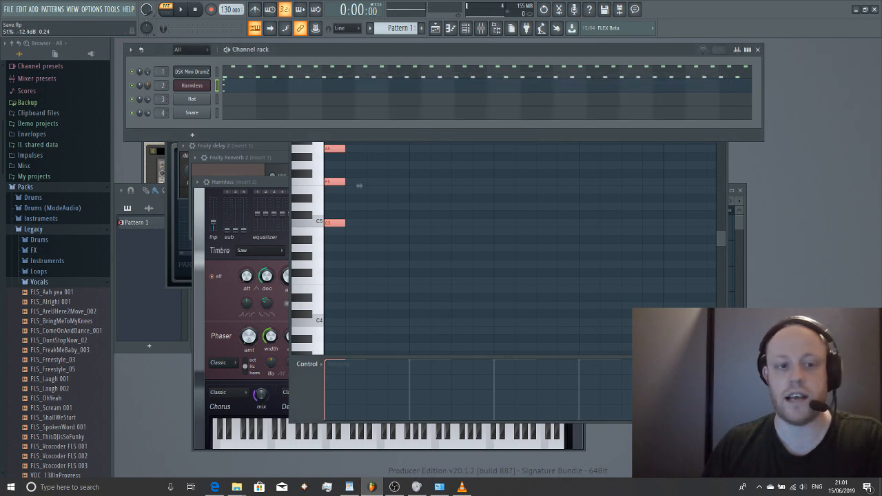
key("space")
key("space")
- Add a second chord of D5, G5 and B5 on beat 2 of bar 1 and play it back
left_click(721, 242)
left_click_drag(721, 241, 410, 214)
left_click(414, 202)
left_click(413, 236)
left_click(415, 278)
key("space")
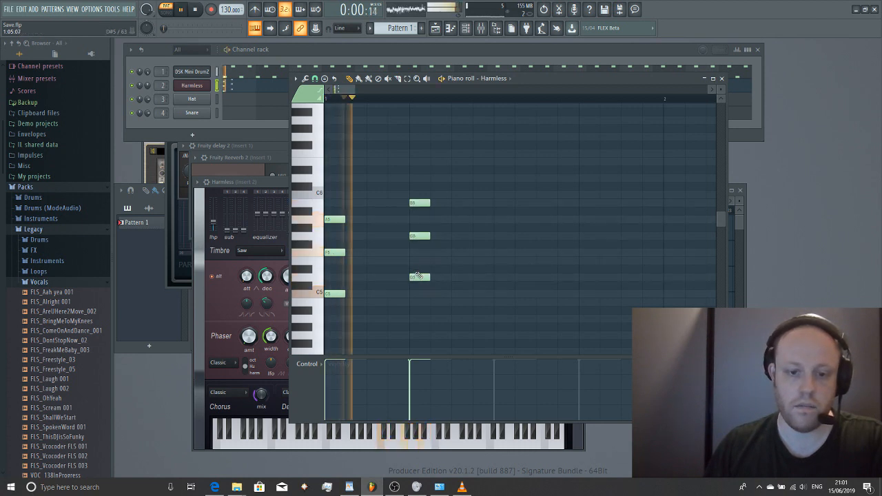
key("space")
- Shift the D5, G5 and B5 chord forward by two steps in bar 1 and audition the timing
left_click_drag(445, 157, 419, 326)
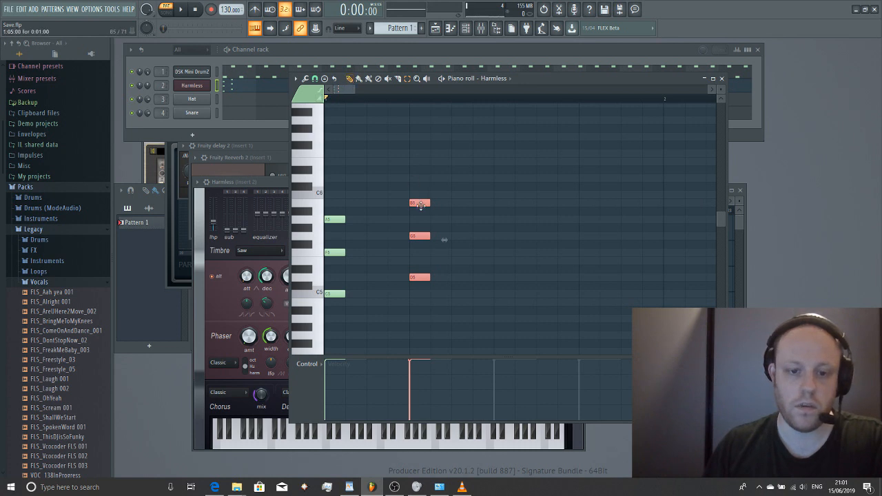
left_click_drag(421, 204, 462, 205)
key("space")
key("space")
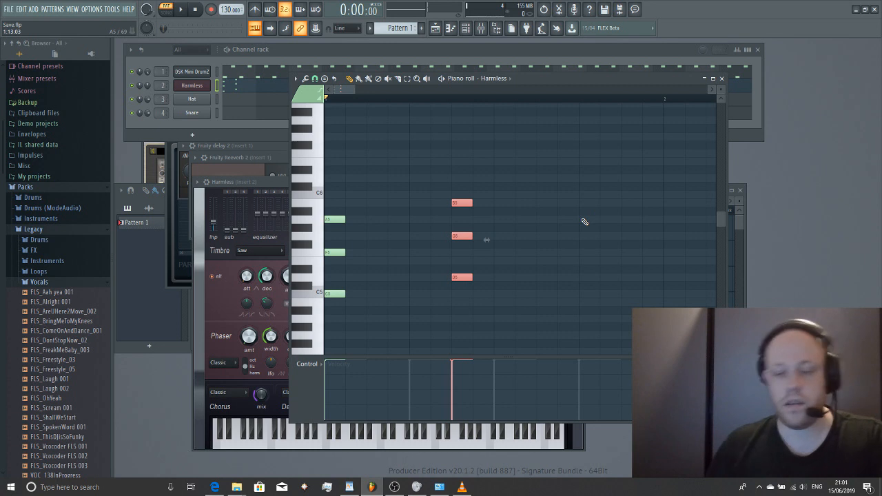
key("space")
key("space")
- Add a C5, F5 and A5 chord at the start of bar 2 and play back the pattern
left_click_drag(665, 231, 666, 214)
left_click_drag(667, 255, 667, 249)
left_click_drag(667, 308, 667, 292)
key("space")
scroll(550, 281, "down", 2)
key("space")
- Add an F5, A5 and C6 chord at step 7 of bar 2 and play it back
left_click_drag(536, 195, 549, 194)
left_click(555, 243)
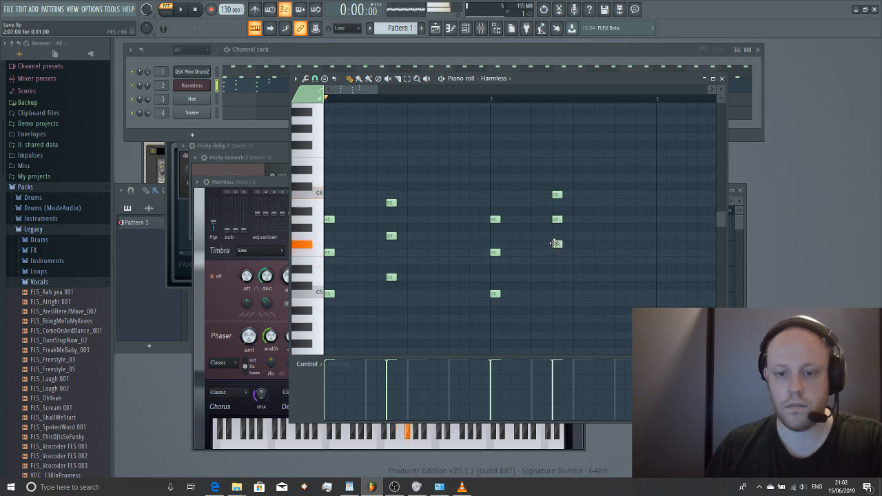
key("space")
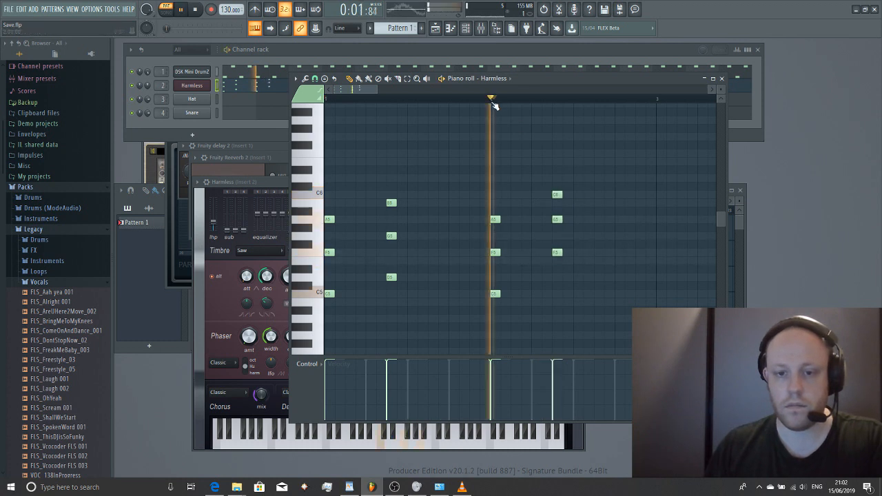
key("space")
- Add a D5, G5 and B5 chord at step 13 of bar 2 and play back the pattern
left_click(600, 202)
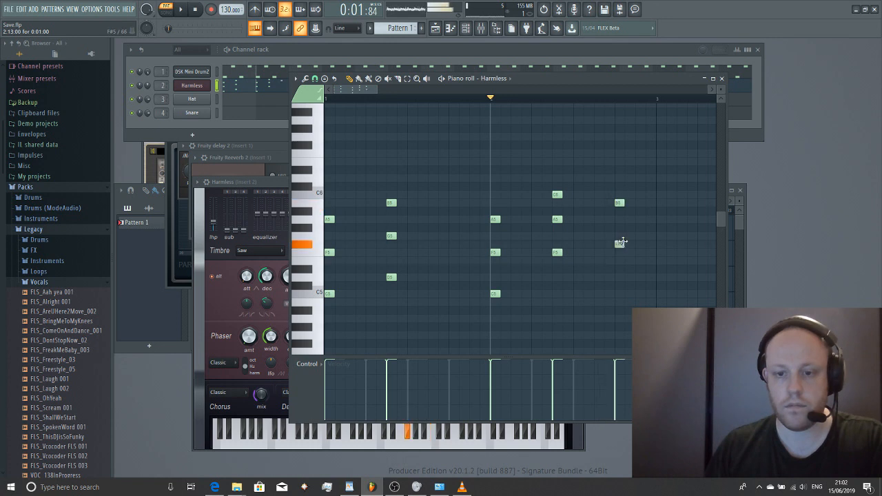
left_click(619, 277)
key("space")
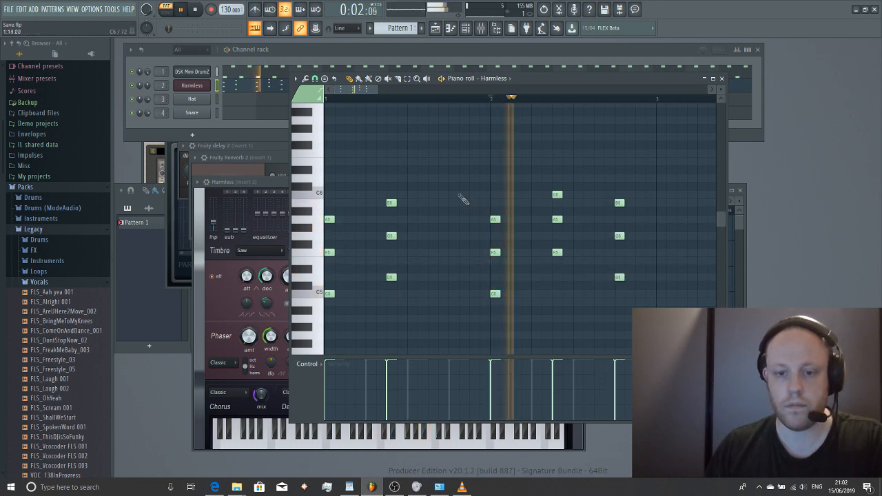
key("space")
- Select all chords in bars 1 and 2, duplicate them into bars 3 and 4, and play back the pattern
left_click_drag(663, 158, 324, 315)
scroll(324, 314, "down", 3)
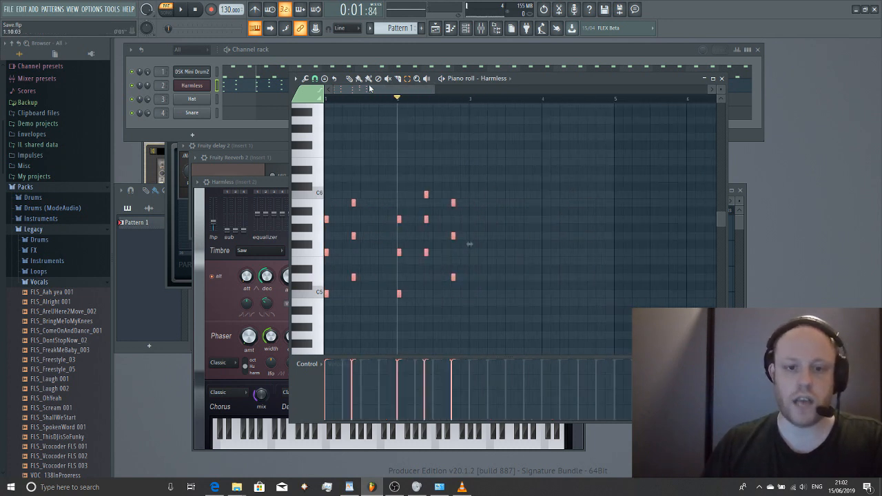
key("ctrl+b")
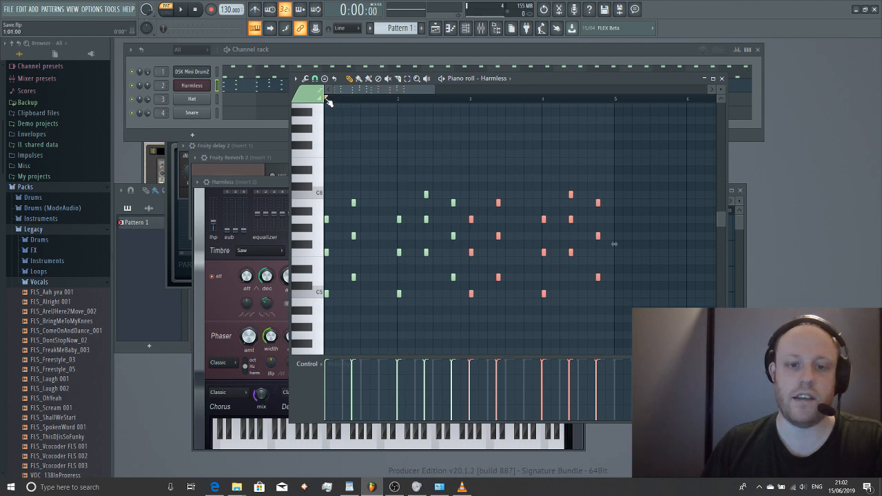
key("space")
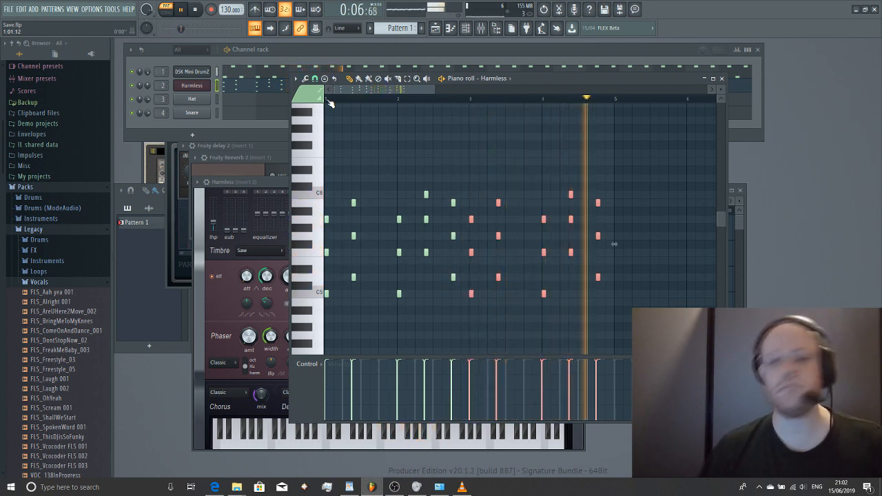
key("space")
- Clone the Harmless channel in the channel rack
left_click(186, 89)
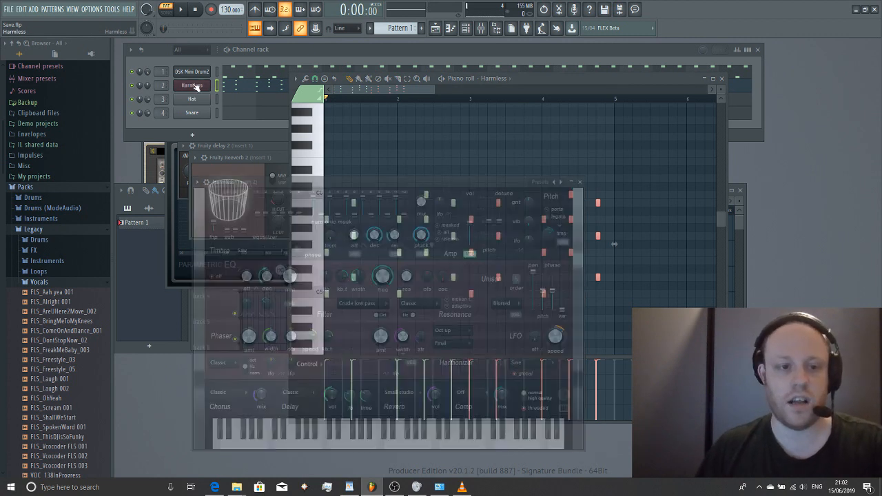
right_click(205, 87)
left_click(227, 165)
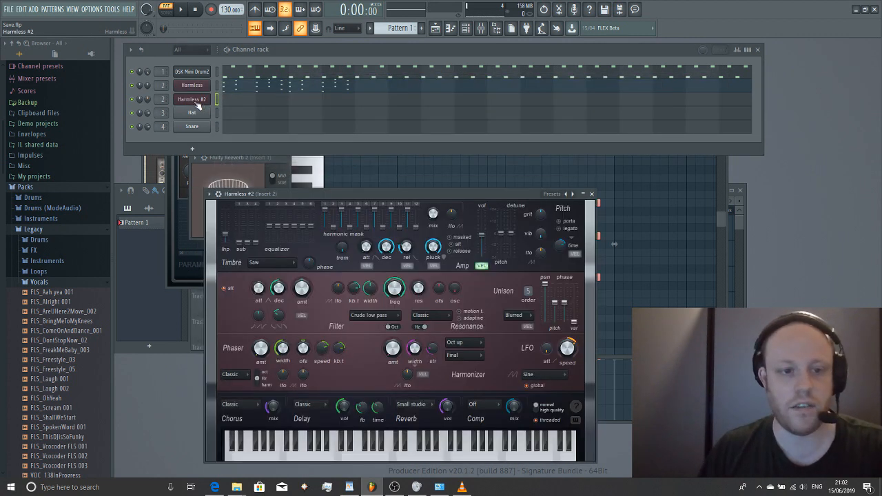
- Audition the cloned Harmless #2 synth and load the RubberBandy AG preset into it
left_click(216, 193)
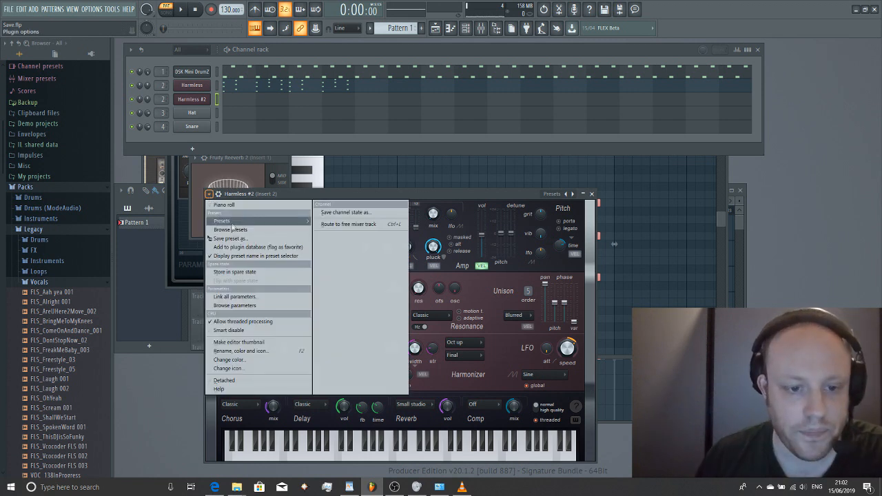
left_click(328, 193)
key("v")
key("c")
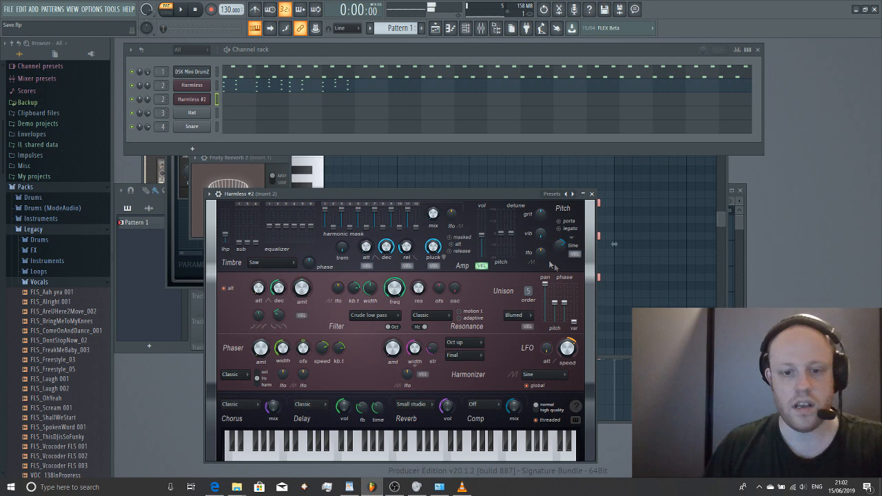
left_click(215, 194)
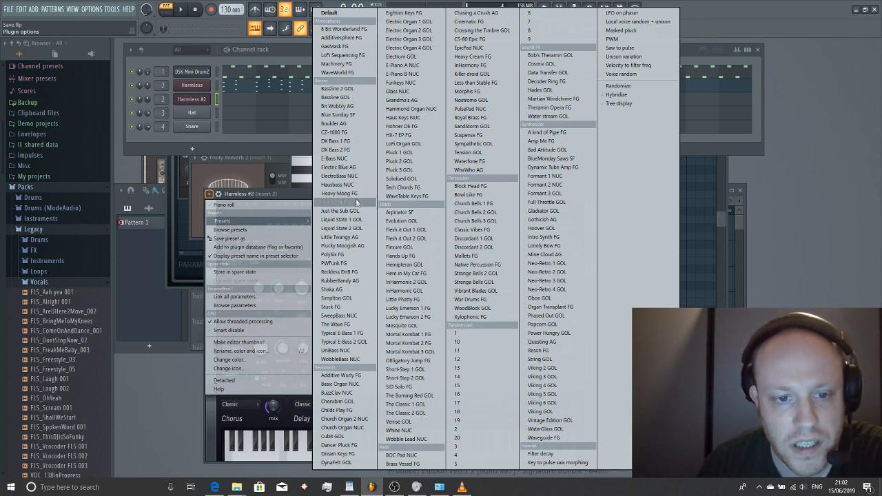
left_click(359, 282)
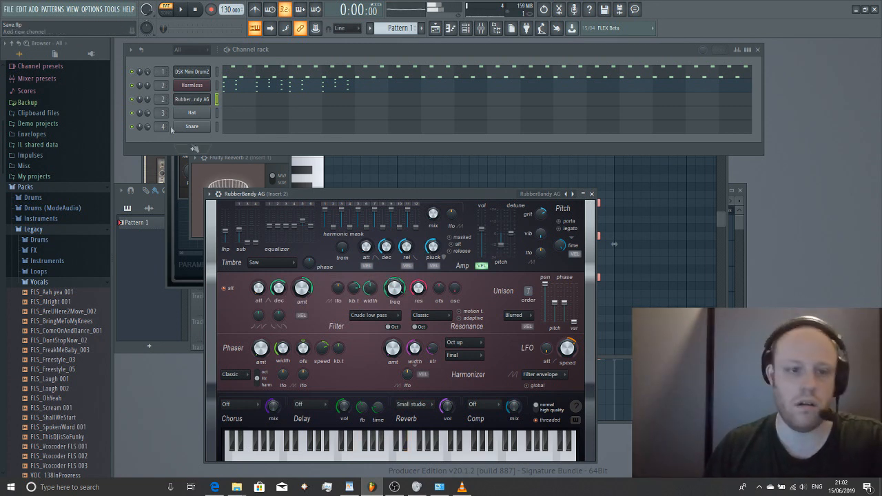
- Open the piano roll of the RubberBandy AG channel
right_click(192, 102)
right_click(191, 103)
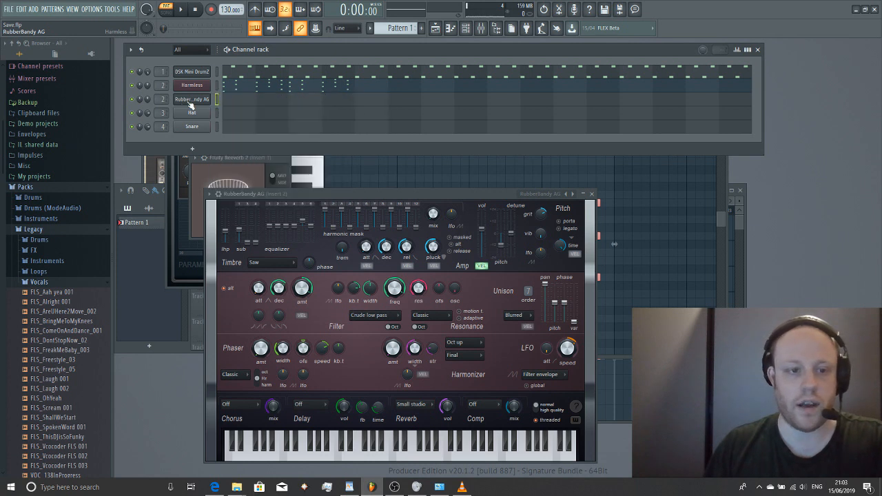
left_click(229, 100)
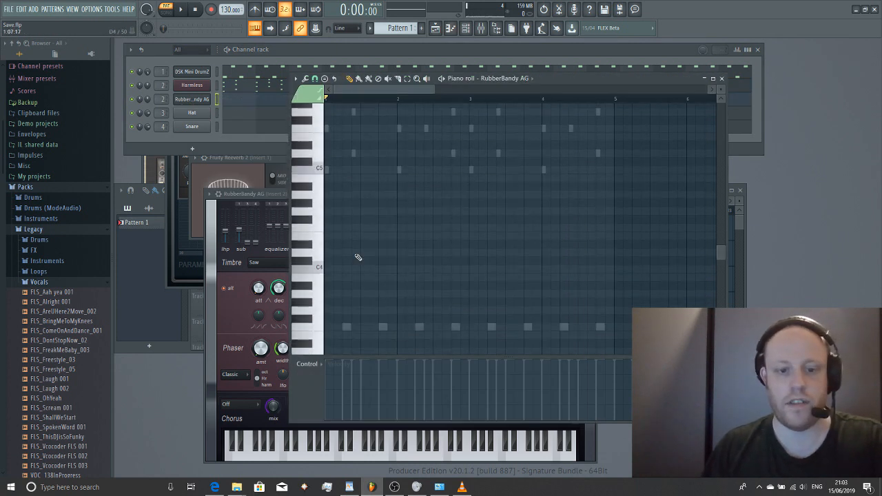
- Try an A3 bass note at the start of bar 1 and audition it against the chords
left_click(328, 269)
key("space")
key("space")
left_click(327, 287)
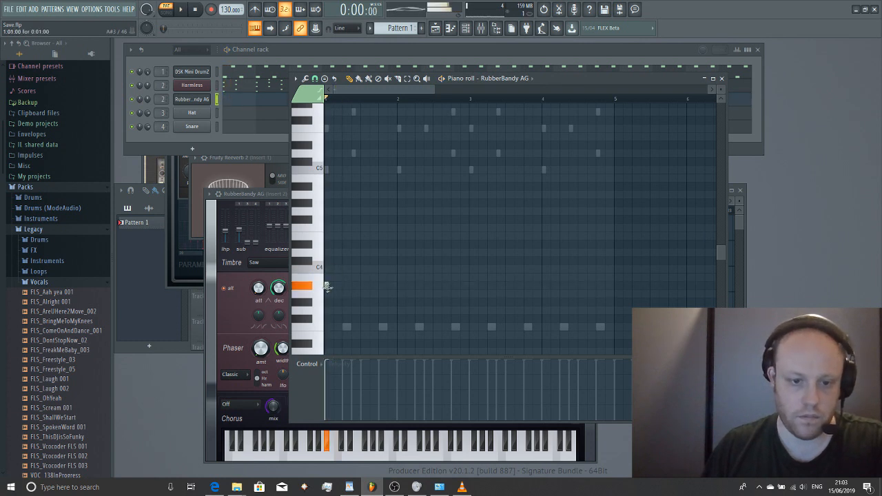
scroll(326, 305, "up", 2)
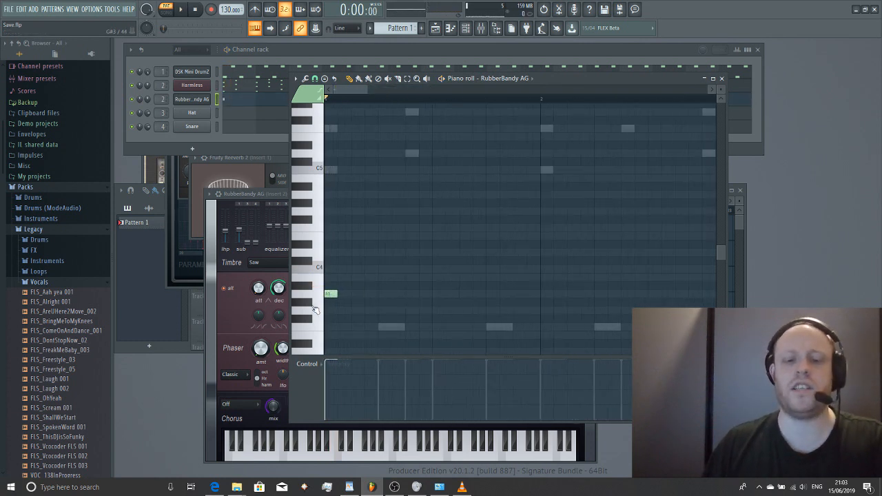
key("space")
key("space")
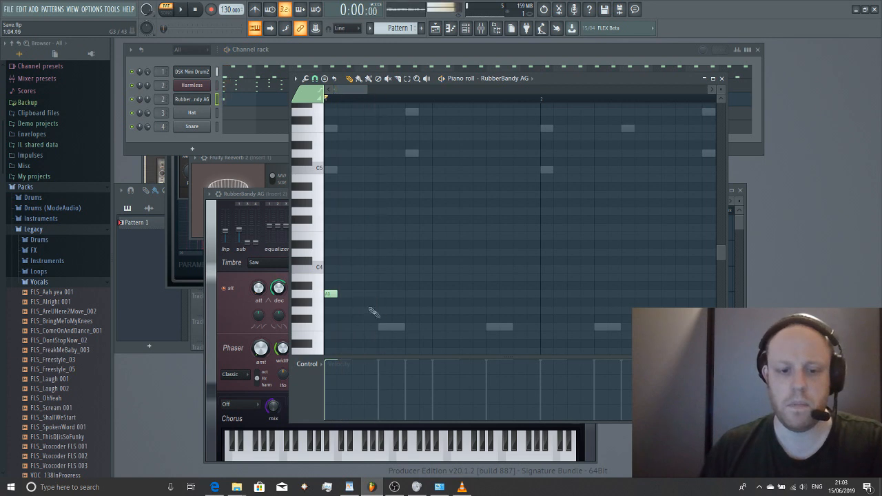
key("space")
key("space")
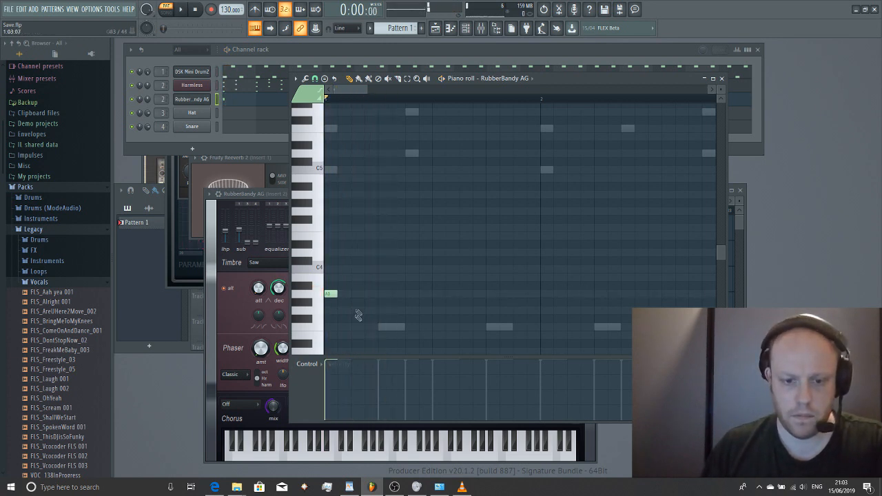
- Try an F3 bass note at the start of bar 1 and play it back
scroll(347, 328, "down", 1)
left_click_drag(330, 319, 327, 301)
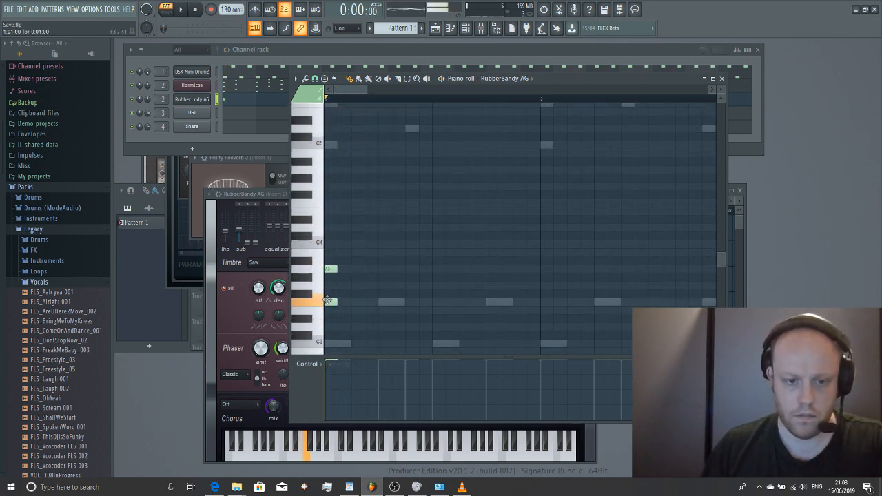
key("space")
key("space")
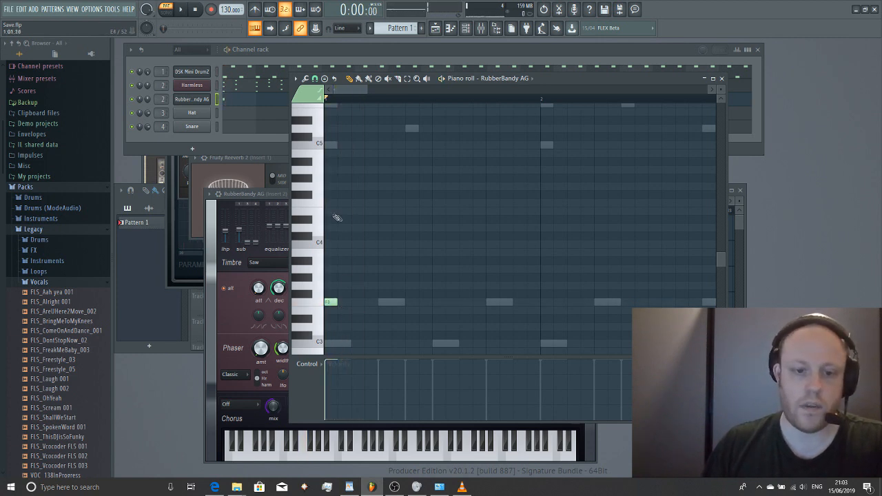
- Replace the F3 note with F4 notes at steps 1, 4, 7 and 10 of bar 1 and play them back
right_click(331, 301)
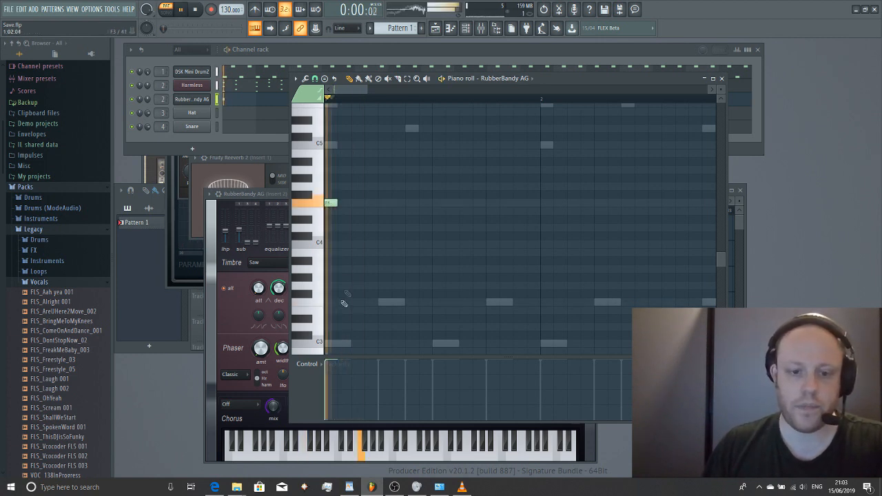
left_click(371, 203)
left_click(409, 203)
key("space")
key("space")
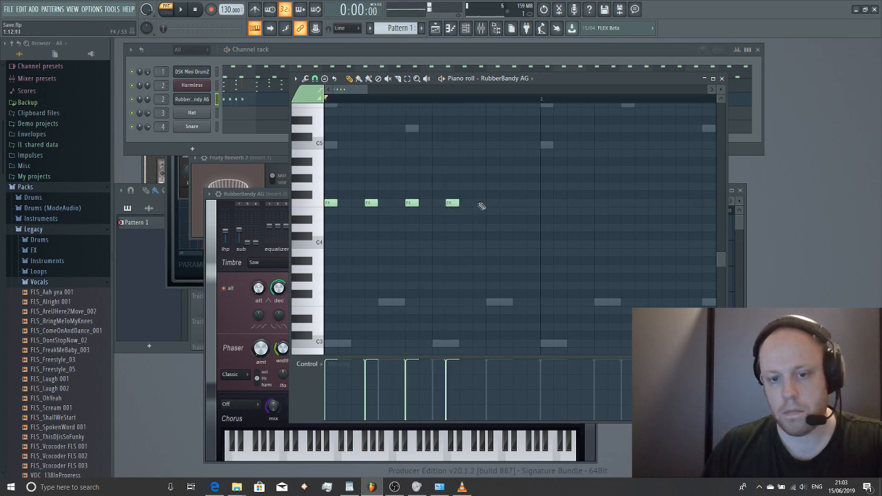
- Add F4 notes at steps 13, 15 and 16 of bar 1 and play back the bass line
left_click(489, 204)
left_click(518, 203)
left_click(532, 203)
key("space")
key("space")
- Select the F4 notes in bar 1 and copy them into bars 2, 3 and 4
left_click_drag(593, 158, 325, 266)
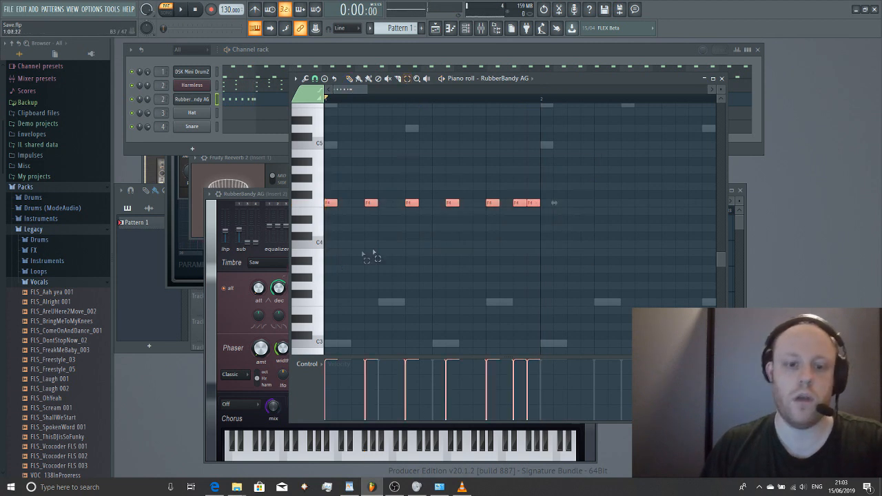
scroll(372, 224, "down", 3)
left_click_drag(370, 91, 378, 115)
key("ctrl+v")
key("ctrl+v")
key("ctrl+v")
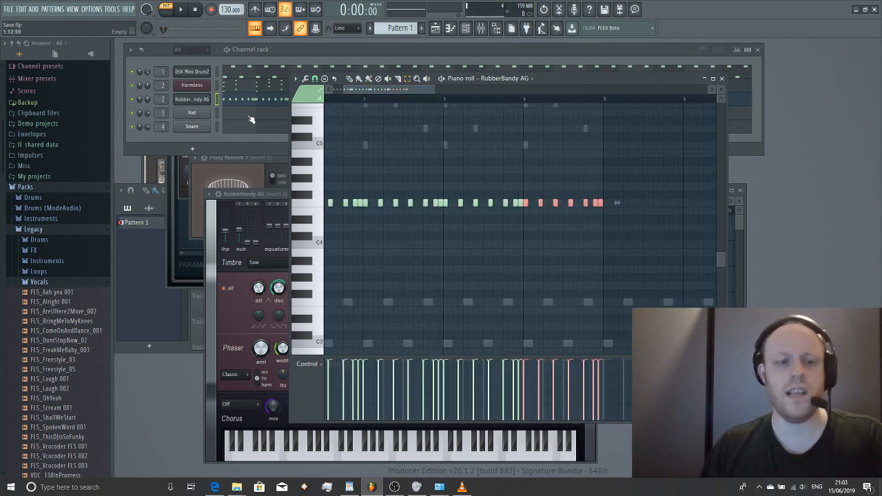
- Play back the bass line, copy all its F4 notes one octave down to F3, and audition the layered result
left_click(149, 99)
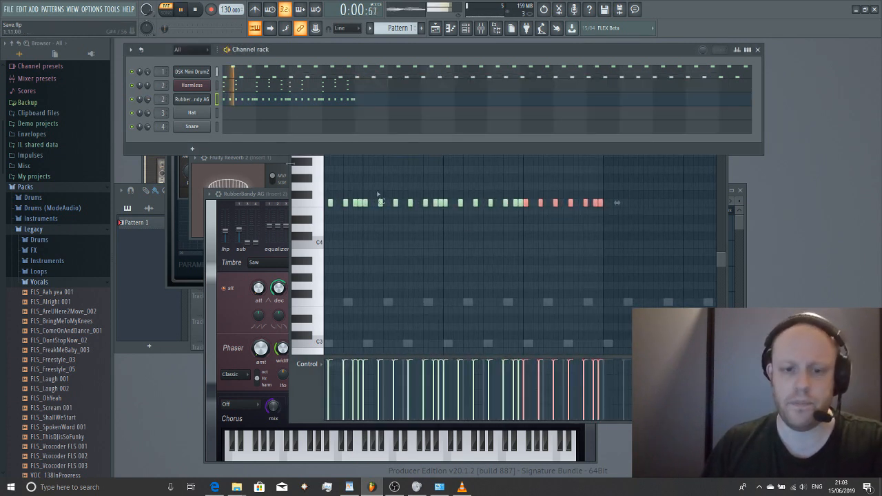
left_click_drag(623, 191, 172, 257)
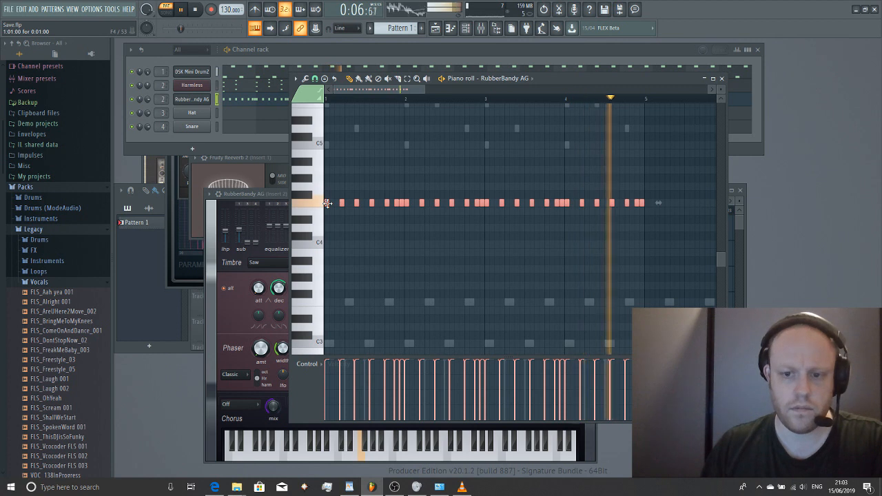
key("space")
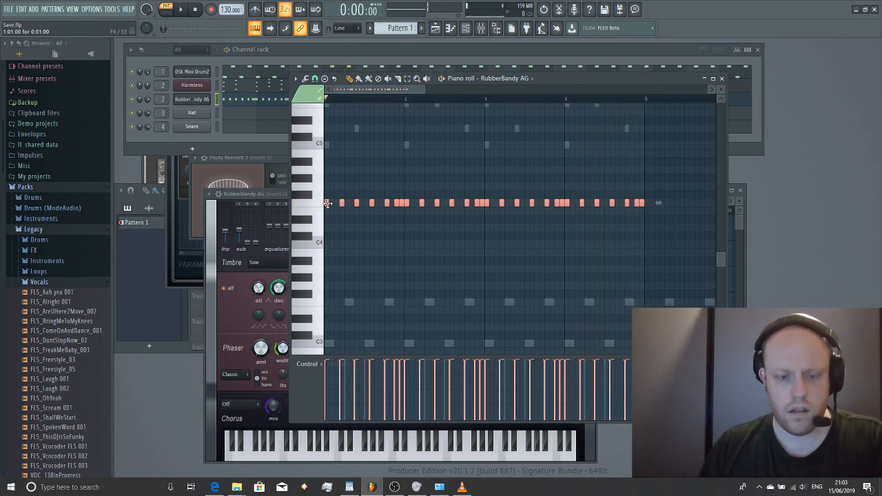
key("shift+Right")
left_click_drag(331, 202, 324, 303)
key("space")
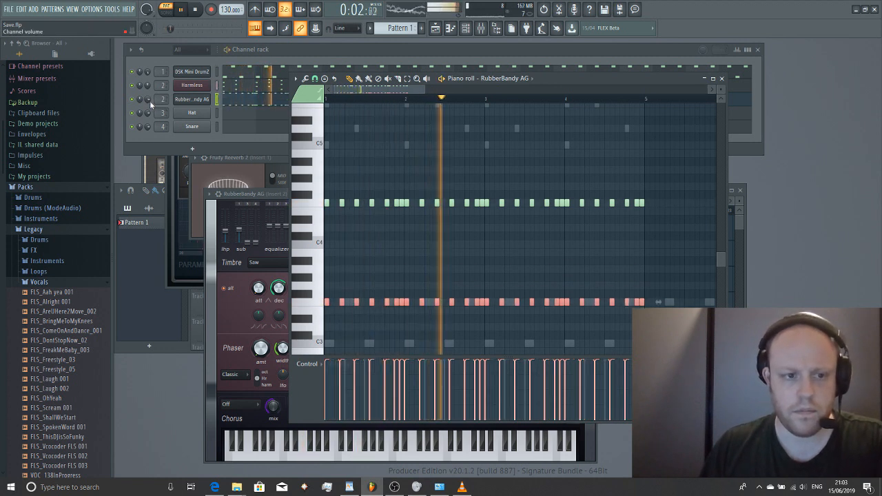
- Open the RubberBandy AG synth's settings and audition its sound
left_click(191, 99)
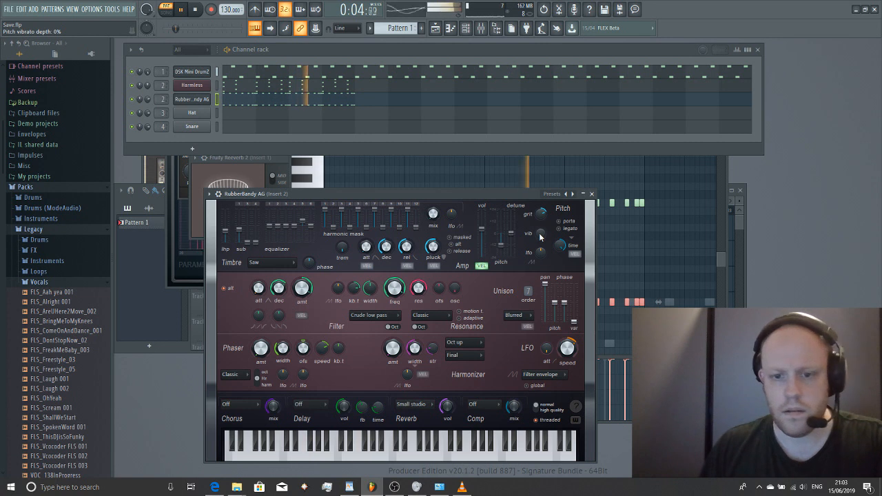
key("space")
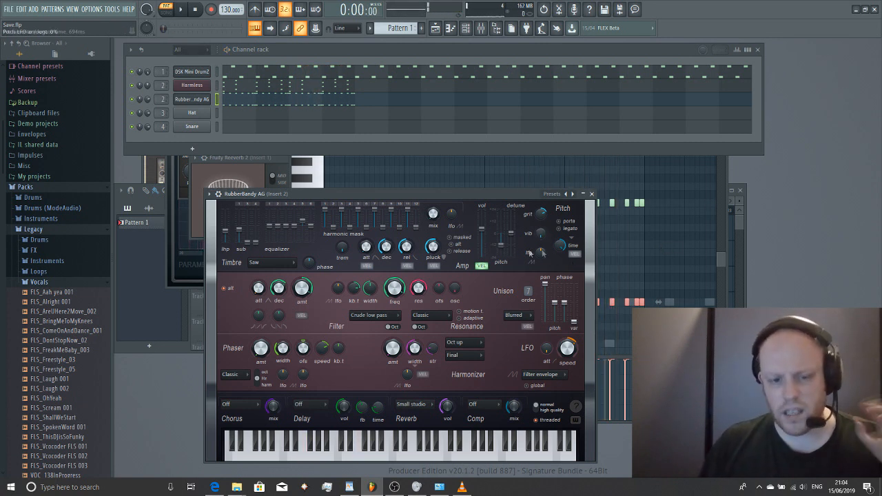
left_click(196, 101)
left_click(196, 102)
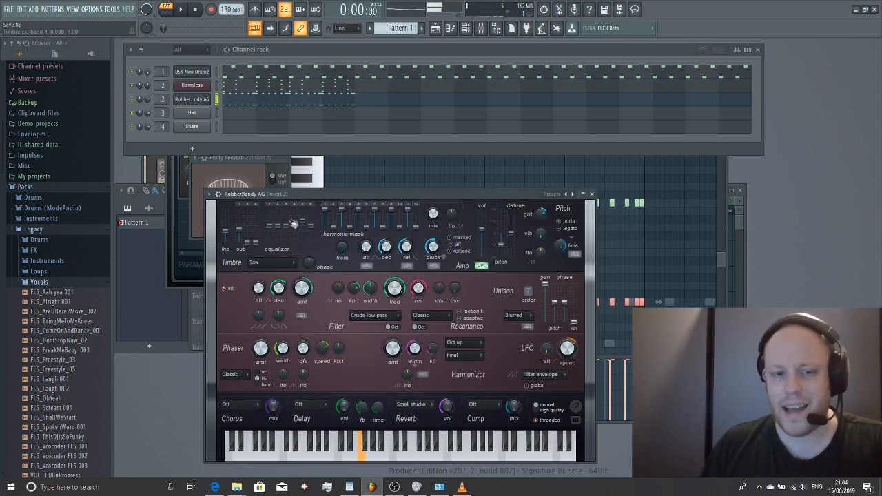
left_click(195, 101)
left_click(196, 101)
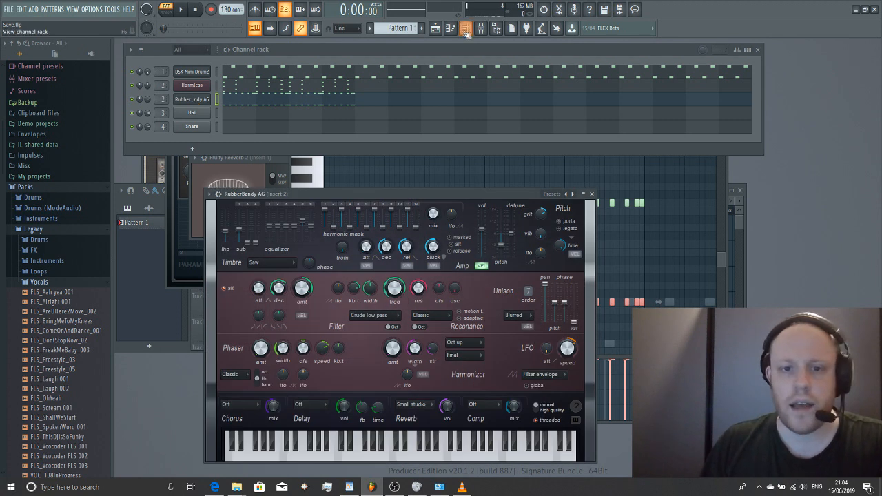
- Open the mixer, play the pattern and add Fruity Limiter to effect slot 10 of Insert 2
left_click(480, 29)
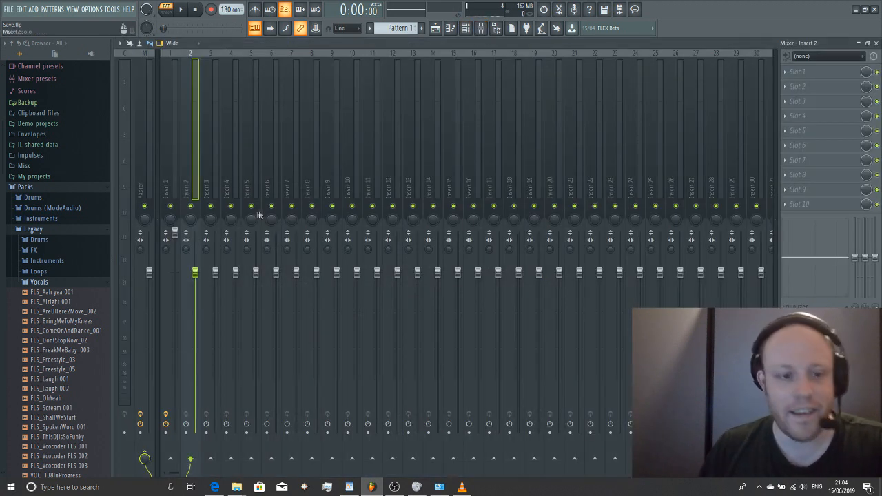
key("space")
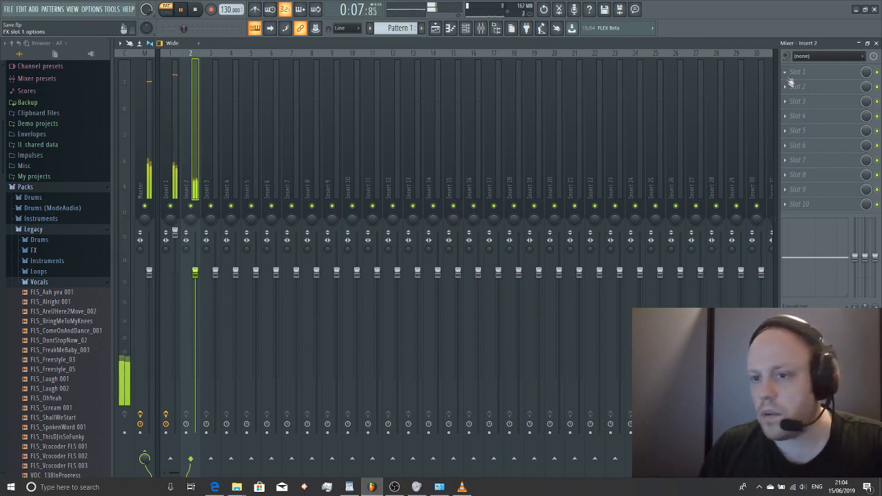
left_click(789, 203)
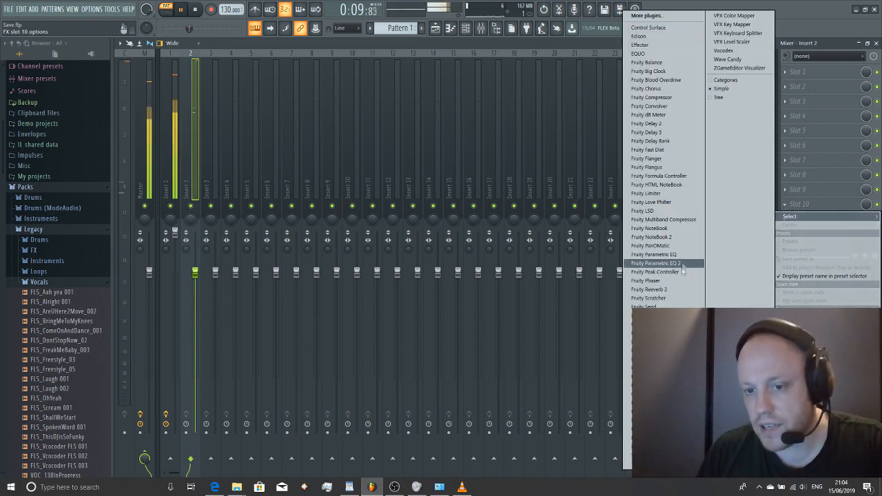
left_click(678, 195)
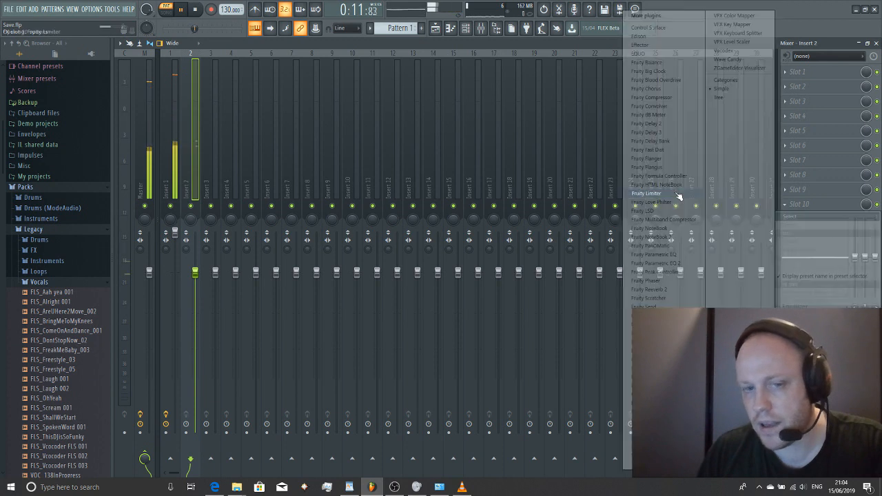
- Add Fruity Limiter to effect slot 10 of Insert 3, then close its window and the mixer
left_click(402, 199)
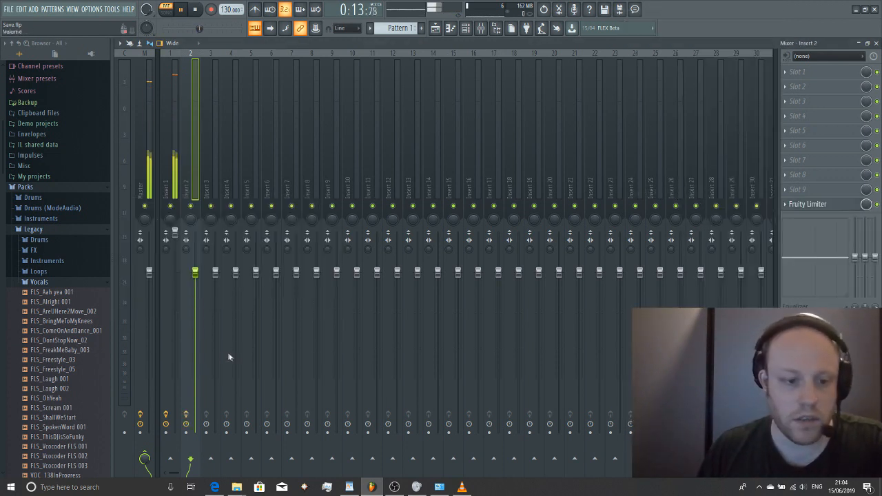
left_click(206, 193)
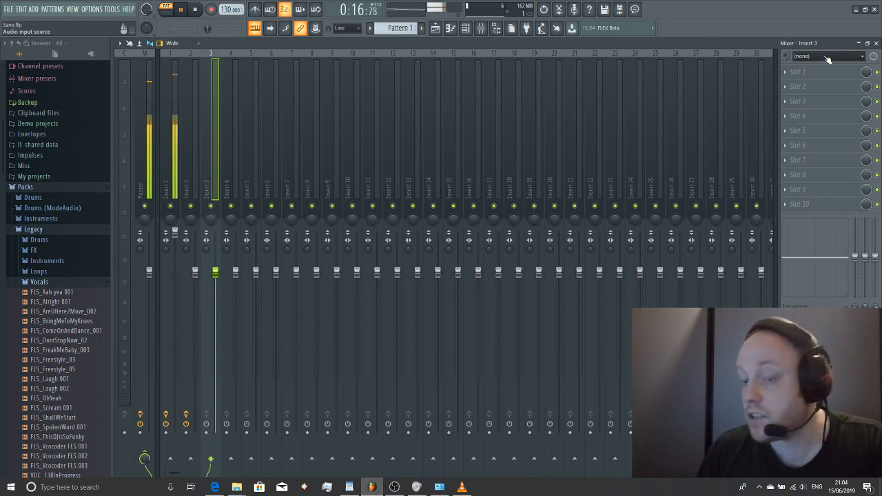
left_click(785, 204)
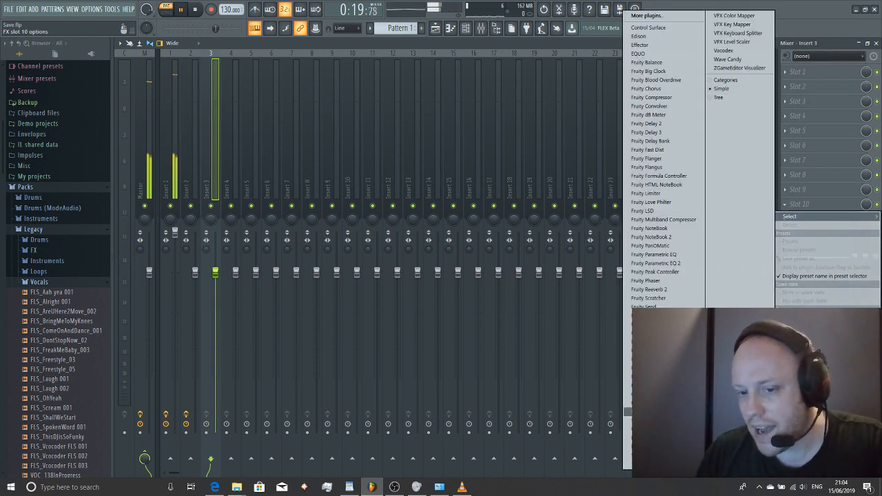
left_click(682, 193)
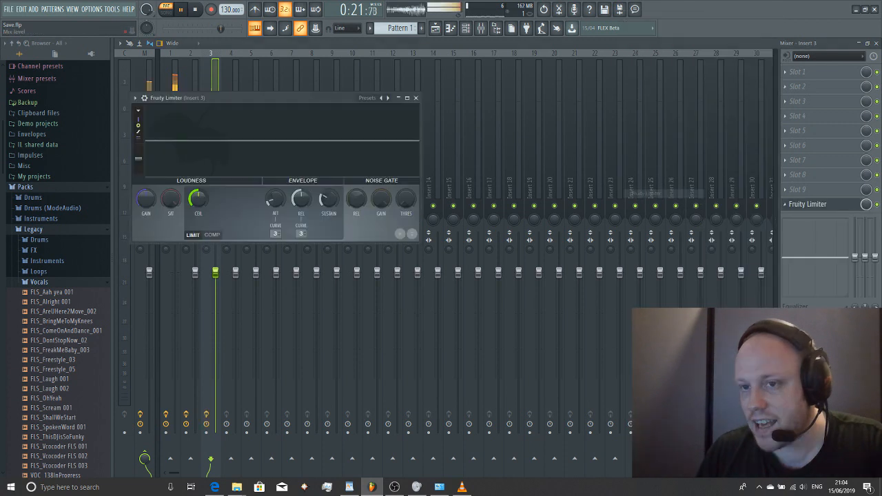
left_click(416, 97)
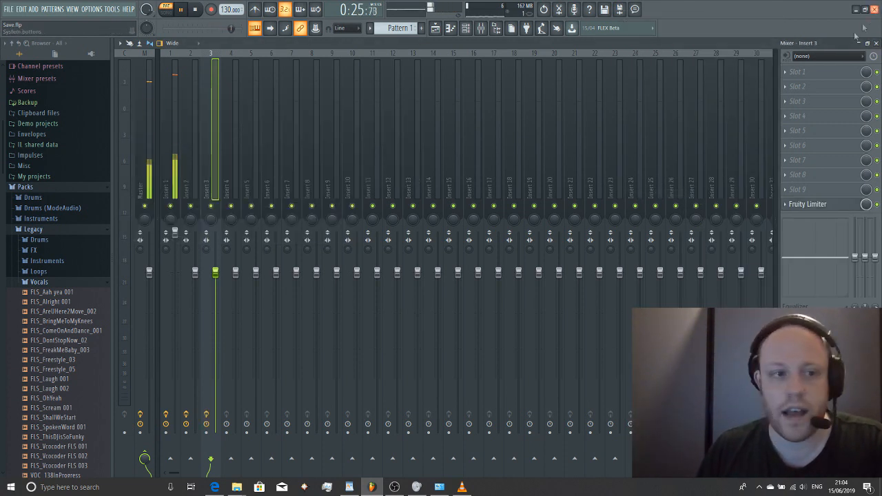
left_click(876, 43)
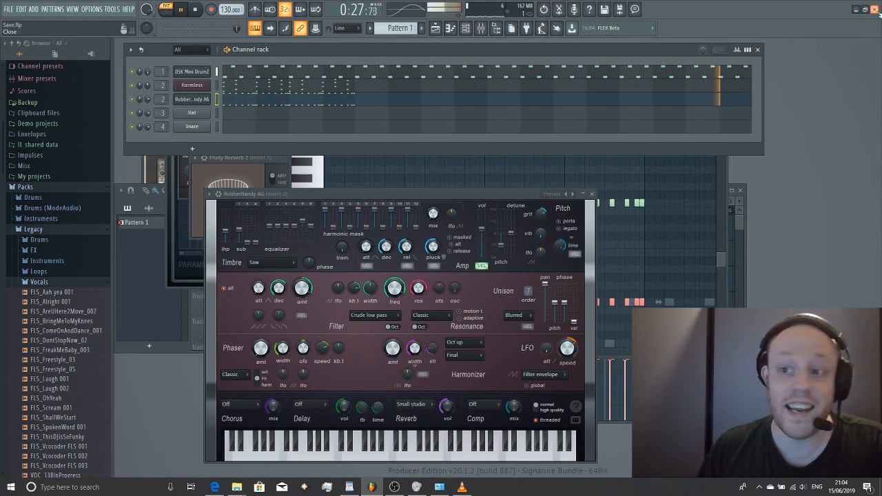
- Play back the pattern while checking the RubberBandy AG piano roll and the DSK Mini DrumZ settings
left_click(268, 105)
key("space")
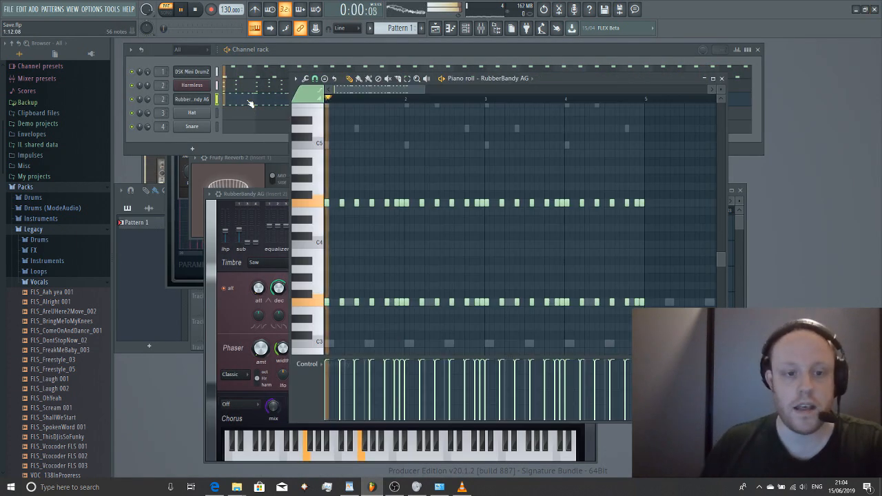
left_click(184, 73)
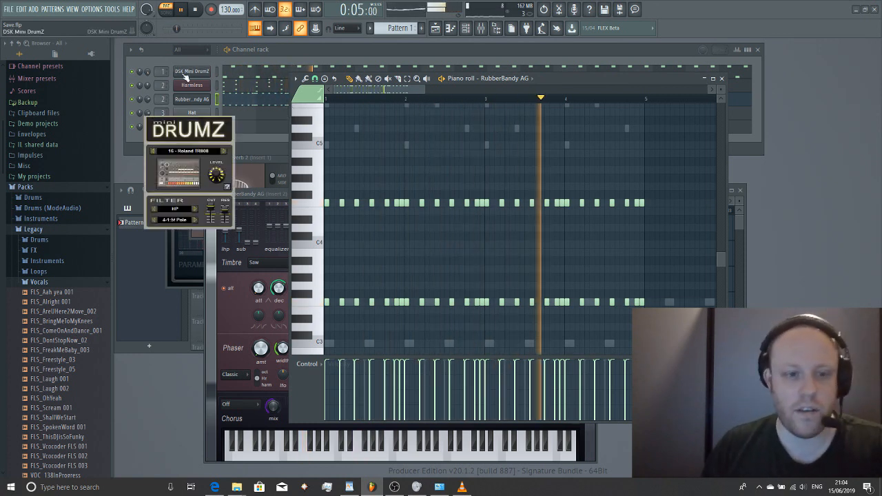
key("space")
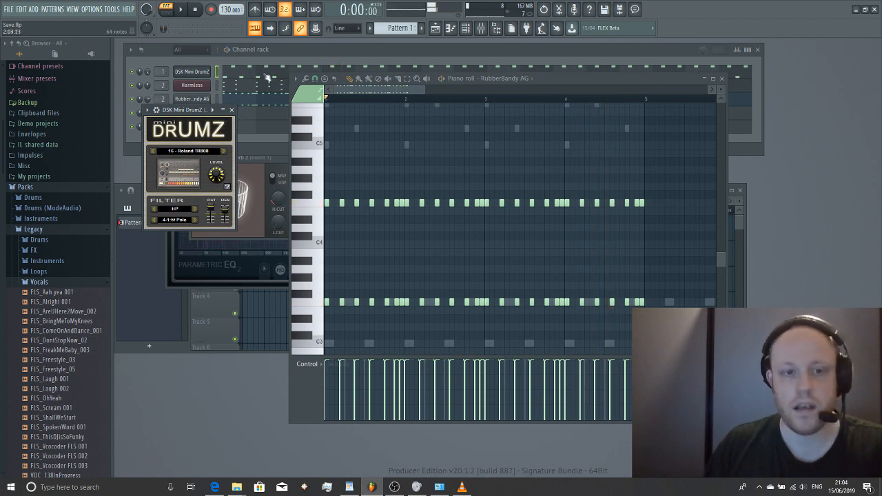
left_click(159, 86)
key("space")
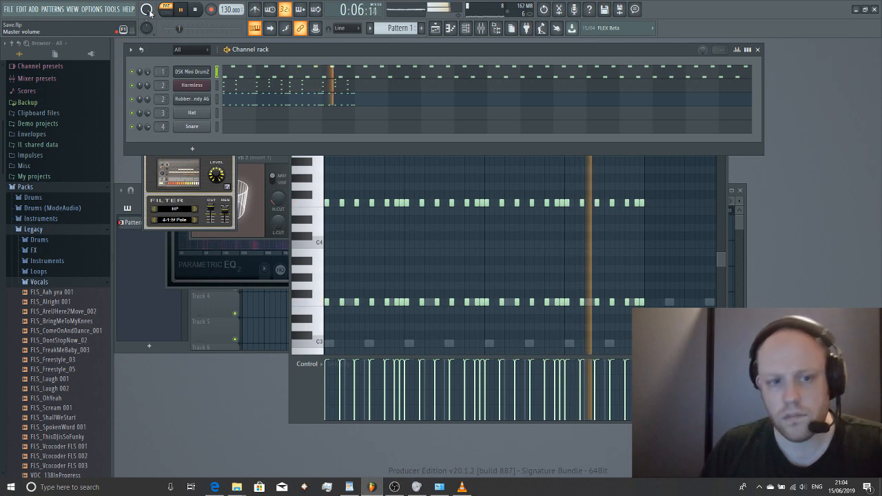
key("space")
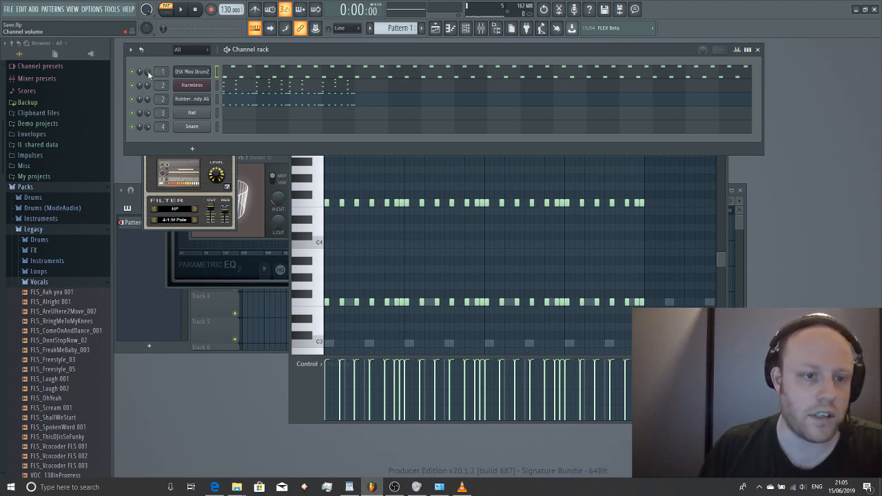
- Route the RubberBandy AG channel to mixer track 3 and play back the pattern
key("space")
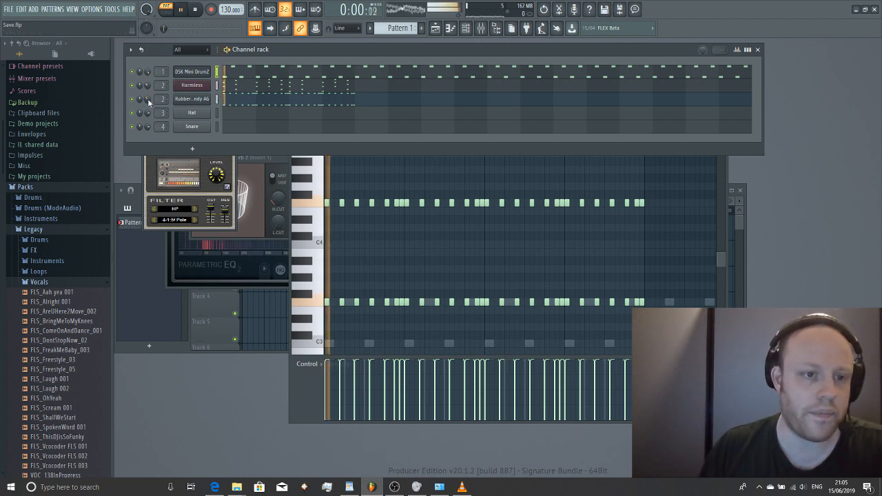
left_click(193, 99)
key("space")
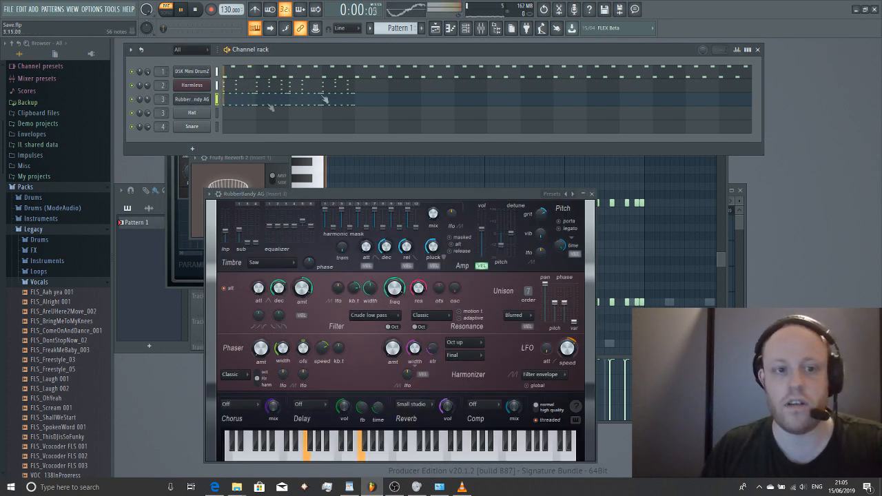
- Open the mixer and add Fruity Parametric EQ 2 to effect slot 1 of Insert 3 during playback
left_click(481, 30)
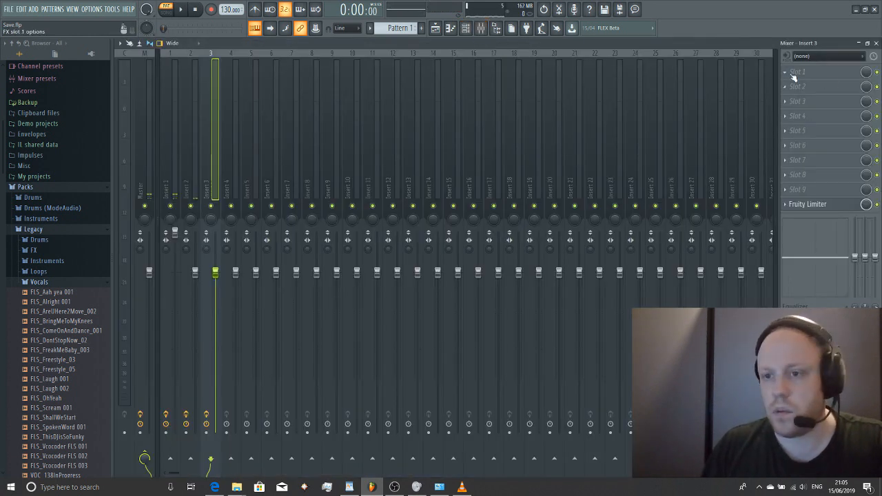
key("space")
left_click(790, 74)
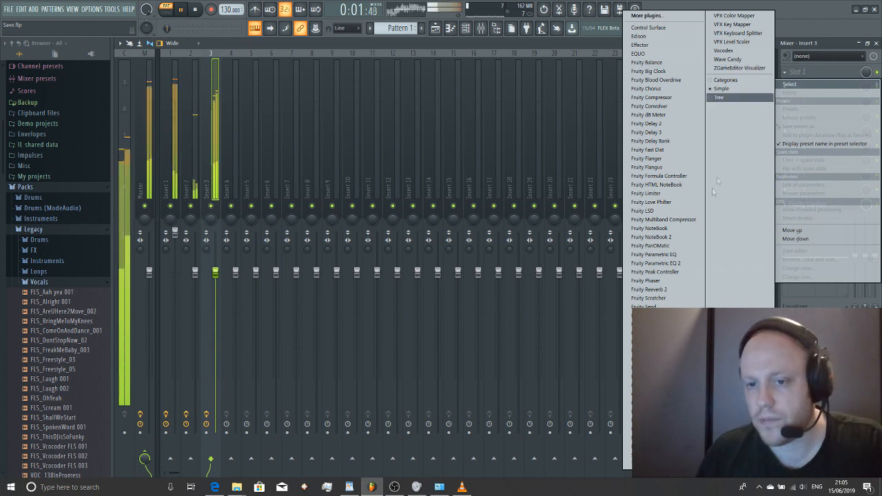
left_click(655, 263)
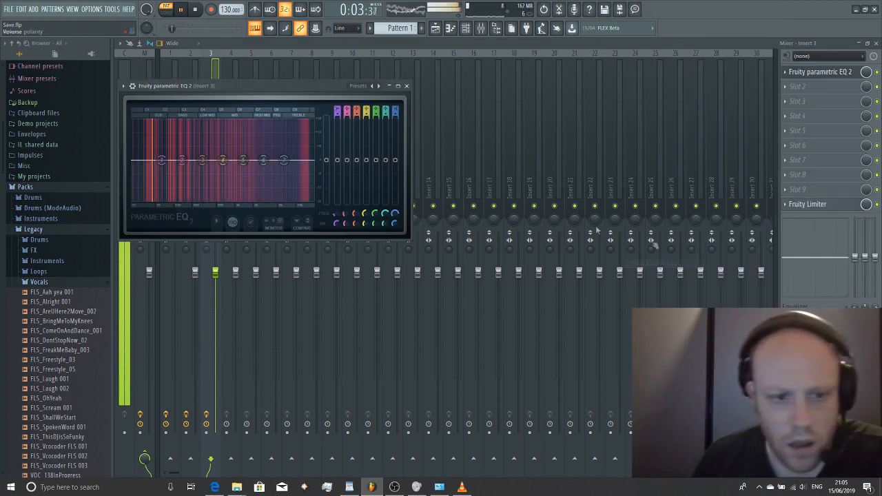
- Shape the Insert 3 equalizer by boosting band 4 and cutting bands 1, 3 and 7 while listening, then close it
mouse_move(222, 159)
left_mouse_down()
mouse_move(226, 172)
mouse_move(228, 146)
mouse_move(230, 156)
left_mouse_up()
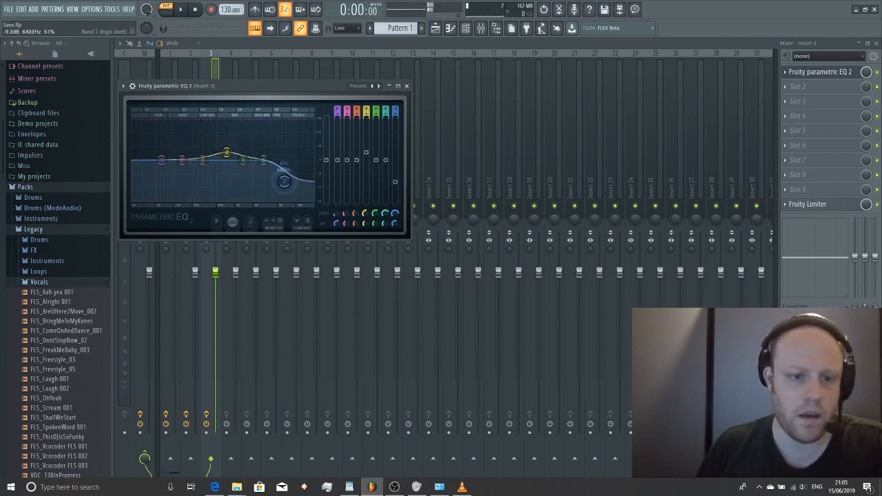
key("space")
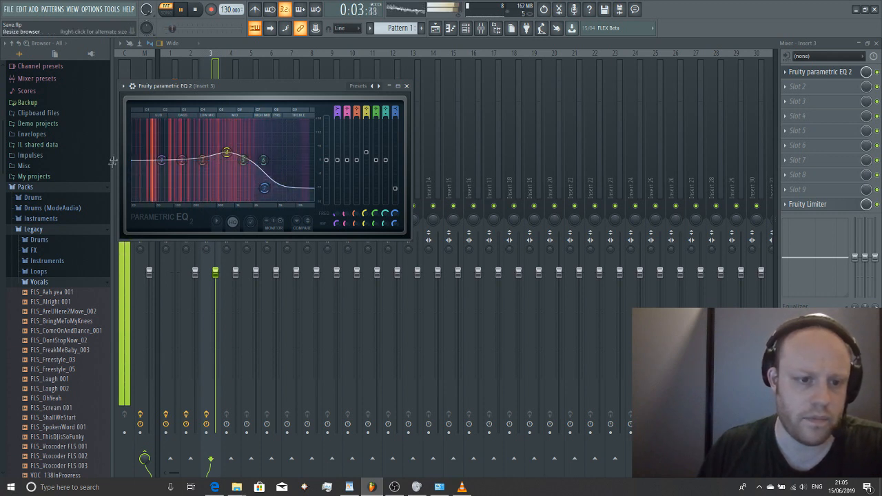
left_click_drag(158, 188, 205, 175)
key("space")
scroll(204, 168, "down", 5)
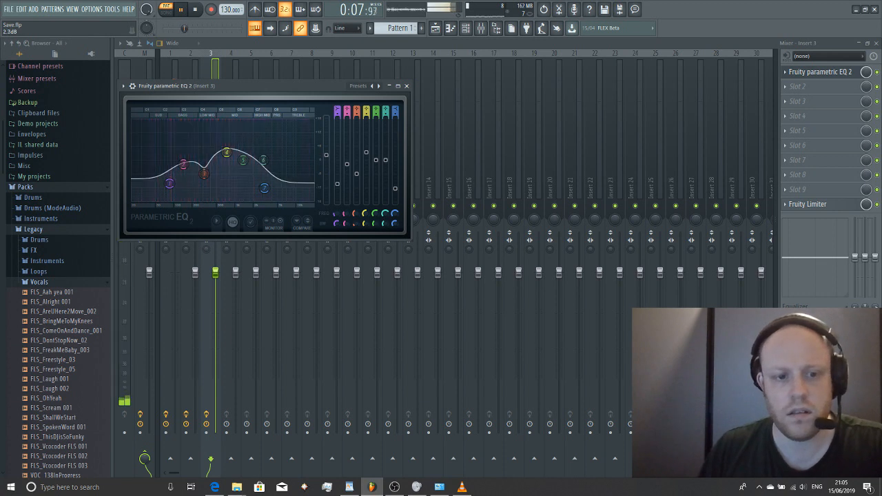
left_click(406, 86)
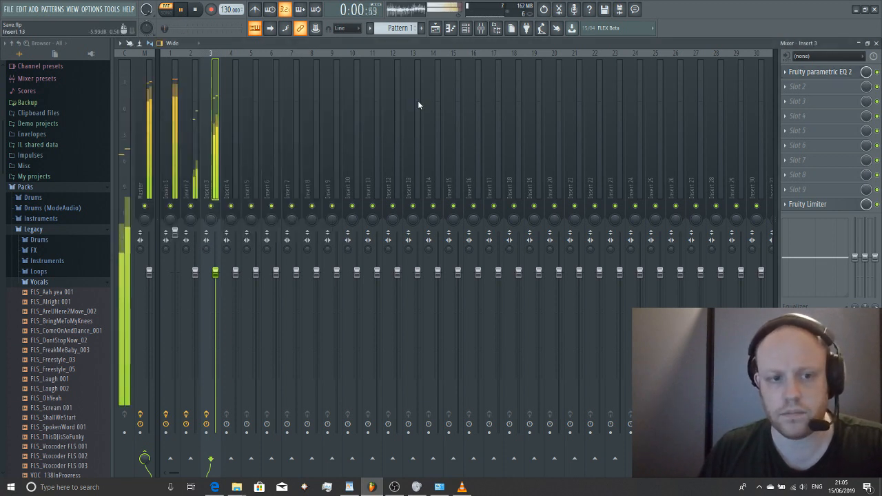
left_click(196, 128)
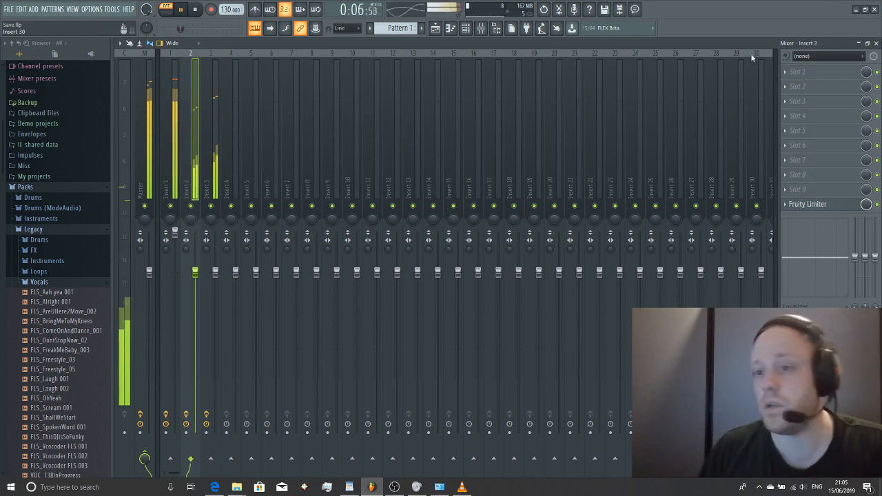
left_click(868, 44)
key("space")
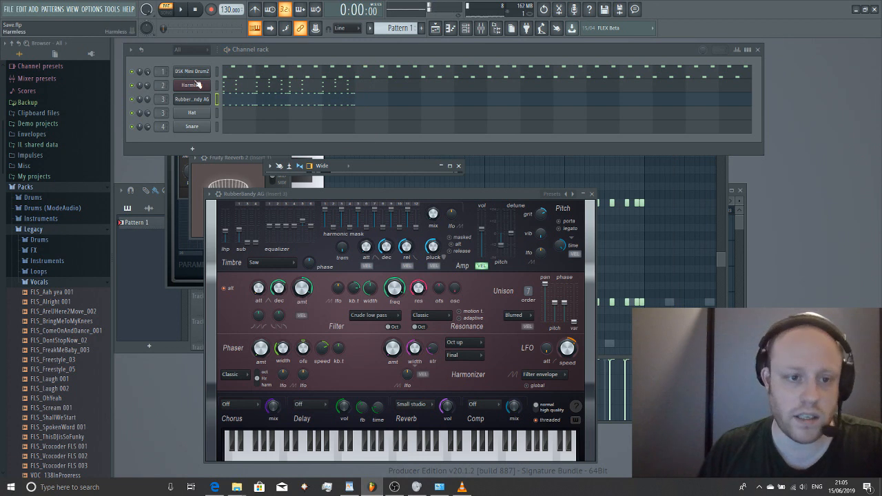
left_click(481, 31)
left_click(466, 31)
left_click(465, 31)
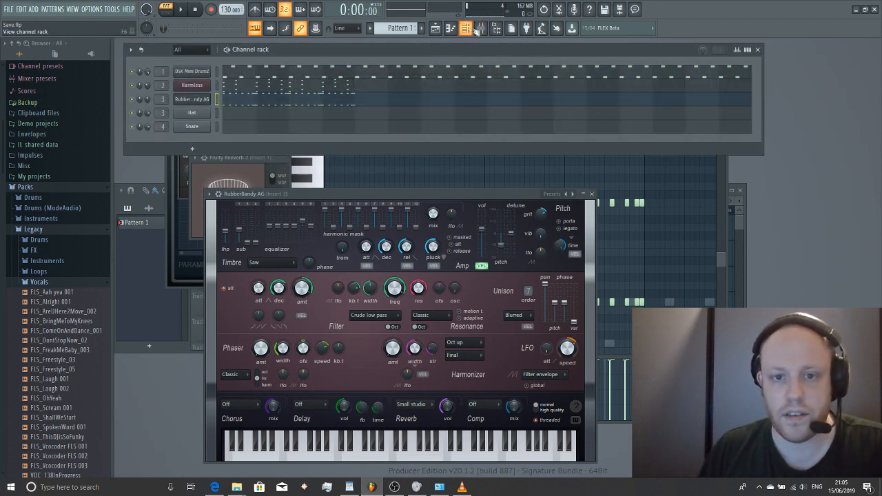
left_click(480, 31)
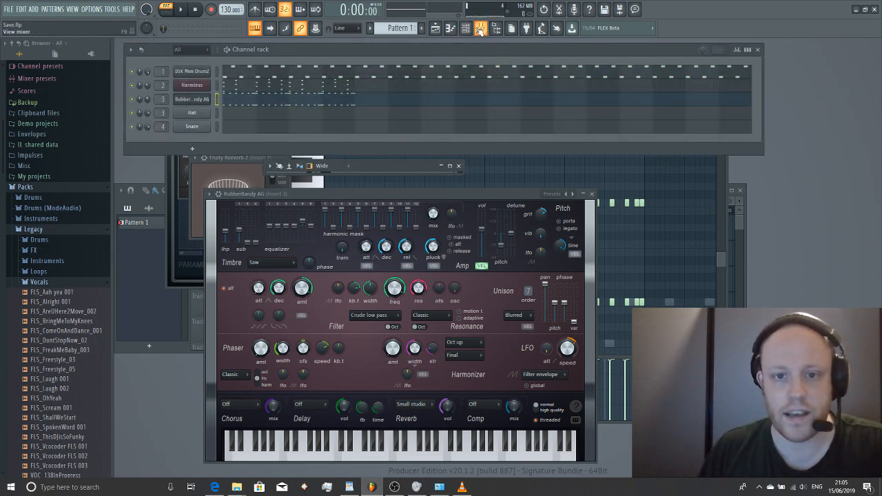
double_click(377, 164)
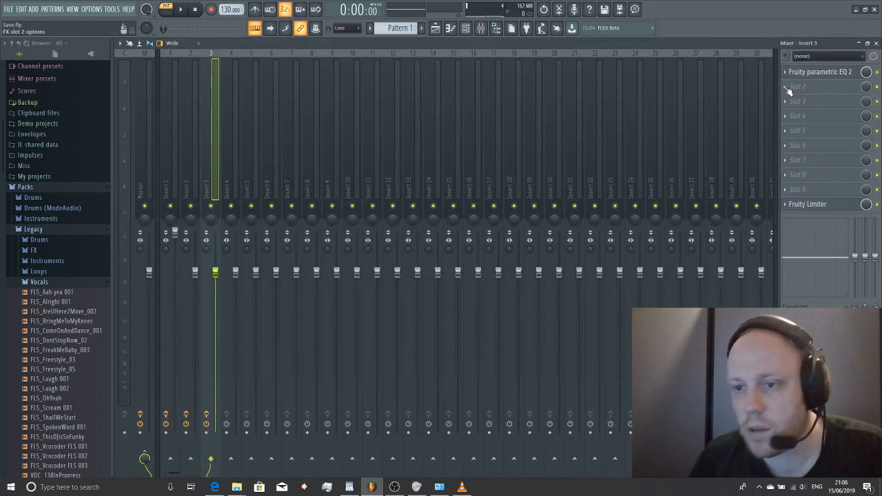
- Add Fruity Reeverb 2 to effect slot 1 of Insert 2, play the pattern and close the effect's window
left_click(190, 111)
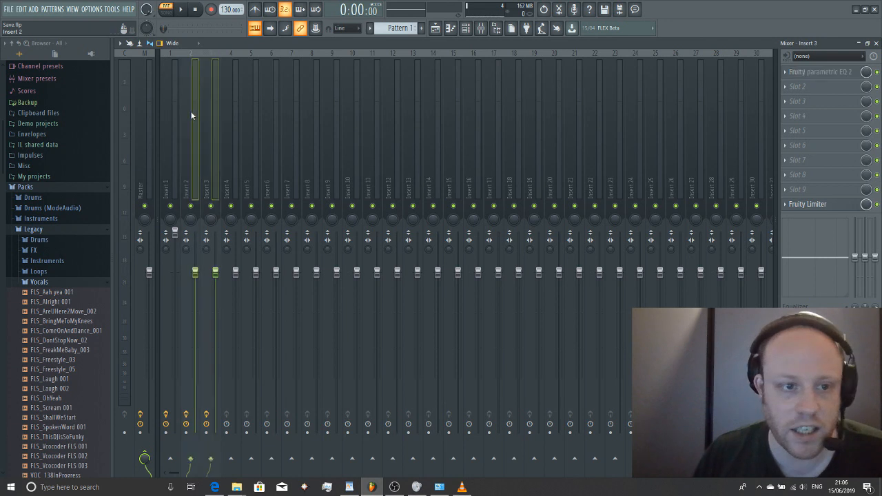
left_click(786, 74)
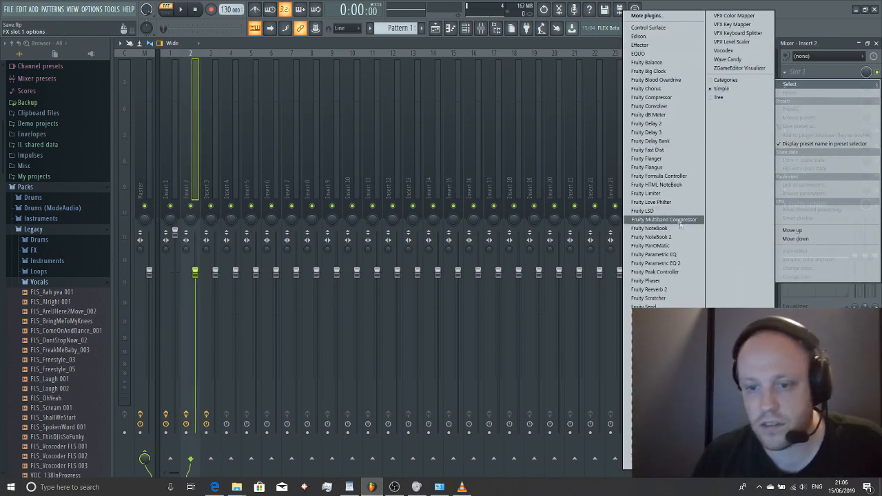
left_click(668, 290)
key("space")
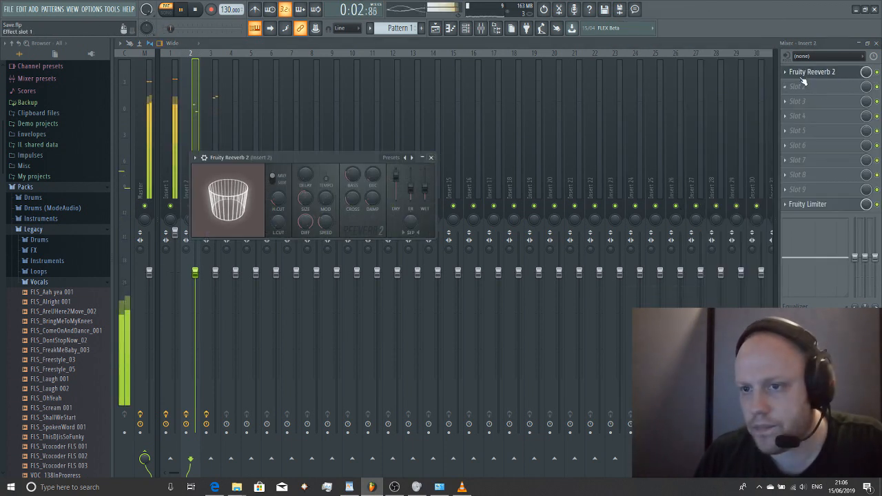
left_click(431, 158)
- Add Fruity Delay 2 to effect slot 2 of Insert 2, then close its window and stop playback
left_click(784, 89)
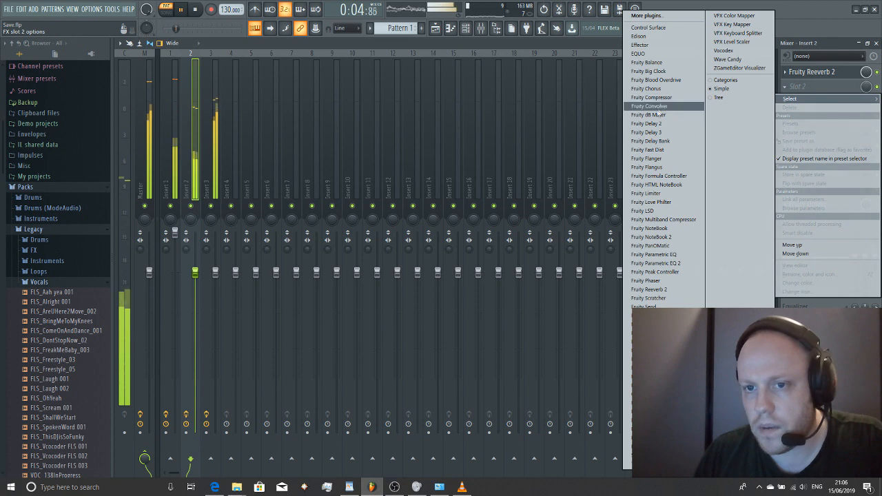
left_click(662, 126)
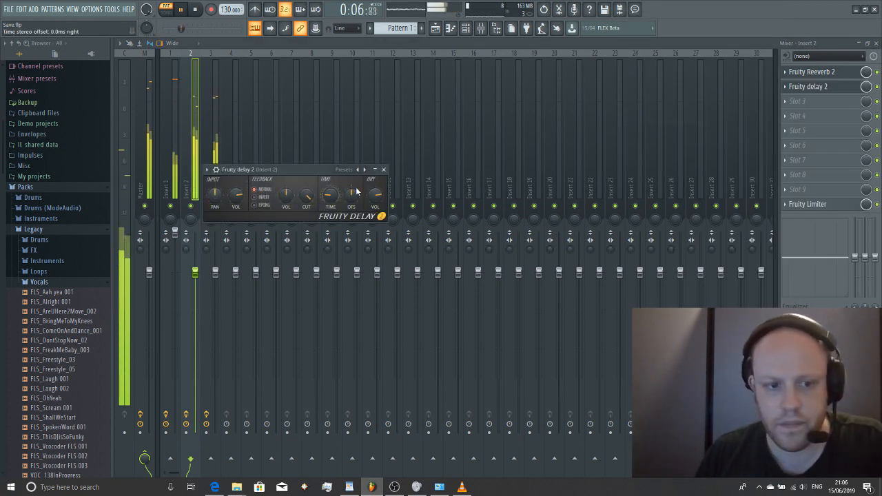
left_click(384, 168)
key("space")
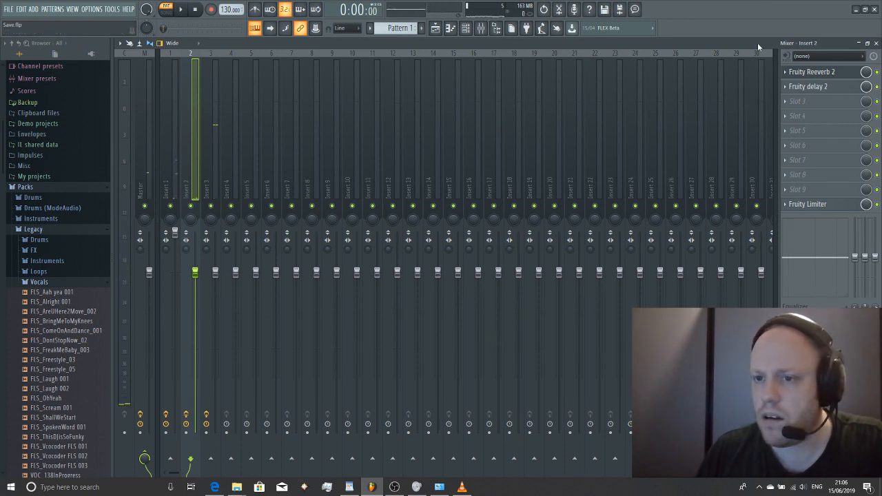
- Close the mixer, open the Harmless synth's settings and audition its sound
key("F9")
left_click(192, 87)
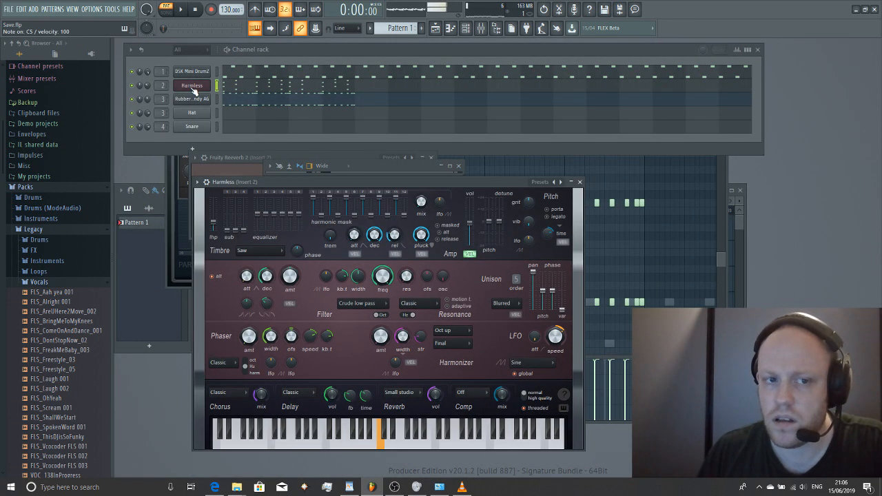
key("space")
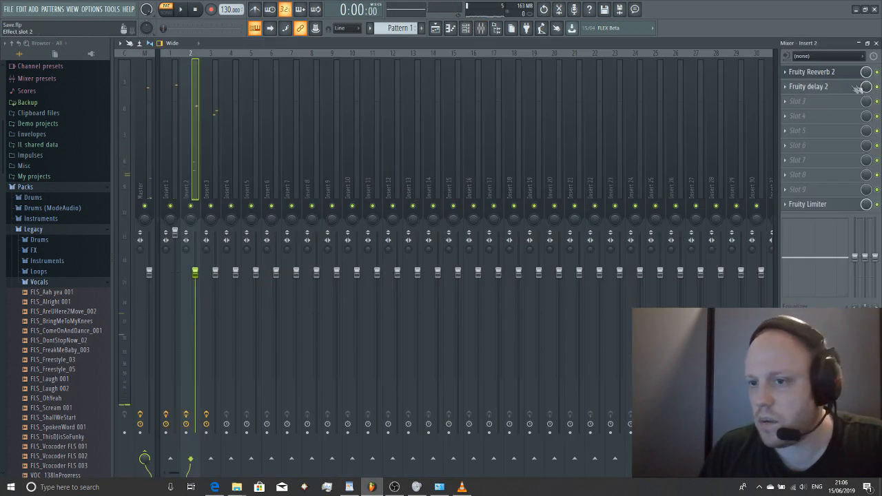
- Lower the mix level of Fruity Delay 2 on Insert 2, play the pattern and close the mixer
key("space")
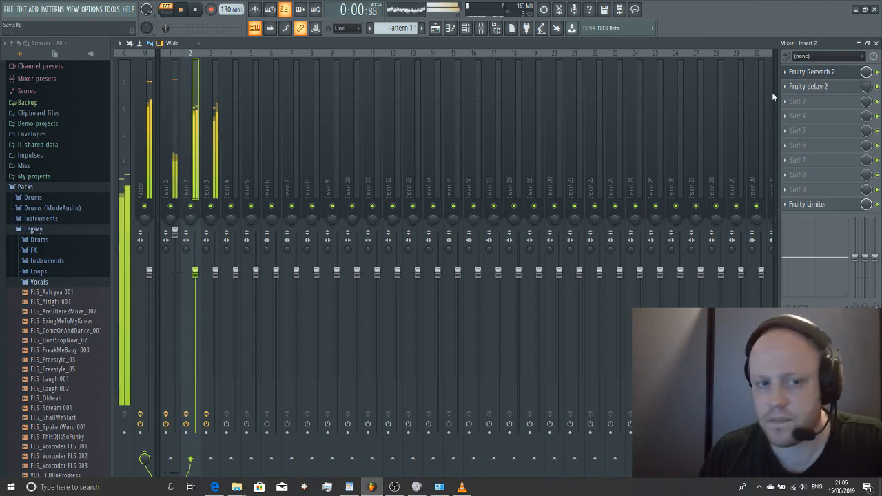
left_click(876, 43)
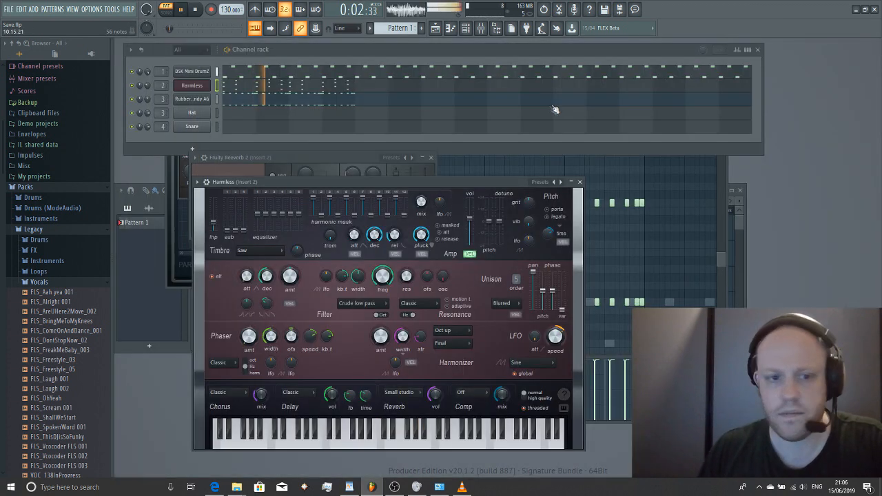
- Stop playback and duplicate the four-bar Harmless chord notes into bars 5 to 8
left_click(367, 89)
key("space")
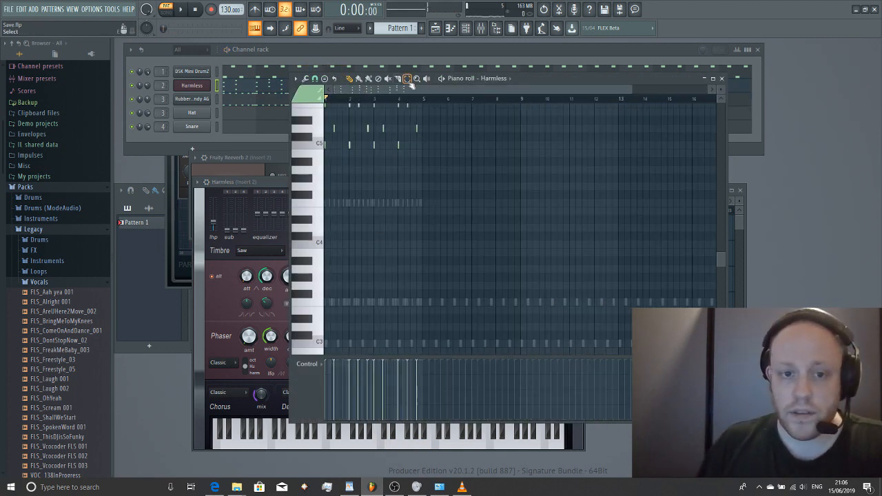
scroll(448, 205, "up", 3)
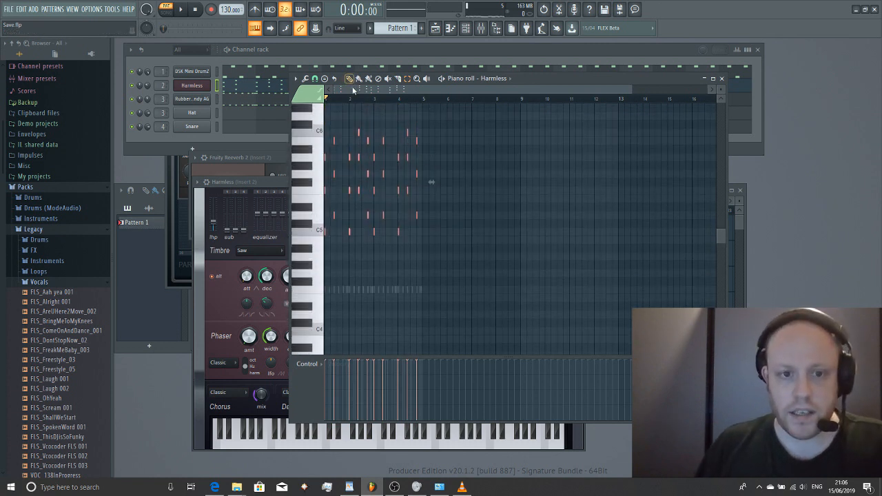
key("ctrl+b")
- Duplicate the four-bar RubberBandy AG bass notes into bars 5 to 8 and play the pattern to check them
left_click(268, 104)
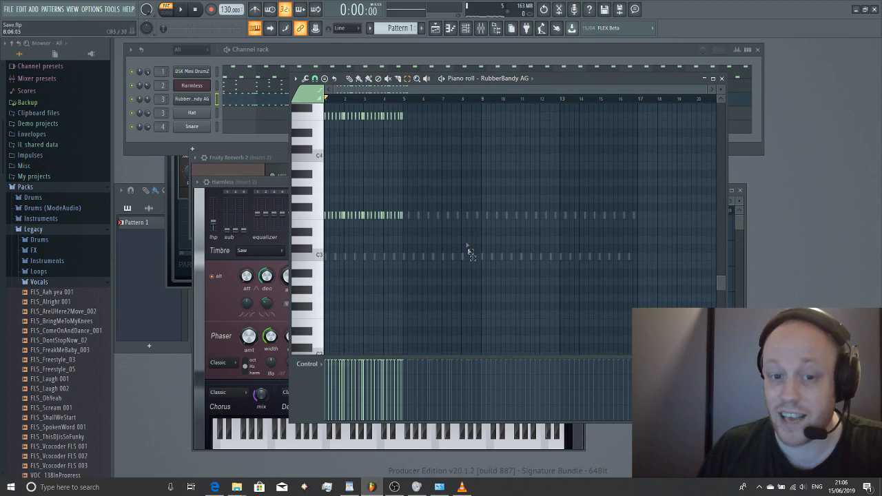
key("ctrl+a")
scroll(413, 206, "up", 2)
left_click_drag(362, 92, 430, 90)
key("space")
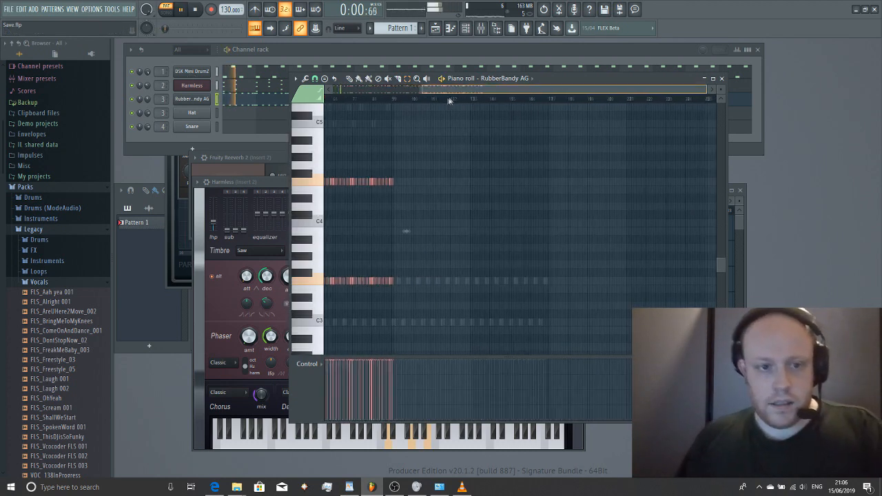
left_click_drag(552, 86, 530, 137)
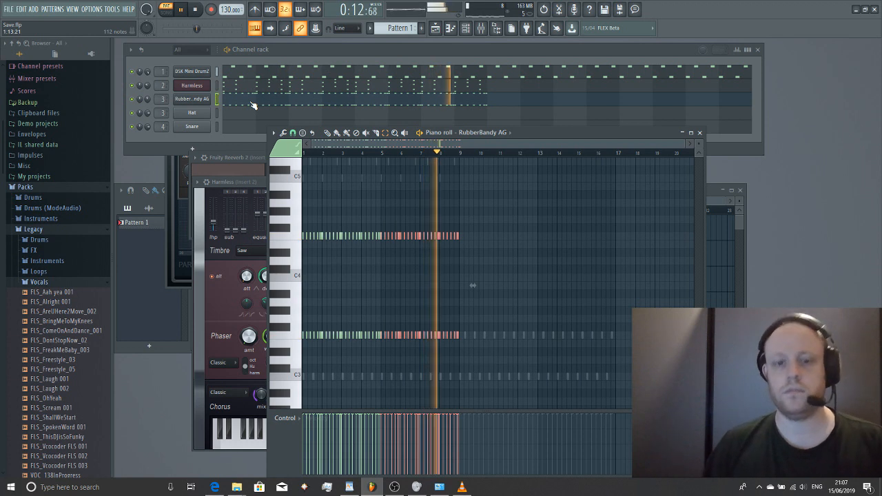
key("space")
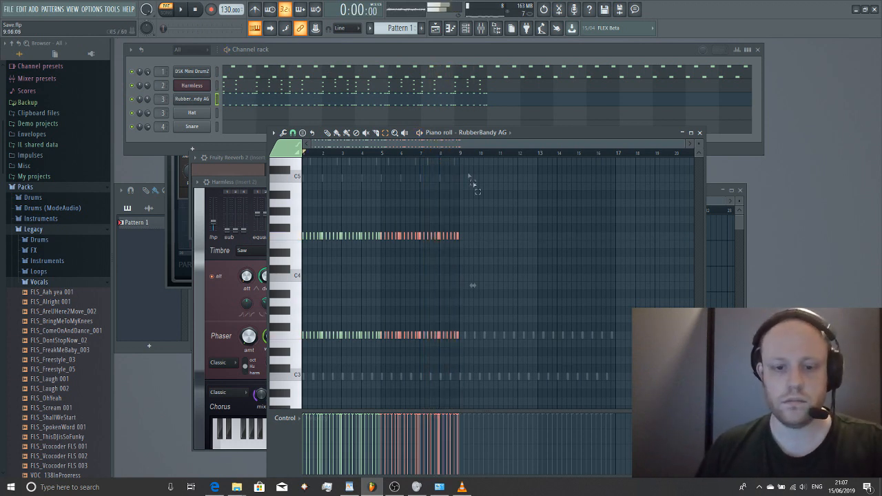
- Duplicate the bass notes from bar 9 onward, raise the copy by two semitones and play the pattern
left_click_drag(483, 220, 138, 388)
key("ctrl+b")
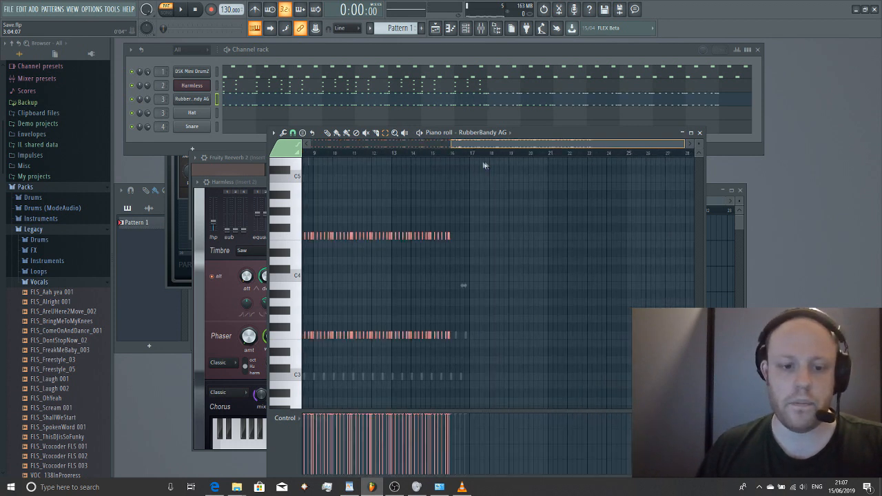
left_click_drag(481, 144, 312, 145)
scroll(439, 245, "up", 3)
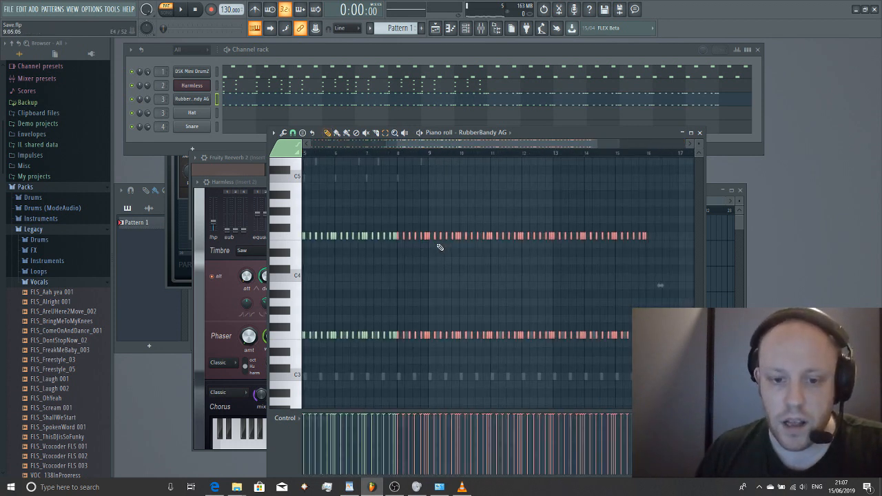
left_click_drag(425, 235, 468, 215)
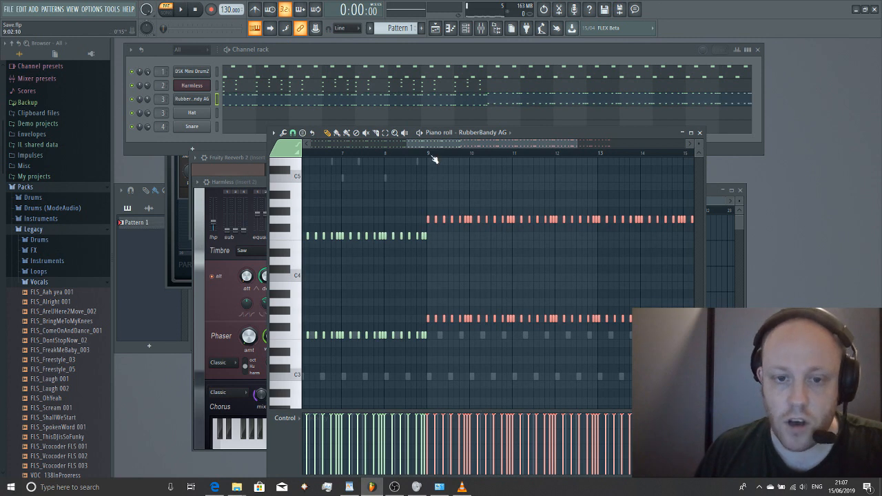
key("space")
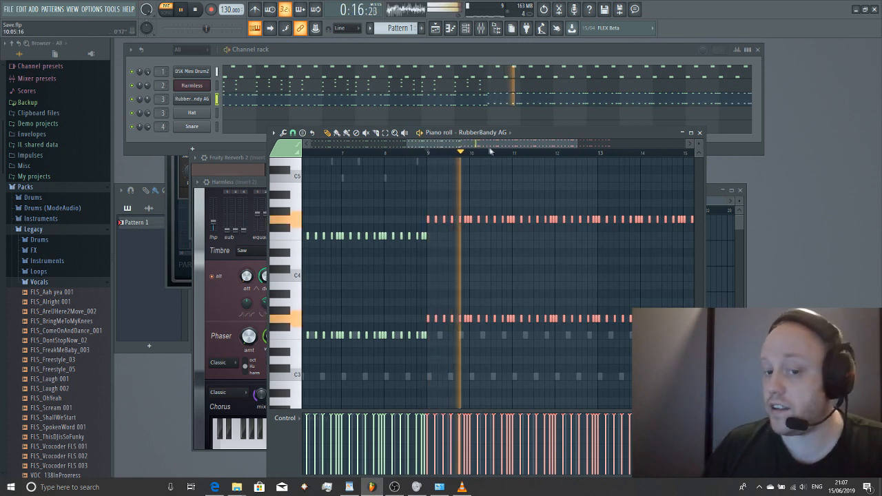
- Stop playback and duplicate all eight bars of Harmless chords into bars 9 to 16
left_click(505, 90)
key("space")
scroll(524, 269, "up", 5)
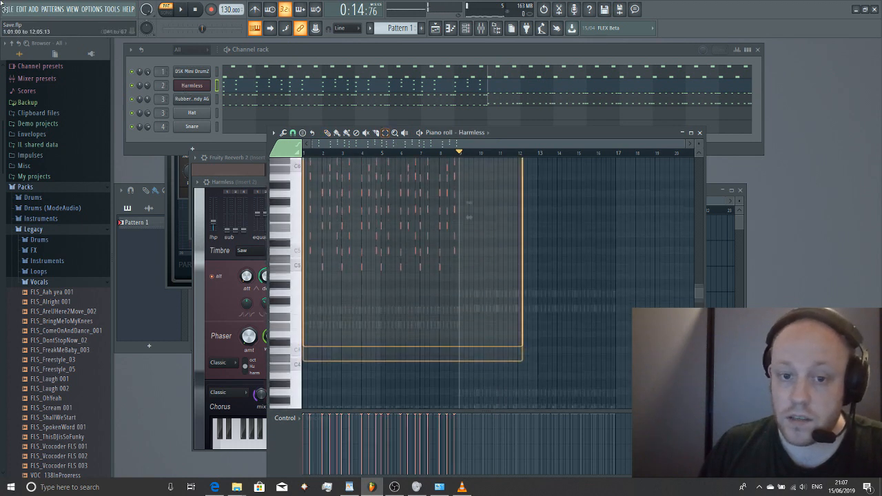
left_click_drag(365, 145, 400, 165)
key("ctrl+b")
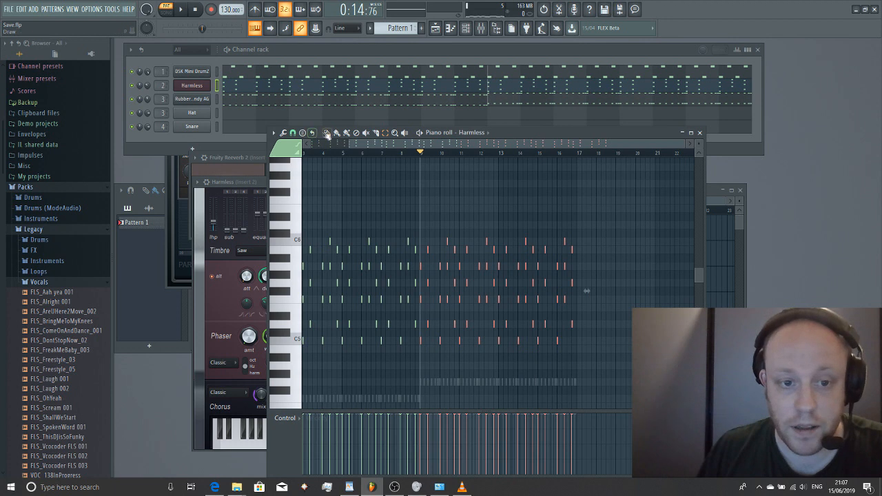
- Raise the copied Harmless chords from bar 9 onward by two semitones and play the pattern
scroll(388, 366, "up", 4)
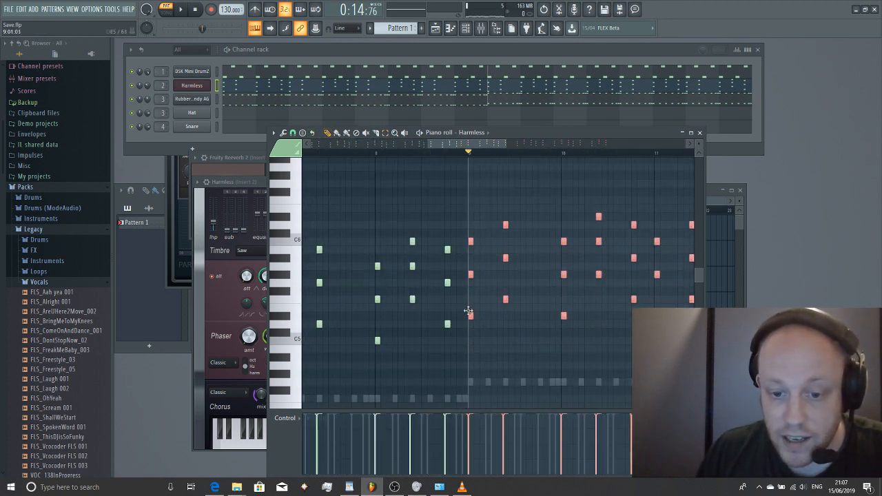
left_click_drag(469, 316, 469, 324)
key("space")
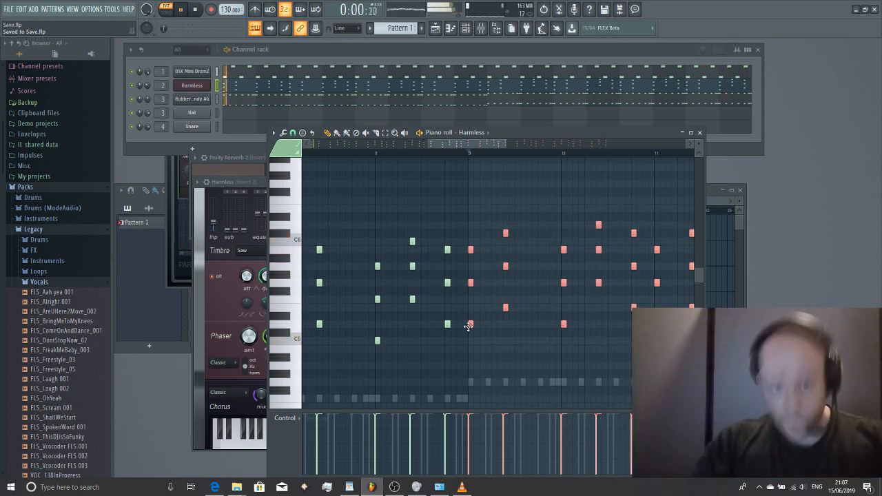
key("space")
- Clone the Harmless channel and open the clone's synth settings
left_click(194, 89)
left_click(194, 89)
key("super")
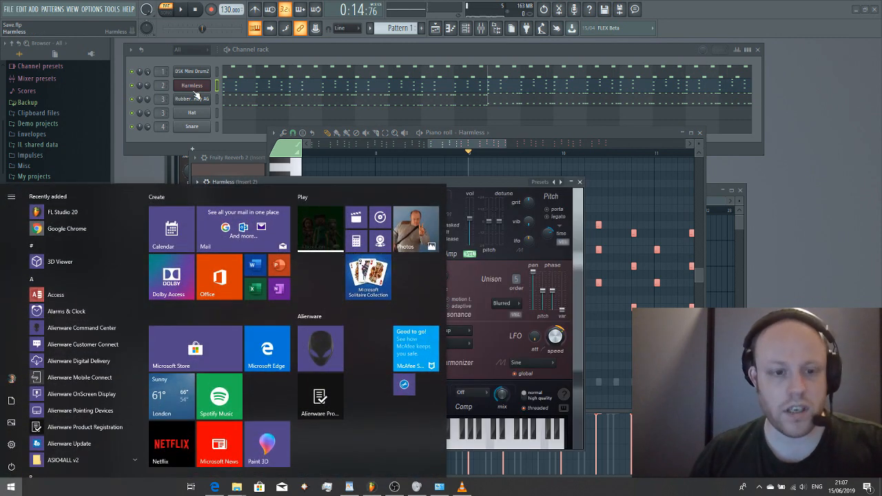
left_click(226, 63)
key("alt+c")
double_click(203, 100)
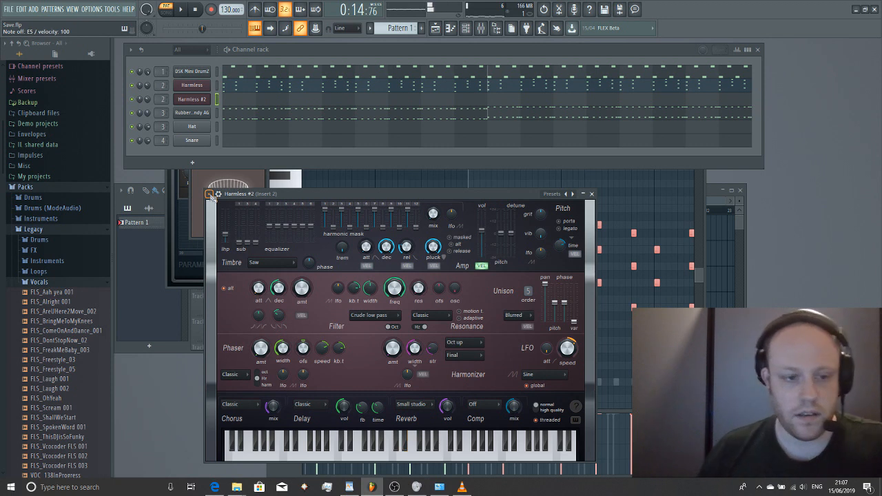
- Try the Electric Organ 2 GOL and Eighties Keys FG presets on the cloned Harmless channel
left_click(210, 194)
mouse_move(248, 220)
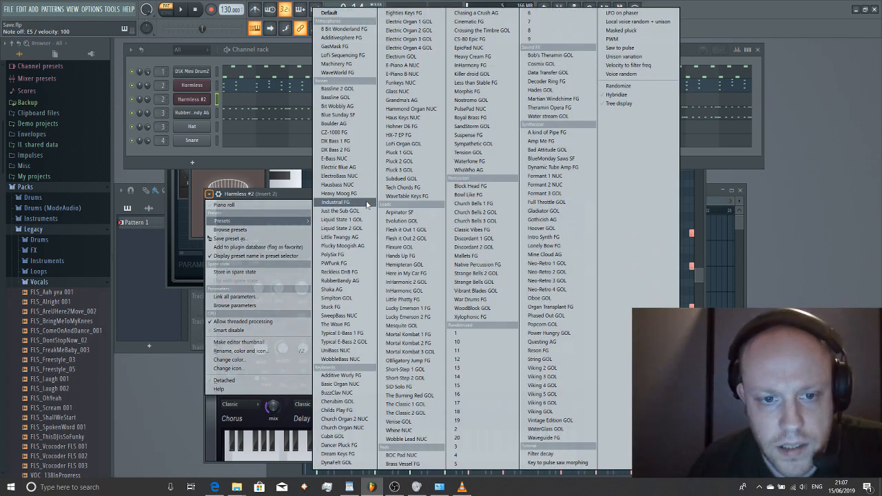
left_click(416, 33)
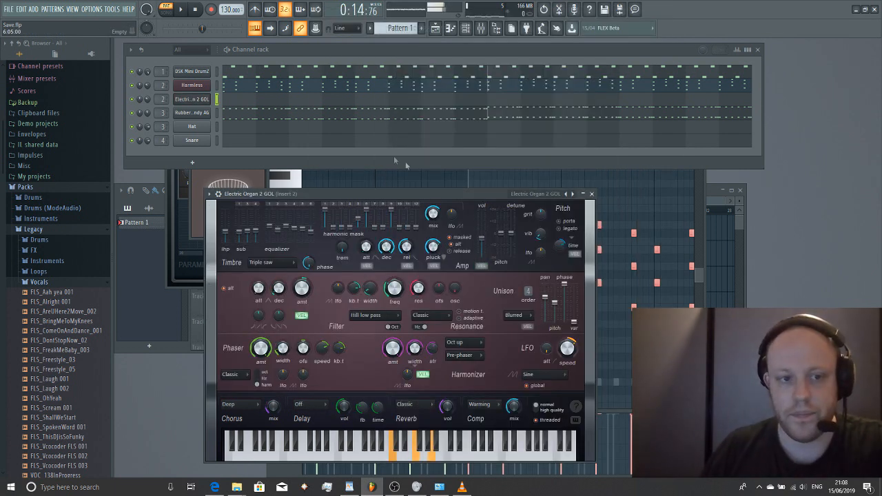
left_click(217, 198)
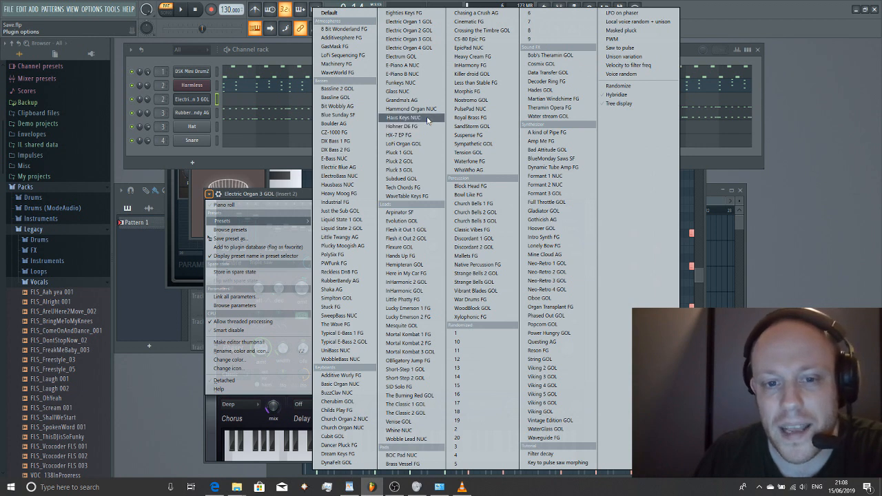
left_click(418, 13)
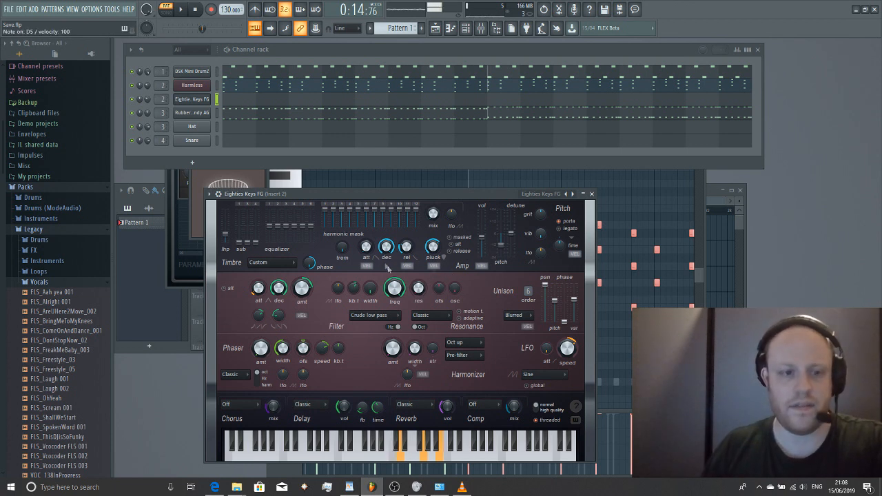
- Open the cloned channel's piano roll at bar 1 and briefly play the pattern
right_click(198, 100)
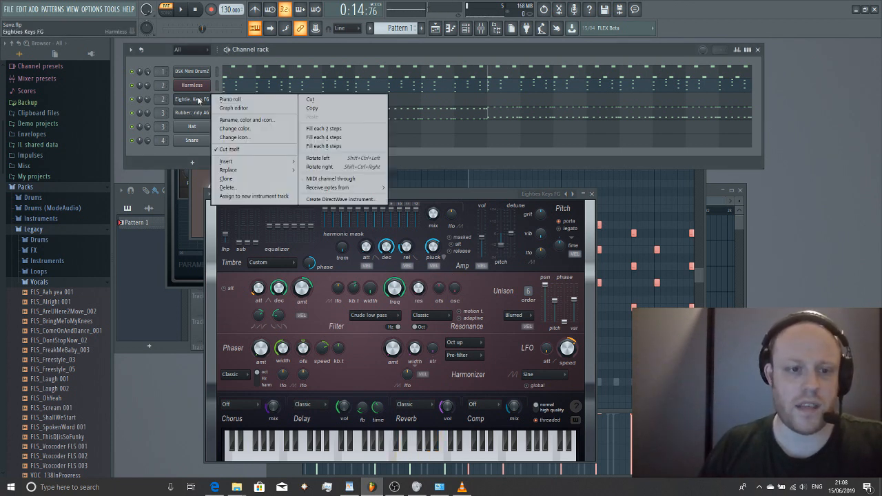
left_click(231, 100)
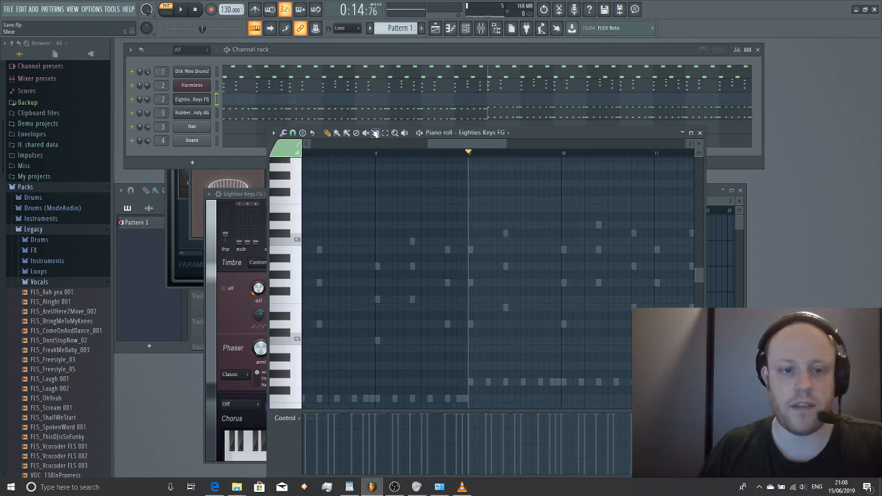
left_click(309, 144)
left_click(308, 144)
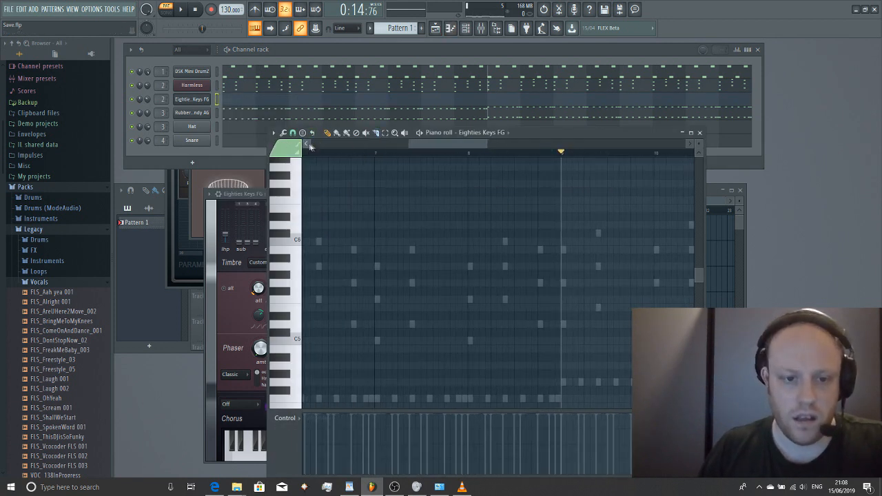
left_click_drag(387, 145, 303, 148)
scroll(366, 212, "down", 3)
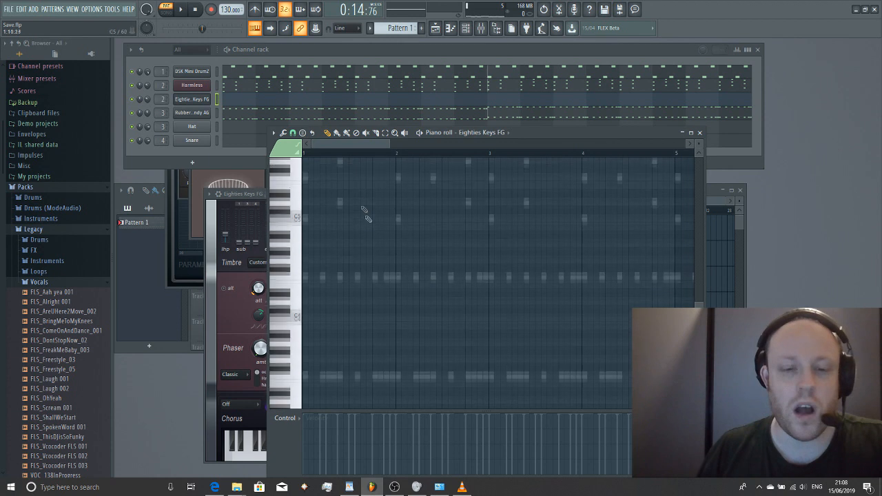
key("space")
key("space")
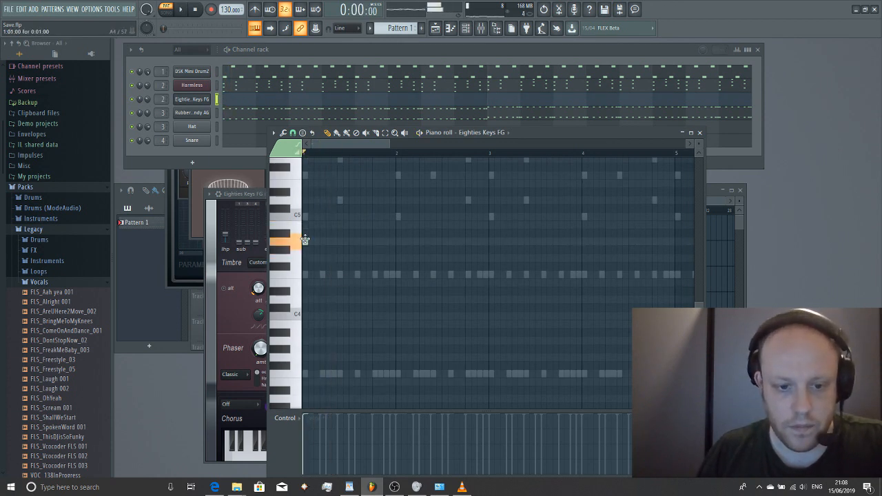
- Try a four-bar A4 note at bar 1, replace it with a four-bar F4 note and play the pattern
left_click_drag(307, 241, 674, 242)
key("space")
key("space")
right_click(357, 243)
left_click_drag(304, 307, 302, 274)
key("space")
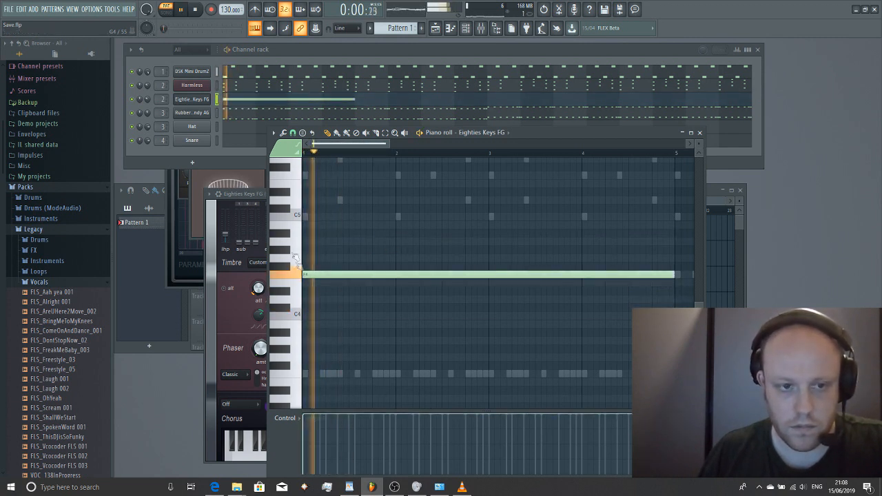
key("space")
- Load the Default preset on the cloned Harmless channel
left_click(192, 100)
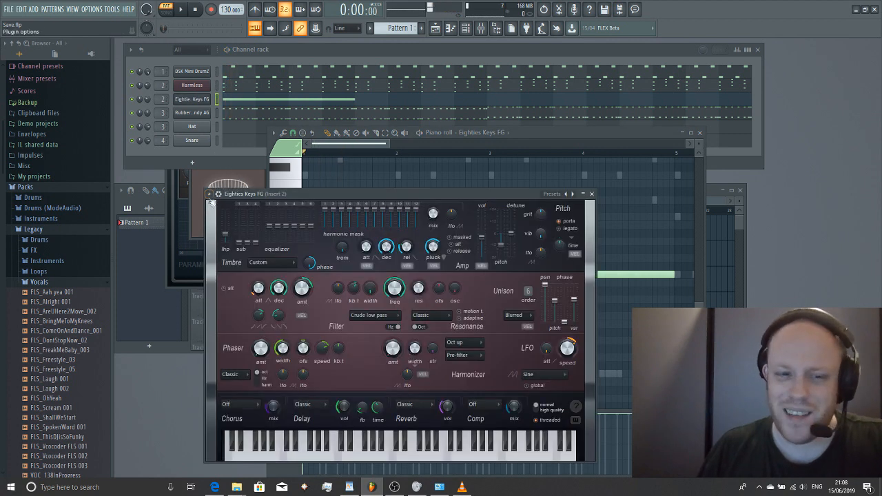
left_click(211, 199)
mouse_move(234, 220)
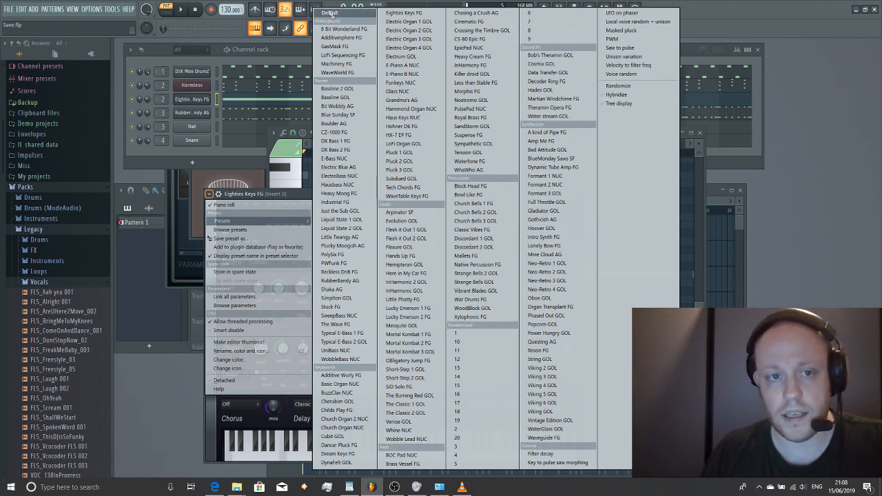
left_click(329, 13)
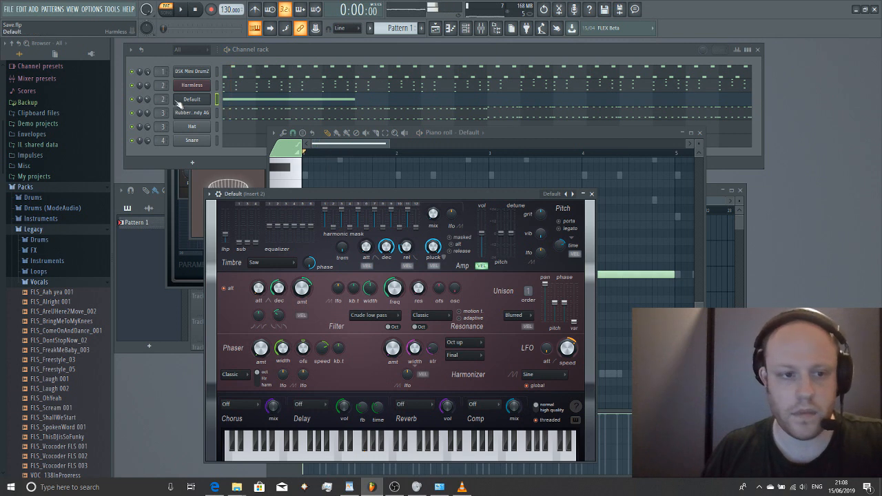
- Route the Default channel to mixer track 6, hide its piano roll and play the pattern
left_click_drag(161, 99, 161, 91)
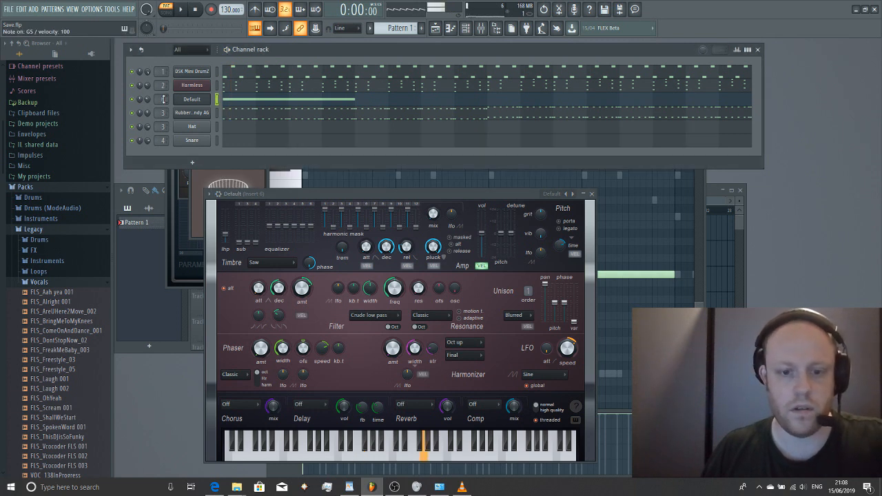
key("space")
key("space")
left_click(285, 100)
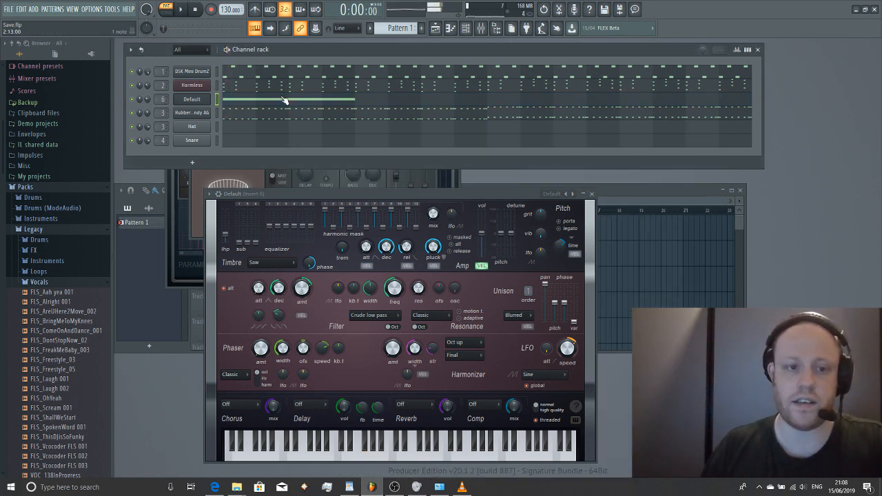
key("space")
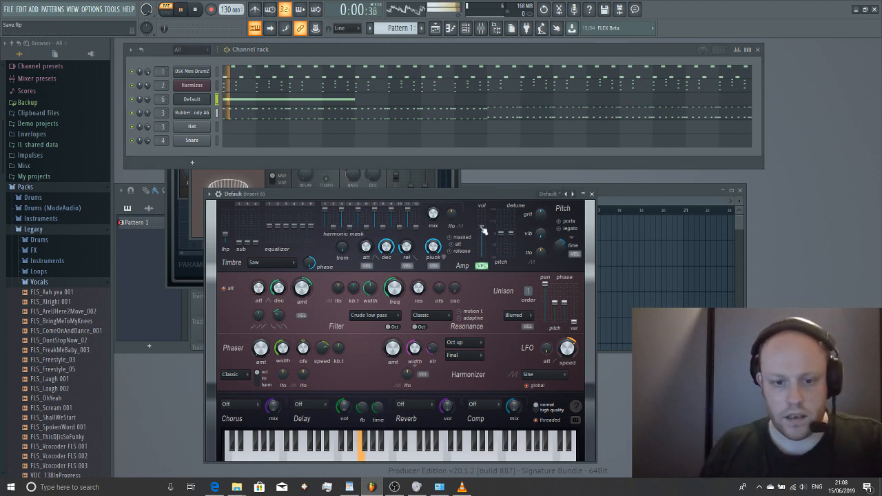
- Try a four-bar C5 note above the long F4 note, delete it and play the pattern
left_click(292, 102)
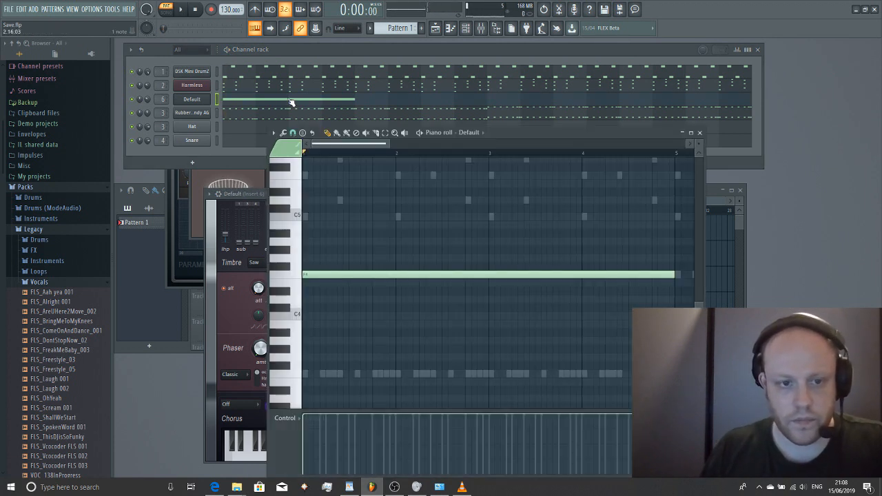
left_click(330, 218)
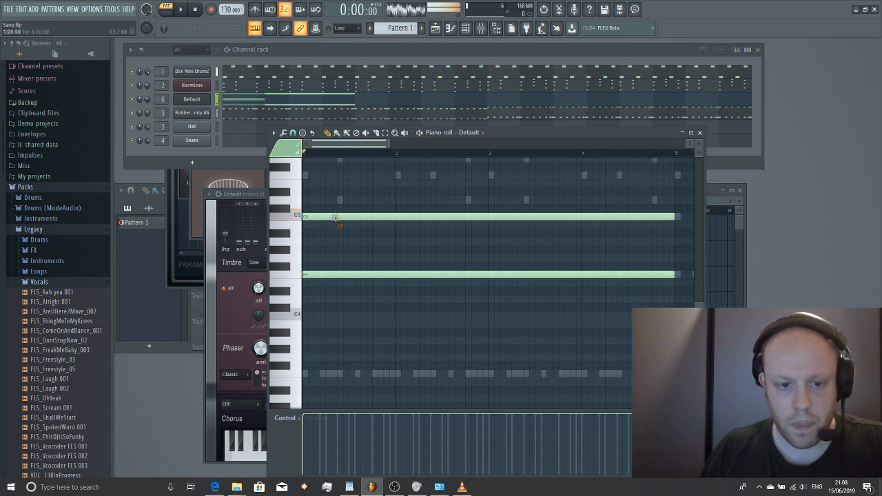
right_click(330, 217)
scroll(365, 250, "down", 1)
scroll(372, 246, "up", 3)
key("space")
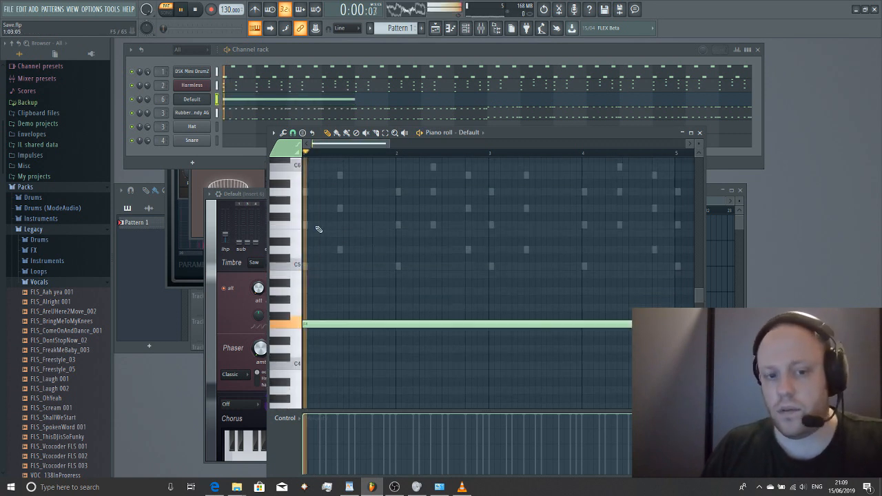
- Try long notes at B5, F5, C6, D5 and C5 above the long F4 note, deleting each one
key("space")
left_click(341, 176)
right_click(337, 177)
left_click(306, 226)
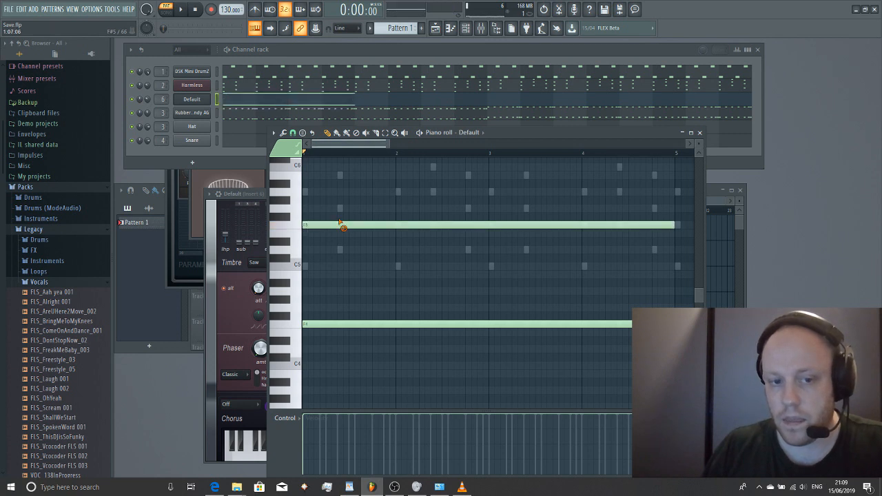
left_click_drag(313, 227, 341, 166)
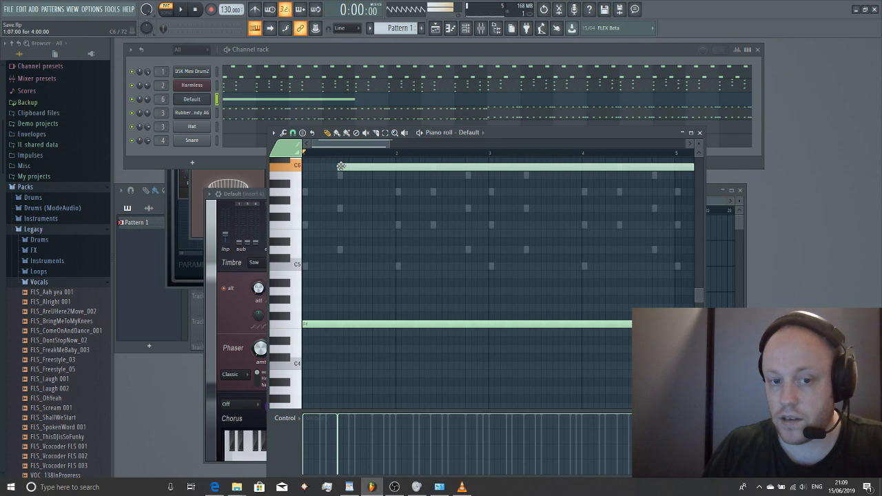
right_click(341, 167)
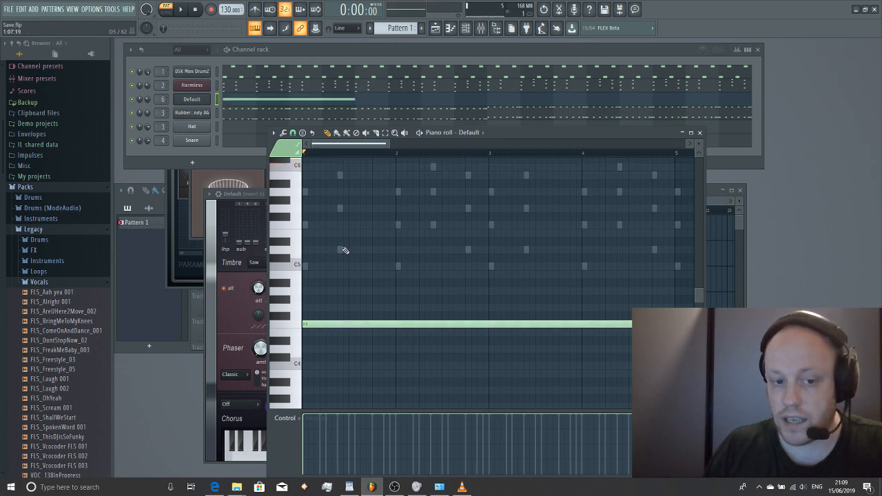
left_click(344, 250)
right_click(348, 250)
left_click(341, 268)
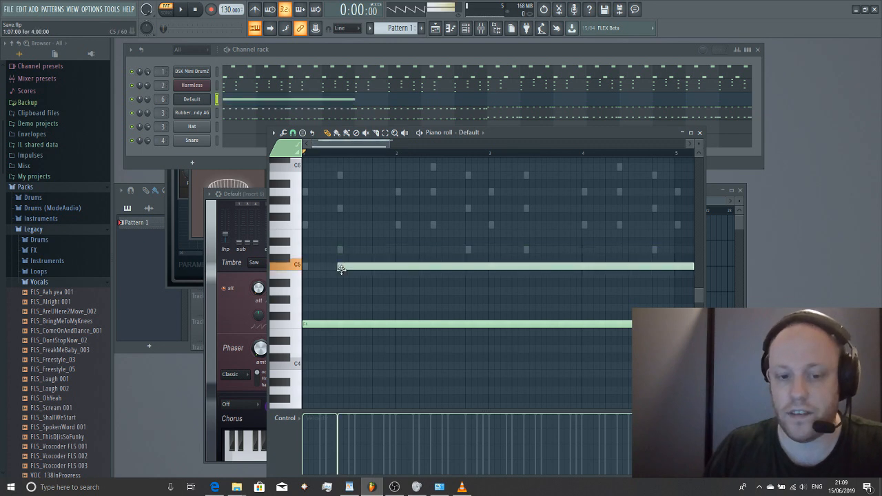
right_click(340, 269)
- Shorten the long F4 note at bar 1 to six steps
scroll(463, 335, "down", 3)
left_click_drag(501, 325, 372, 326)
right_click(524, 327)
left_click_drag(495, 324, 321, 324)
scroll(338, 347, "up", 3)
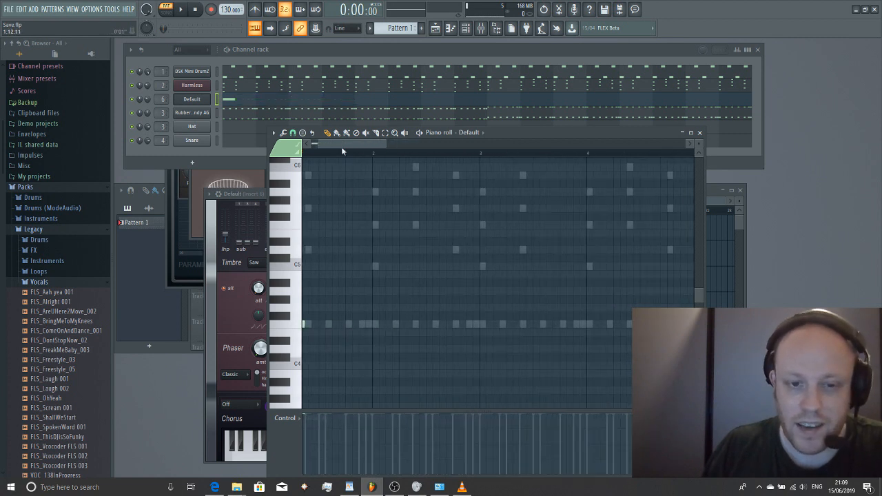
left_click_drag(342, 151, 291, 150)
- Add six-step C5 and C6 notes at step 7 of bar 1 and an F5 note at step 1, and play the pattern
left_click(346, 267)
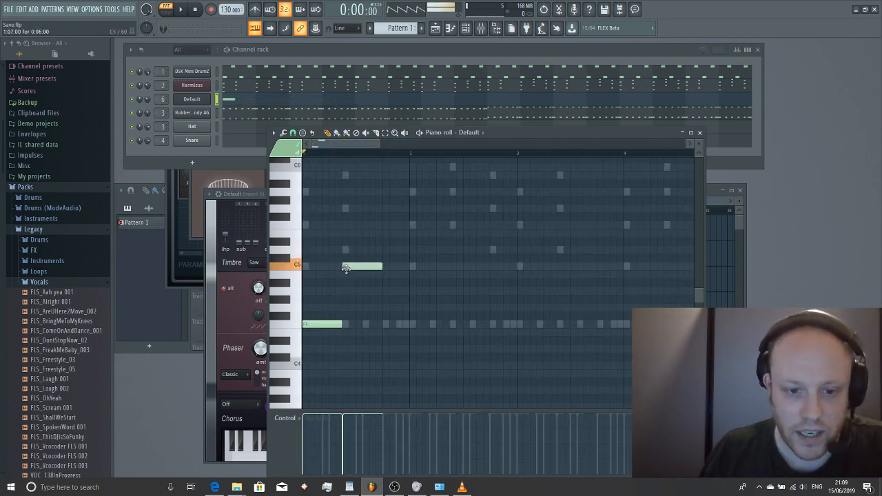
left_click_drag(345, 171, 344, 163)
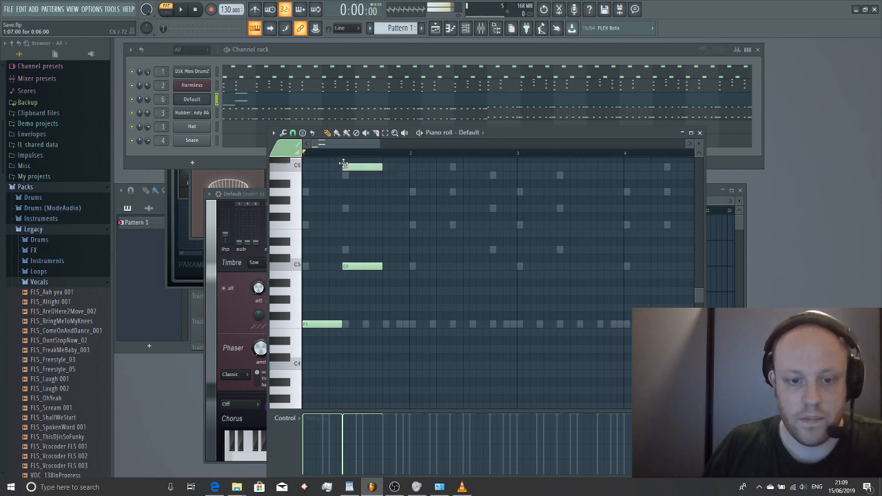
left_click_drag(310, 258, 301, 220)
key("space")
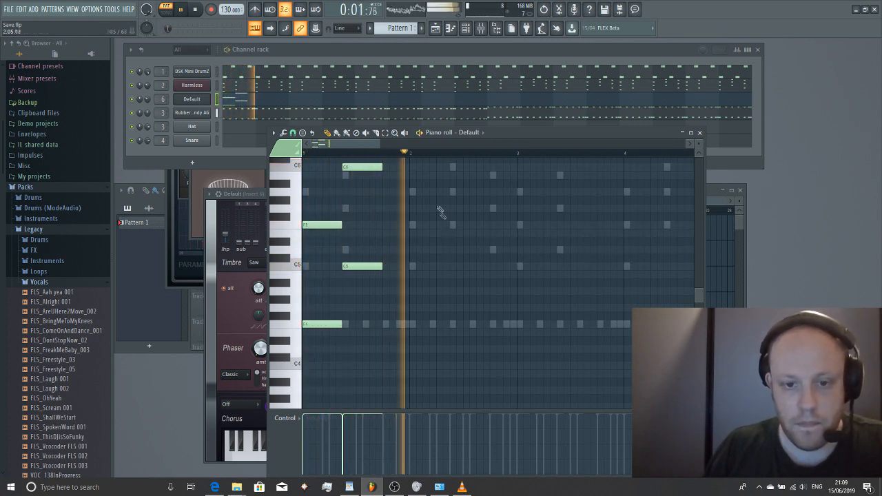
key("space")
- Place a four-step B5 at step 7 and a six-step G5 at step 11 of bar 2, and remove bar 1's F5 and C6 notes
left_click_drag(438, 166, 439, 178)
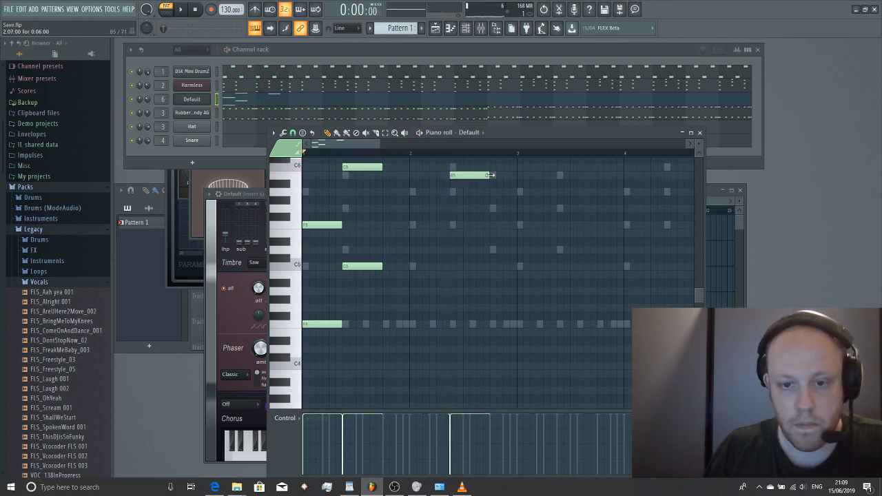
left_click_drag(494, 208, 494, 210)
key("space")
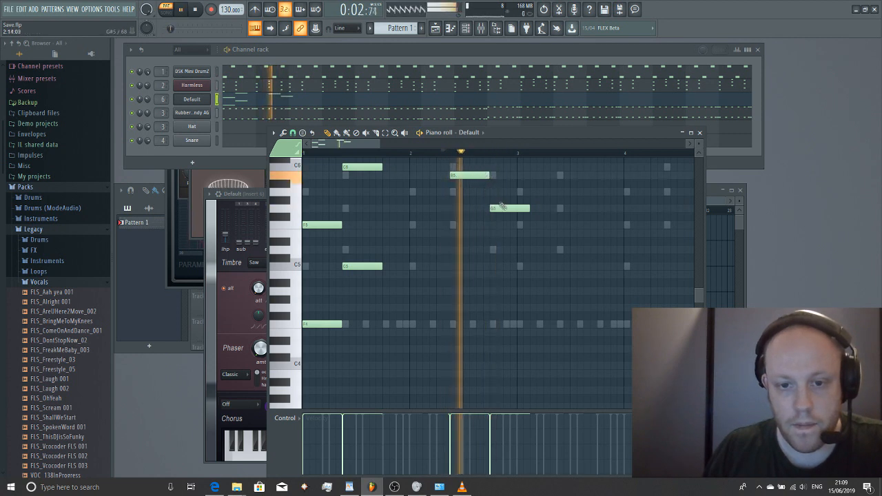
left_click_drag(517, 209, 503, 209)
key("space")
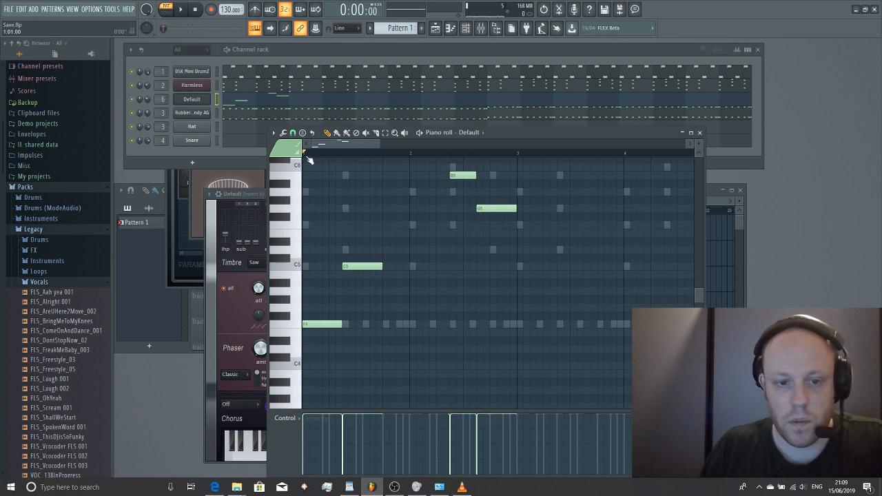
- Play the pattern from the start and from about step 6 of bar 1 to judge the melody
key("space")
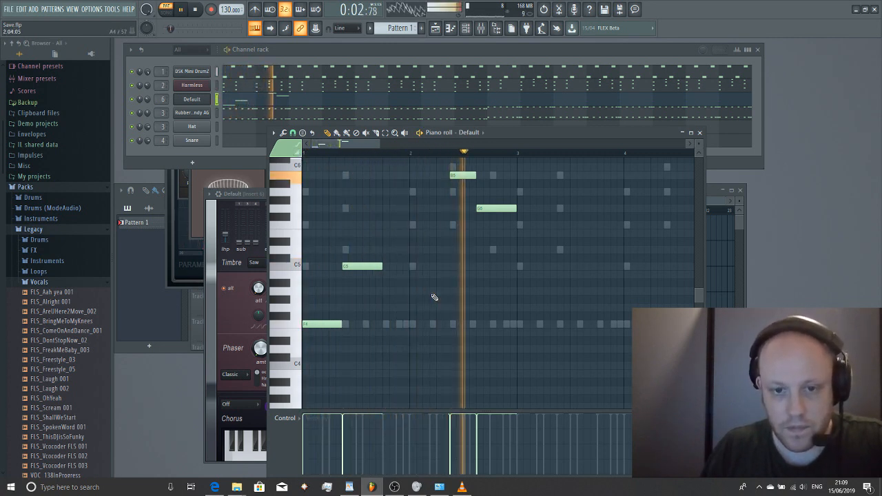
key("space")
left_click(337, 153)
key("space")
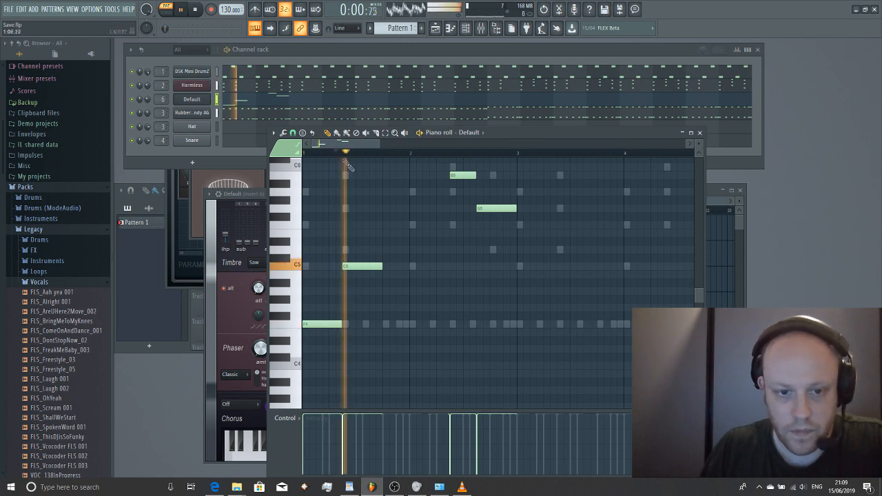
key("space")
key("space")
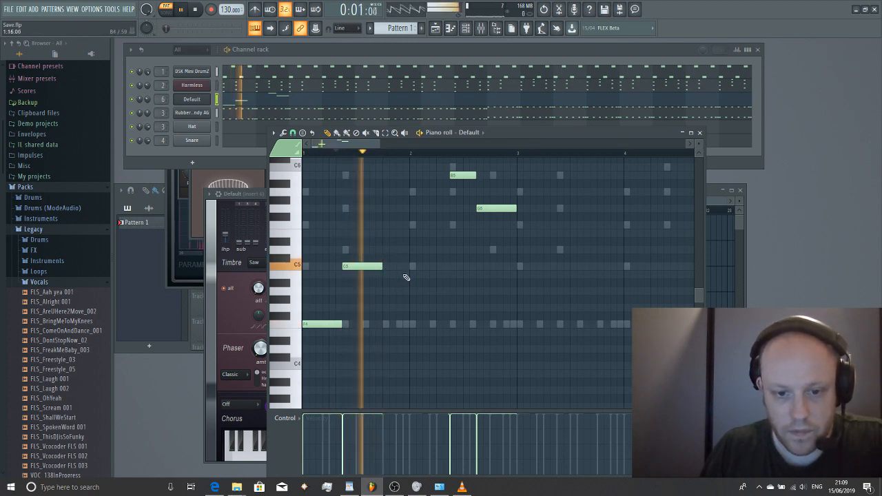
- Add four-step B4 and G4 notes at steps 1 and 5 of bar 2 and play the pattern
key("space")
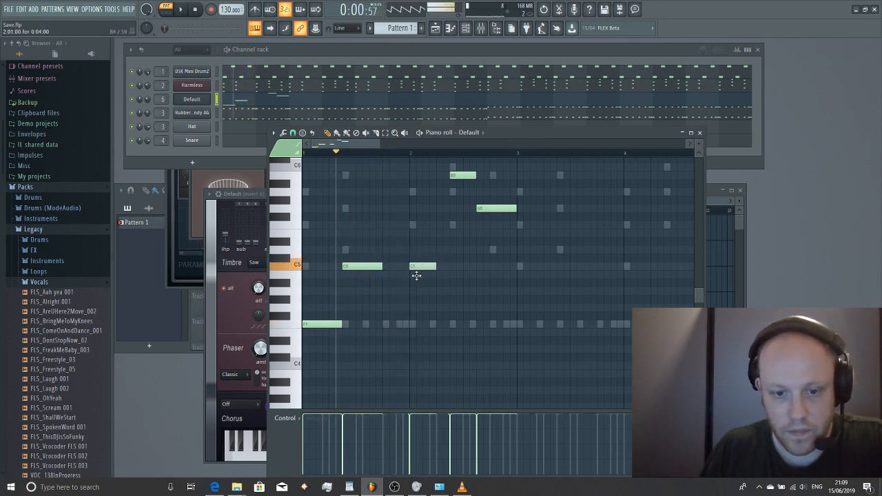
left_click_drag(416, 275, 414, 282)
left_click_drag(439, 309, 440, 315)
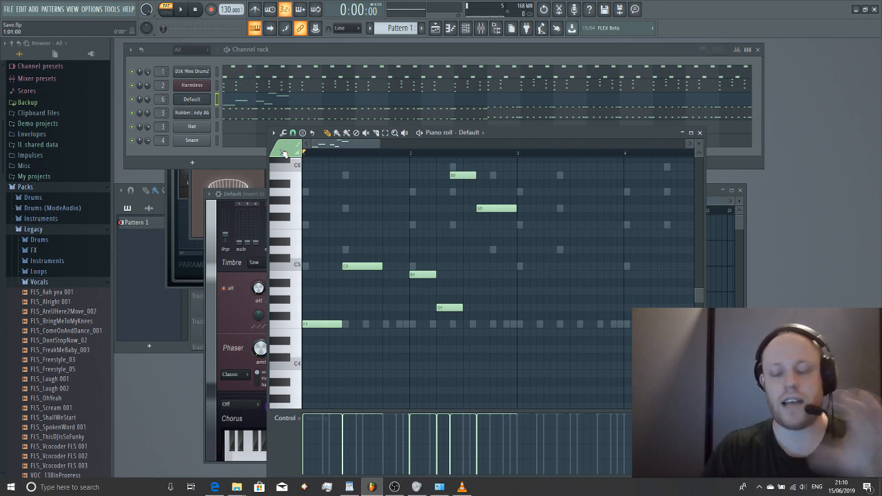
key("space")
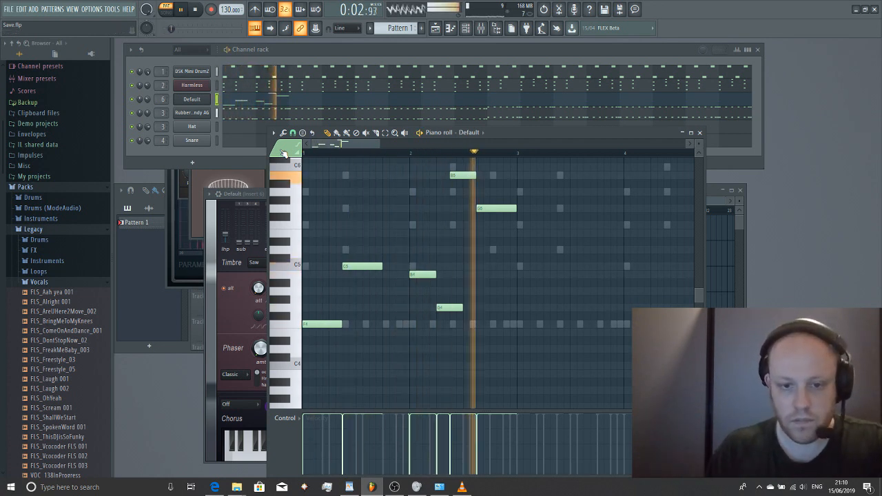
key("space")
- Add a four-step A4 note at step 13 of bar 1, delete bar 2's B5 note and play the pattern
key("space")
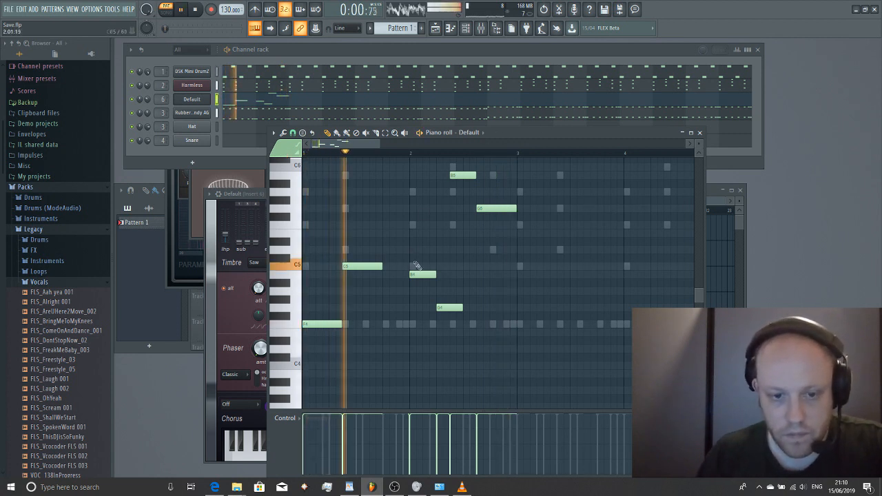
key("space")
left_click_drag(388, 324, 385, 289)
key("space")
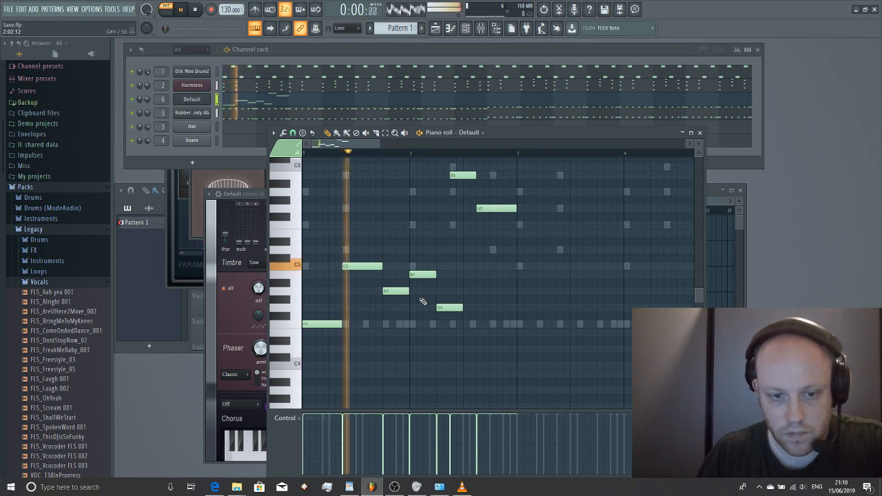
key("space")
right_click(470, 176)
key("space")
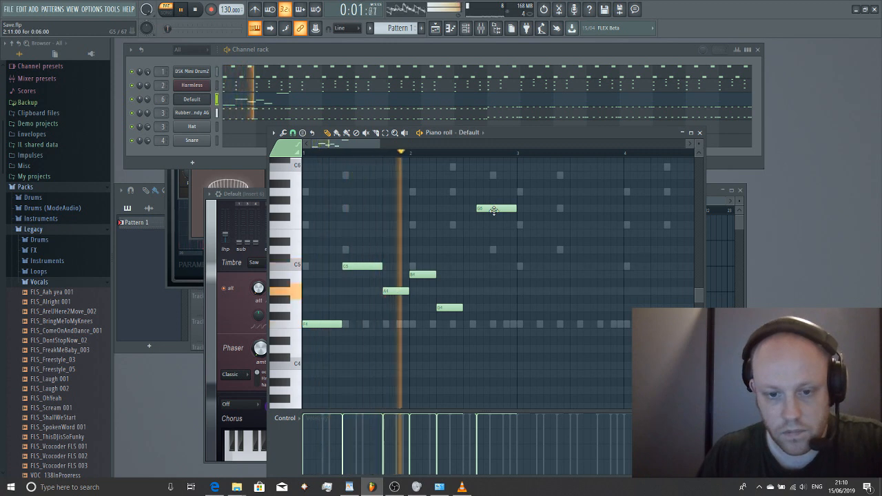
key("space")
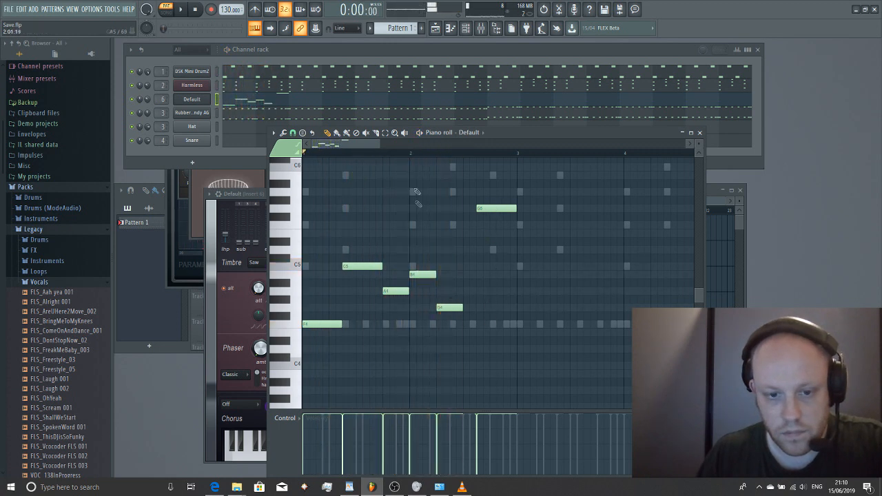
- Lengthen bar 2's B4 note to six steps, replace the G4 with a six-step G4 at step 7 and play the pattern
right_click(449, 307)
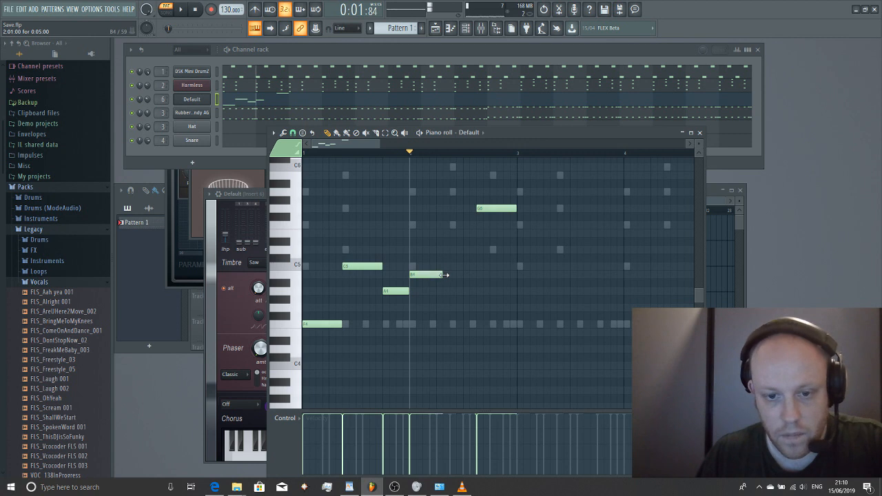
left_click_drag(459, 319, 459, 307)
key("space")
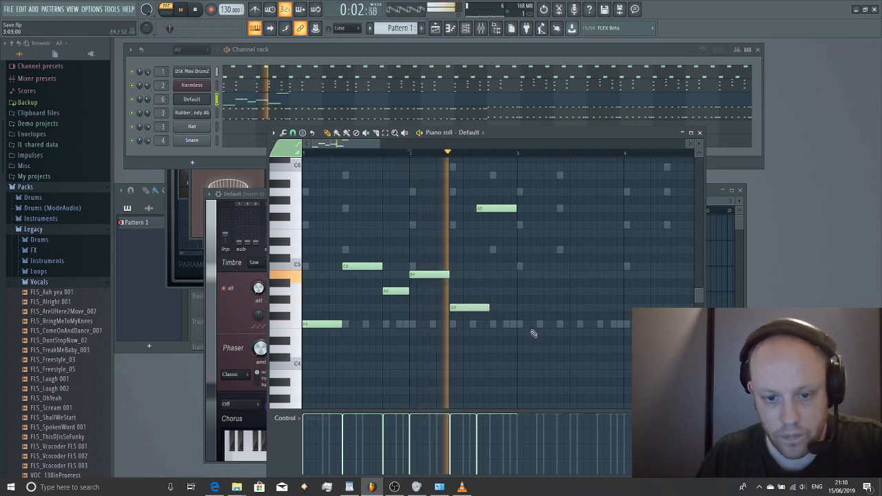
- Add an A5 note at bar 3, extend it to two bars and play the pattern
key("space")
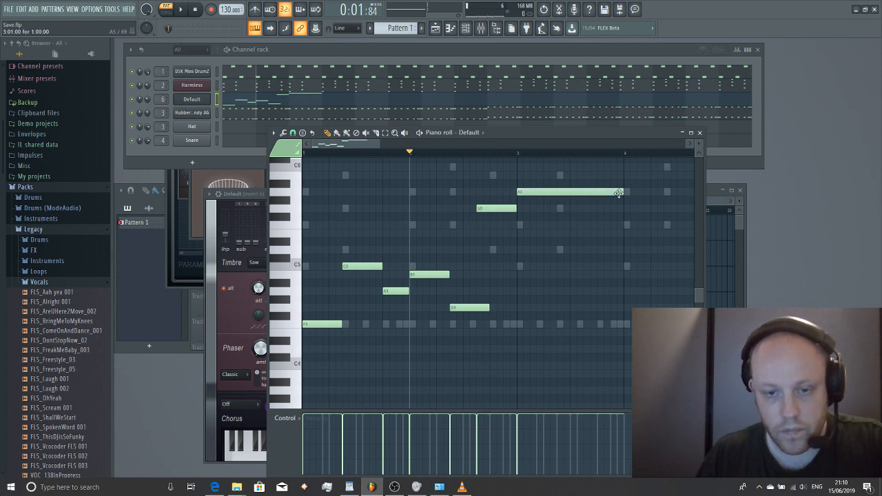
key("space")
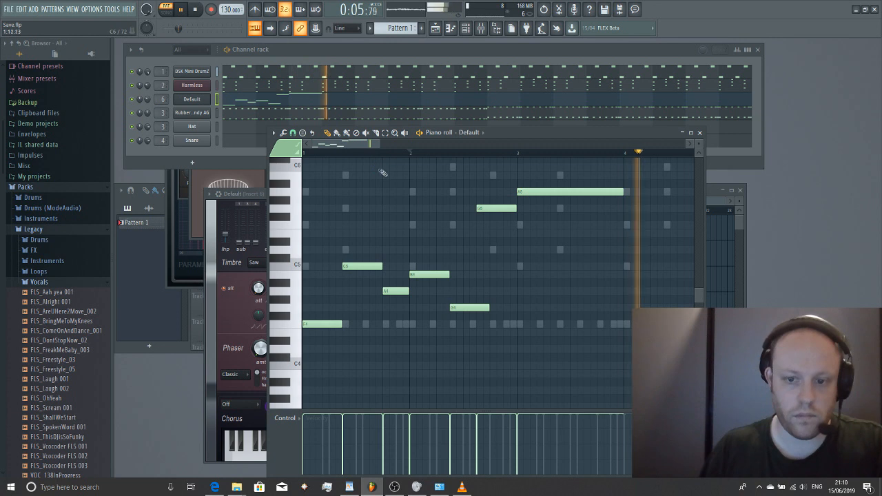
scroll(383, 172, "down", 3)
key("space")
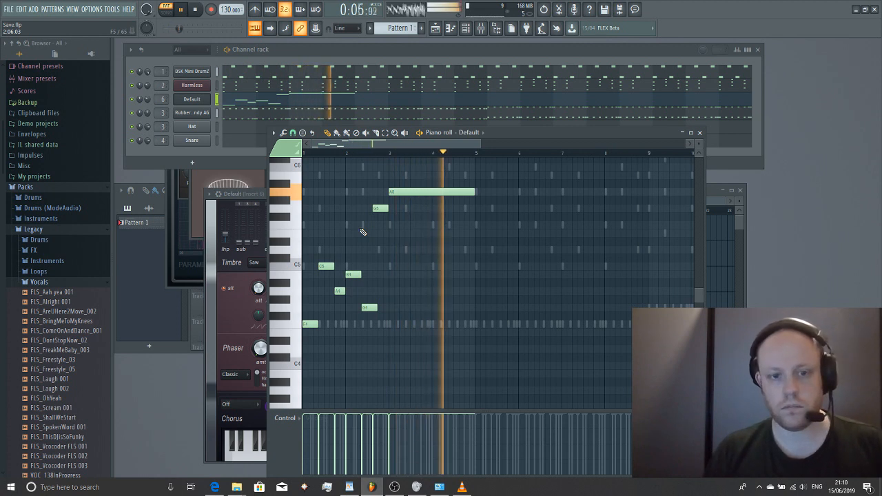
- Select the whole four-bar melody and duplicate it into bars 5 to 8
key("space")
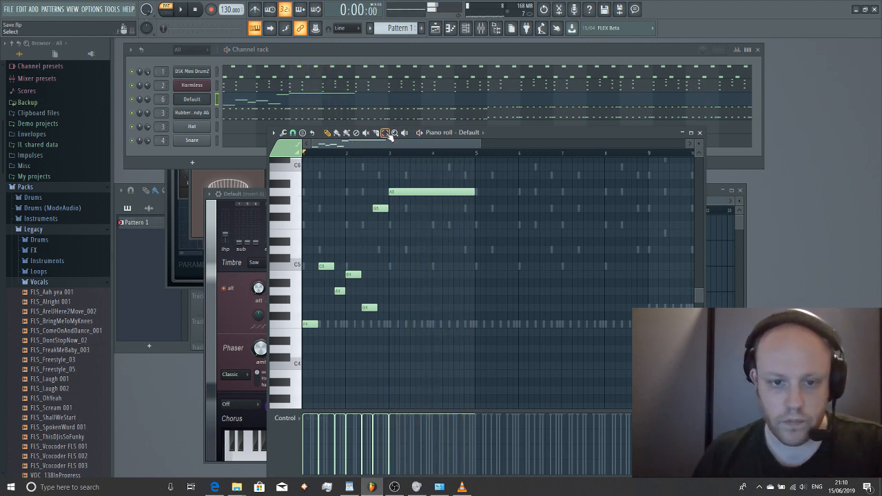
left_click_drag(515, 179, 303, 361)
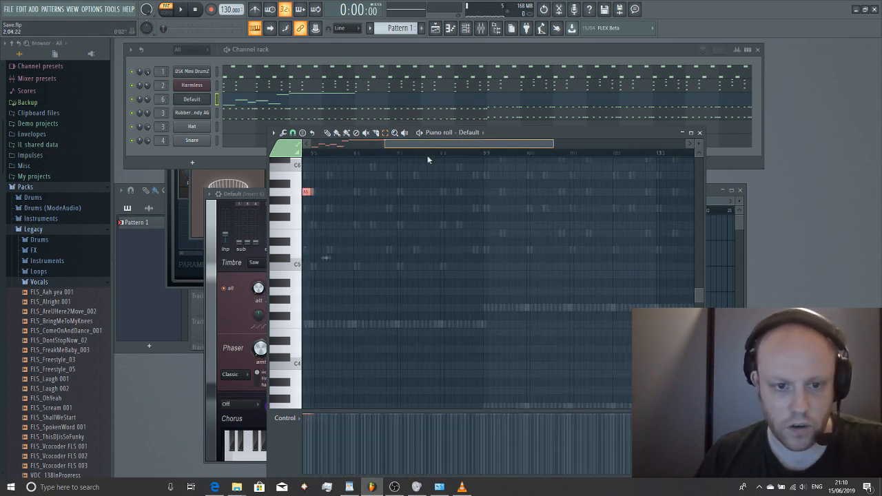
key("ctrl+b")
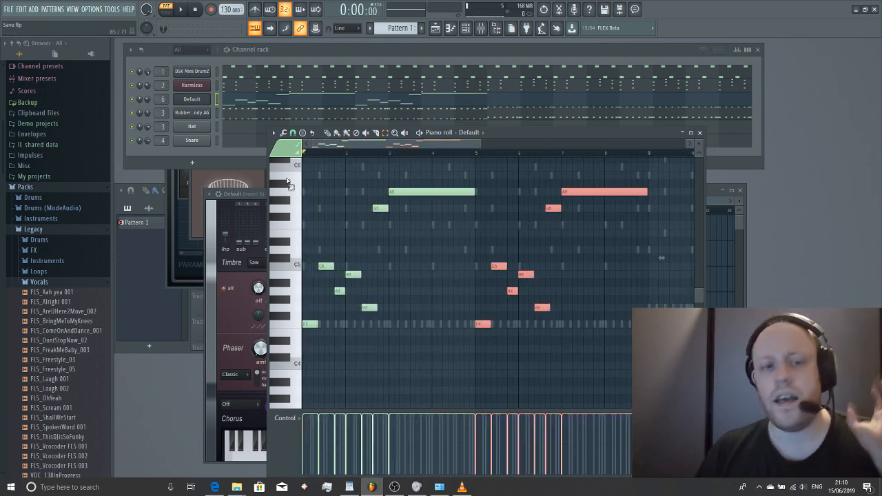
- Clone the Default channel and audition the copy
left_click(198, 103)
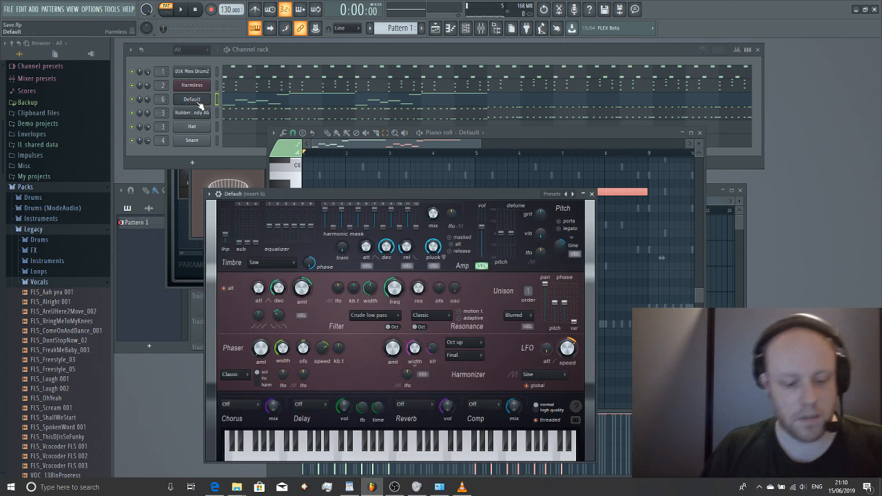
right_click(197, 101)
left_click(226, 179)
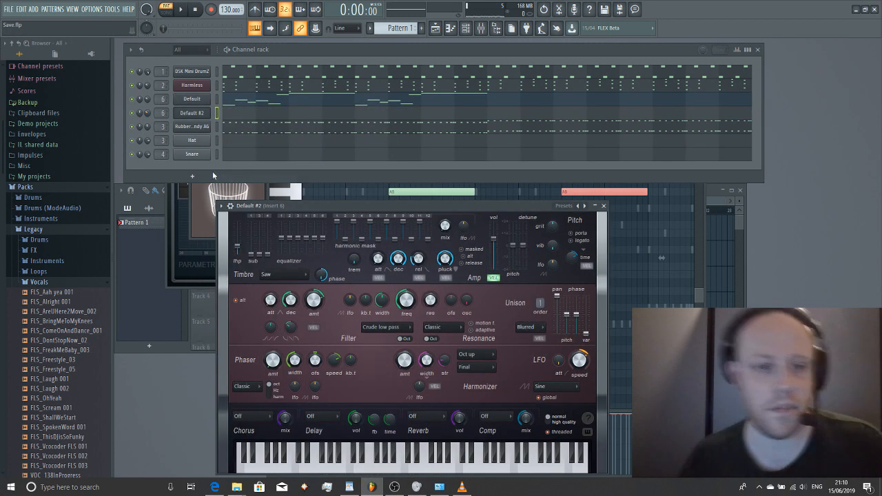
key("n")
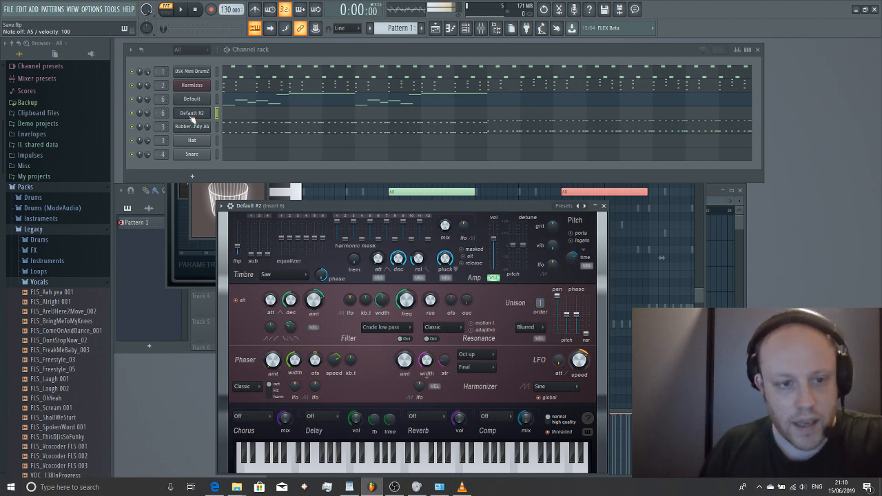
- Load the E-Piano A NUC preset on the cloned Default #2 channel
left_click(222, 206)
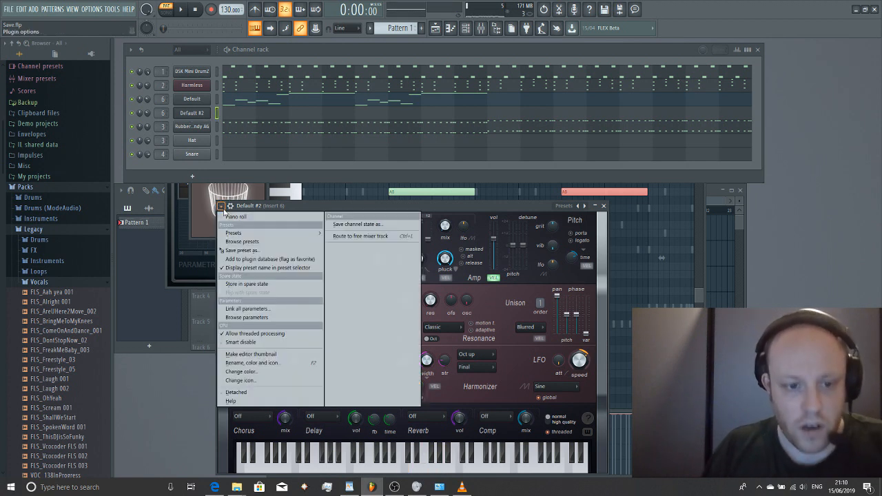
mouse_move(252, 234)
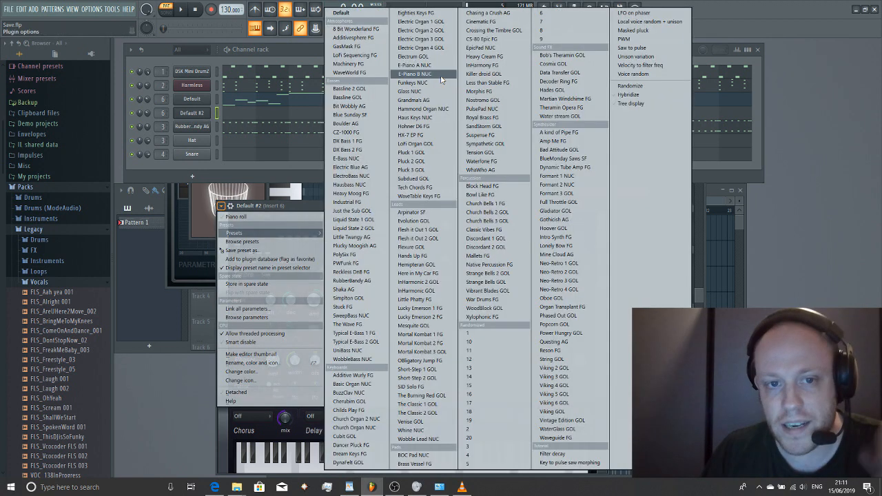
left_click(415, 65)
- Clone the Harmless channel and audition the copy with a few notes
right_click(188, 86)
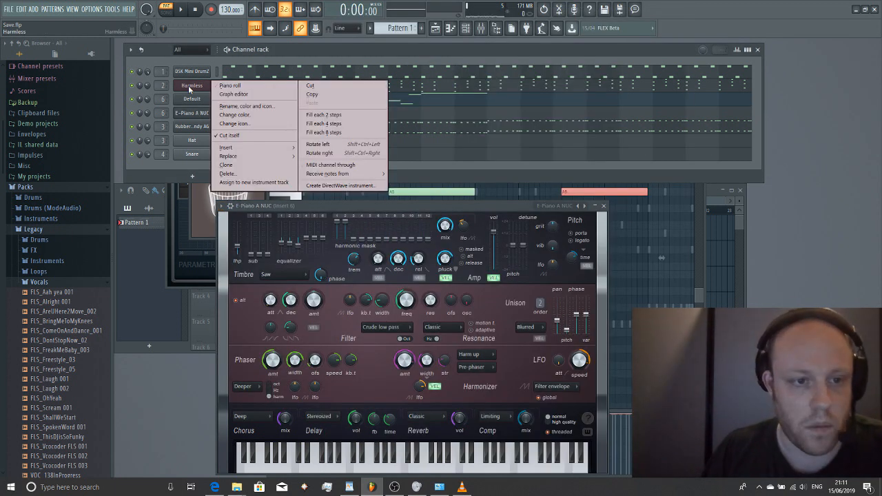
left_click(233, 164)
key("q")
key("r")
key("y")
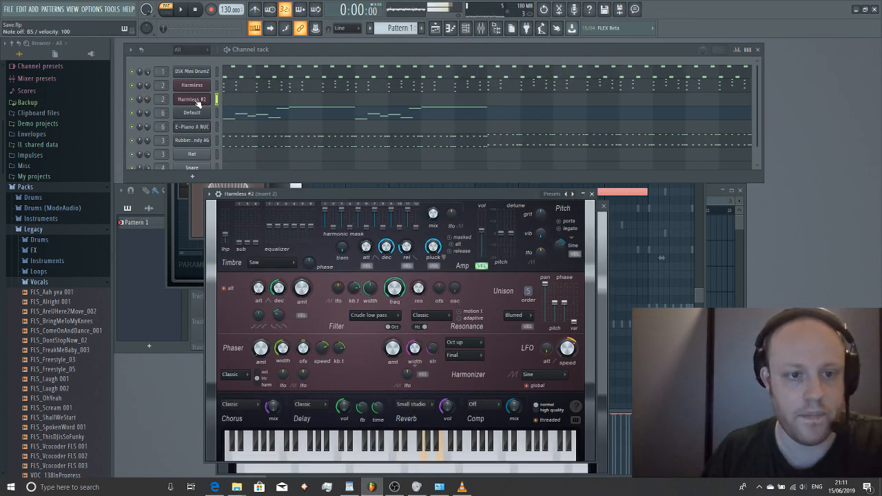
- Open the Harmless #2 channel's piano roll and play the pattern against its ghost notes
right_click(198, 102)
left_click(221, 102)
key("space")
key("space")
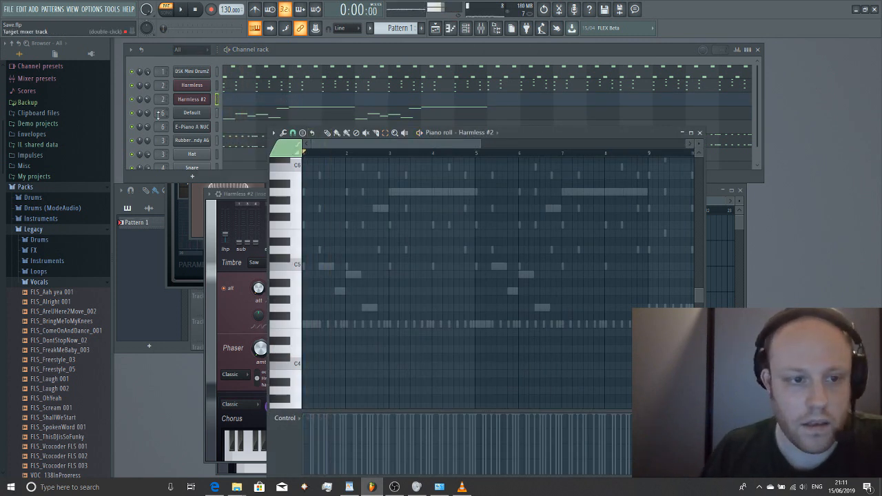
left_click(154, 112)
key("space")
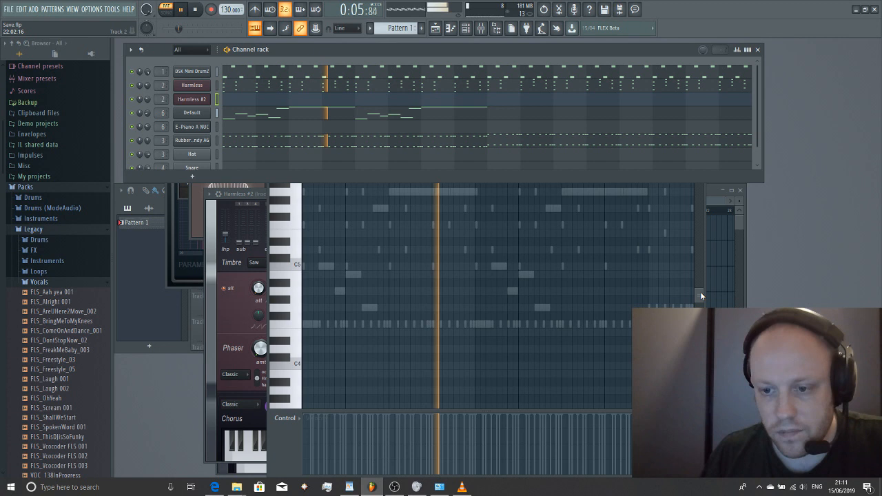
left_click_drag(701, 294, 698, 256)
key("space")
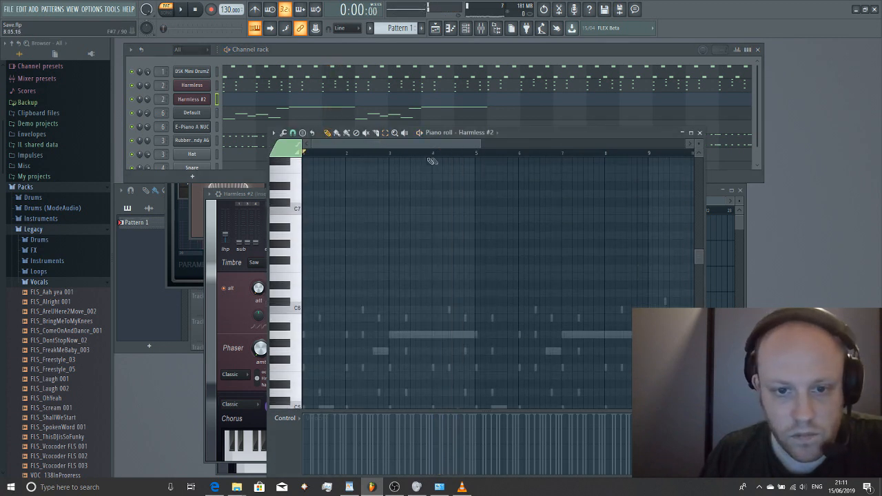
- Draw a one-step A5, F5 and C5 chord at the start of bar 3 and repeat it on the second step
scroll(406, 310, "up", 2)
left_click_drag(377, 300, 381, 320)
left_click_drag(507, 328, 375, 337)
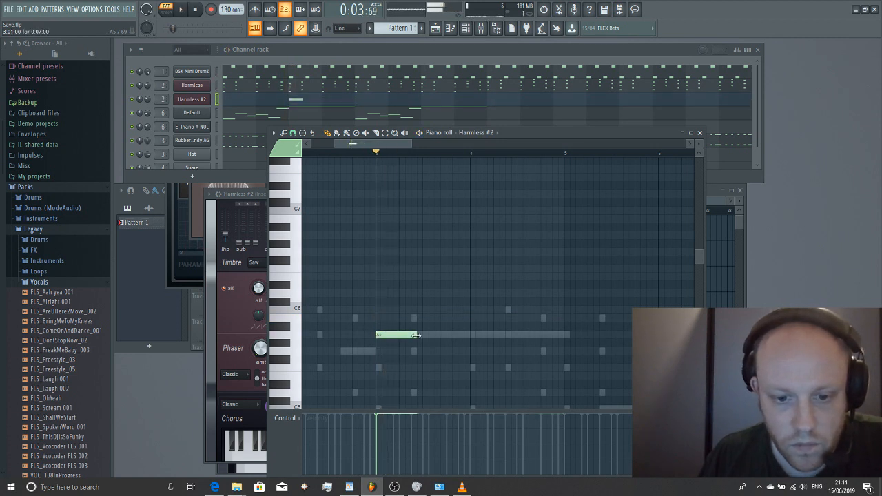
scroll(373, 310, "down", 4)
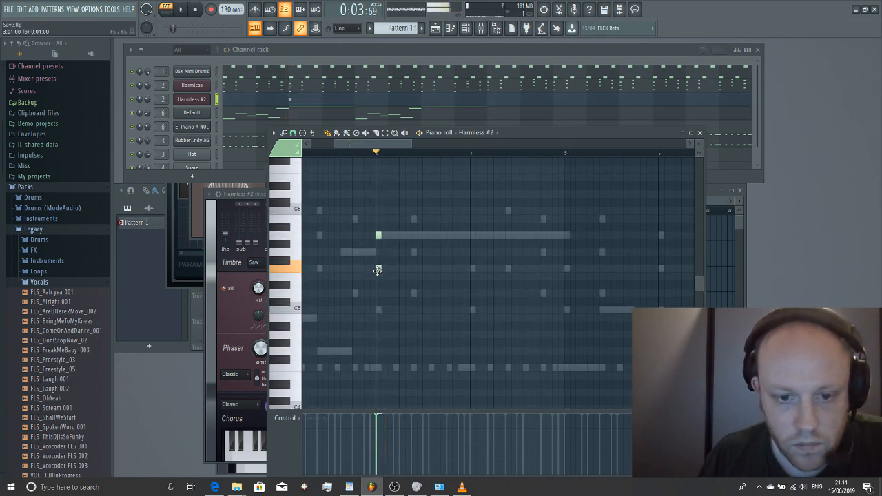
key("space")
scroll(384, 280, "up", 2)
left_click(396, 235)
left_click(398, 309)
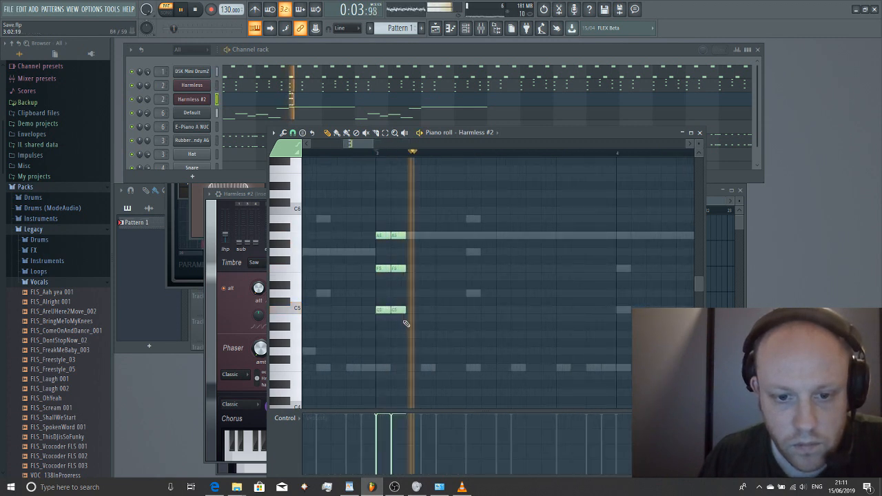
- Add a one-step chord of B5, G5 and D5 on step 7 of bar 3
left_click(472, 218)
left_click(473, 251)
left_click(469, 294)
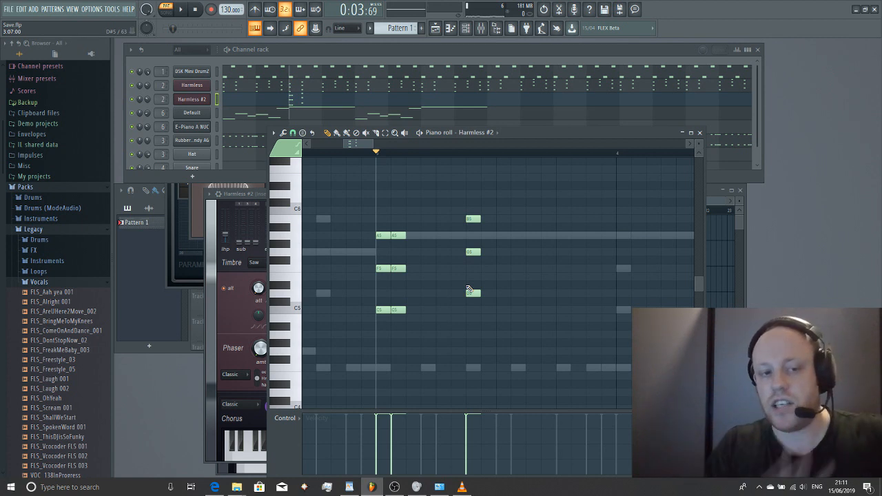
- Route the Harmless #2 channel to mixer track 4 and play the new chords
left_click(162, 99)
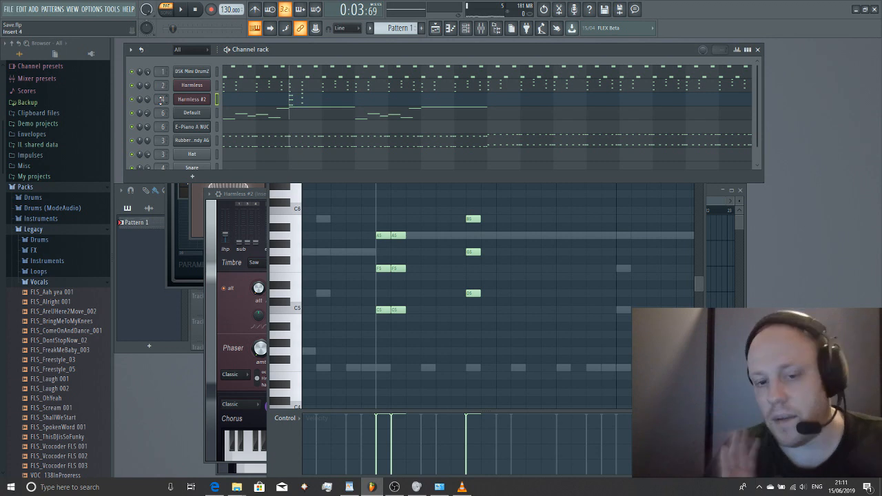
left_click(699, 284)
key("space")
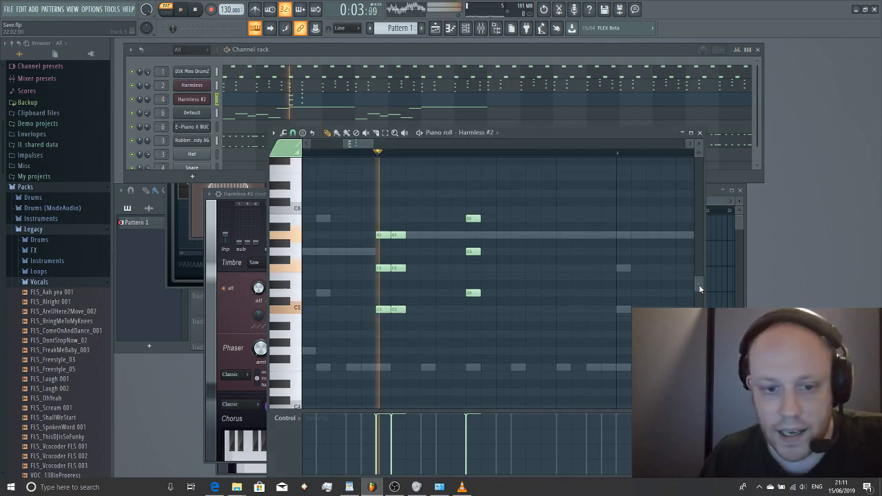
key("space")
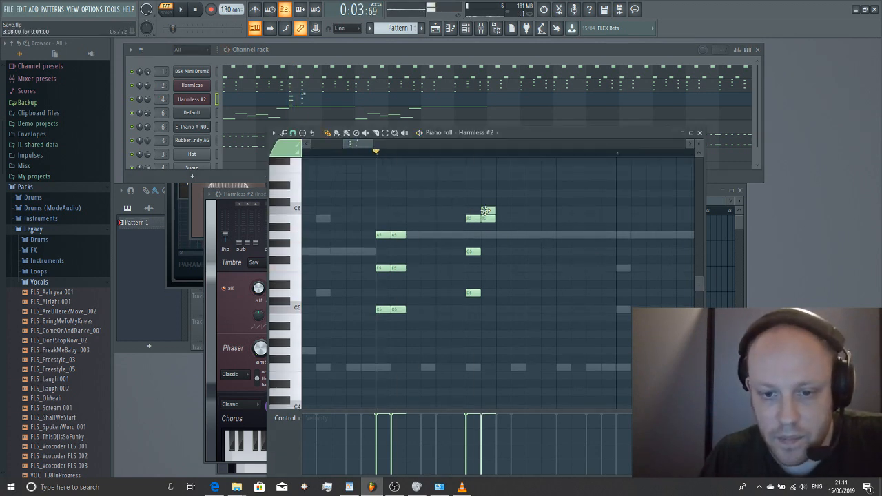
- Repeat the B5, G5 and D5 chord on step 8 of bar 3 and play the result
left_click(489, 293)
key("space")
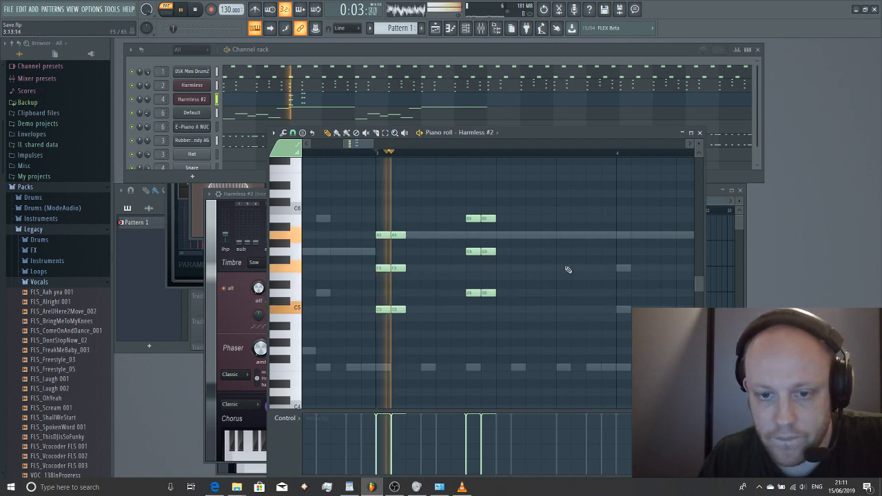
key("space")
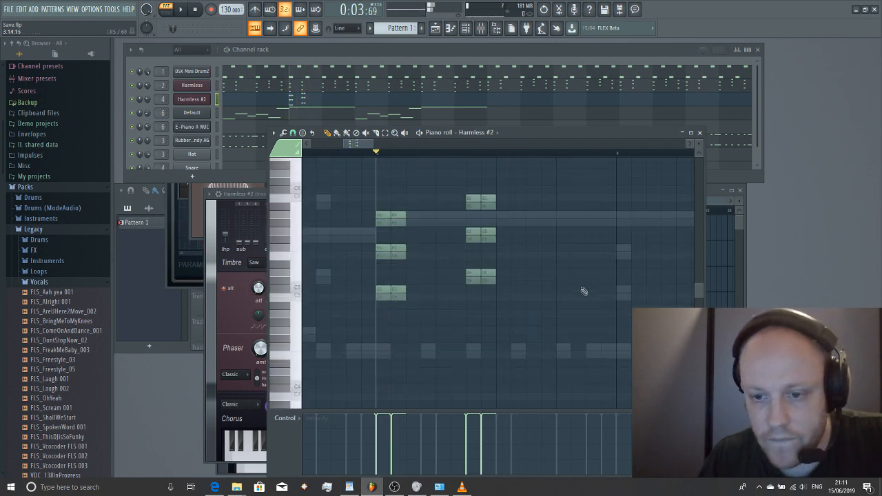
- Add an F5, C5 and F4 chord at the start of bar 4 and play the pattern
scroll(571, 316, "down", 3)
left_click(623, 219)
left_click(623, 260)
left_click(623, 318)
key("space")
left_click(691, 144)
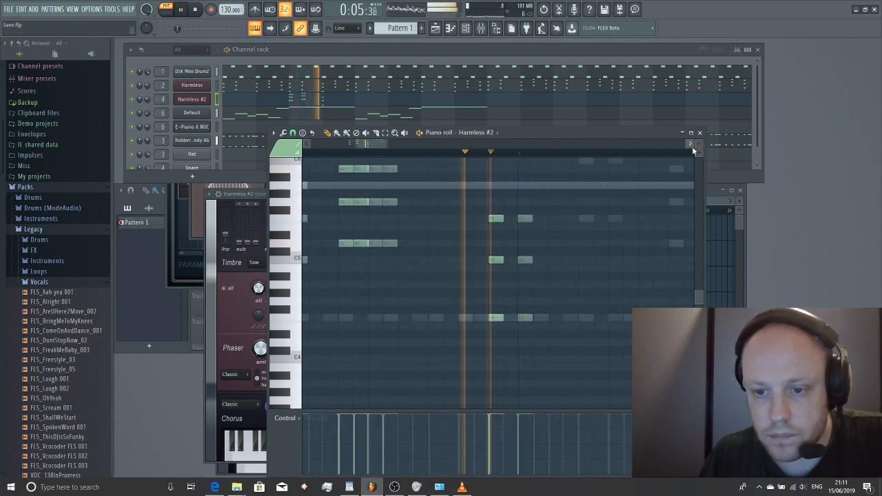
key("space")
- Add a C6, F5 and F4 chord on step 7 of bar 4 and double both bar 4 chords on the following step
left_click(373, 219)
left_click_drag(371, 220, 380, 221)
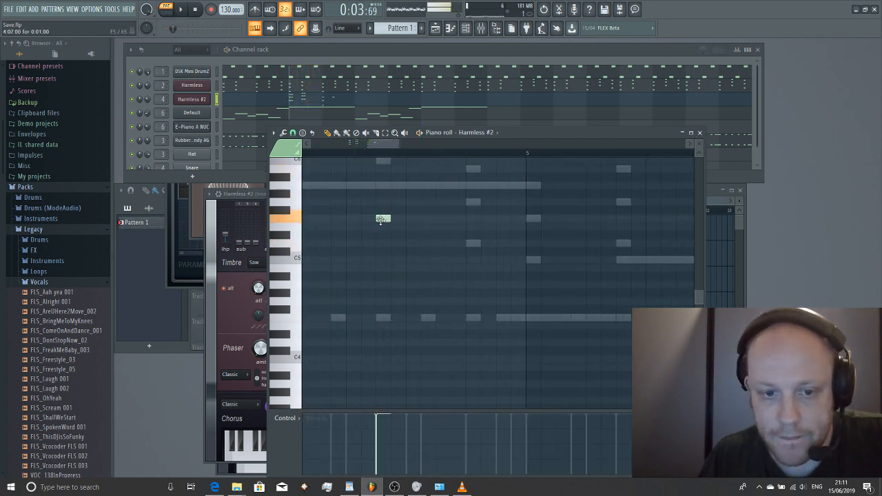
scroll(380, 196, "up", 3)
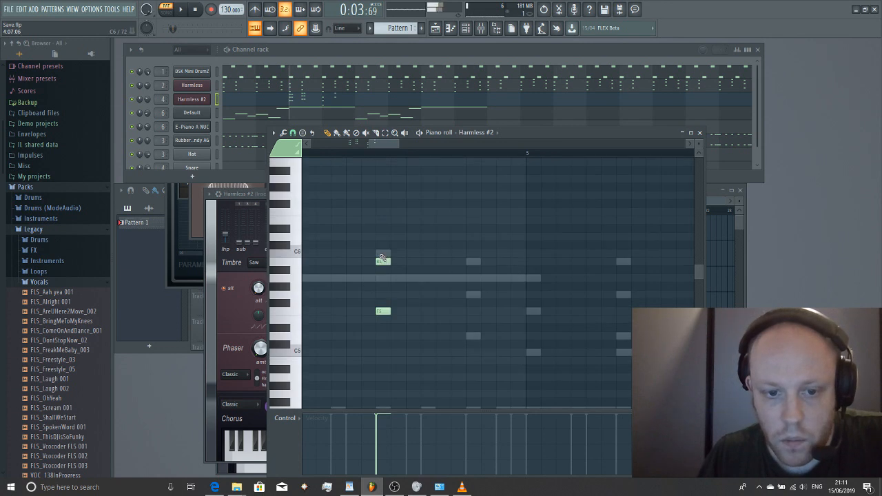
scroll(386, 276, "down", 4)
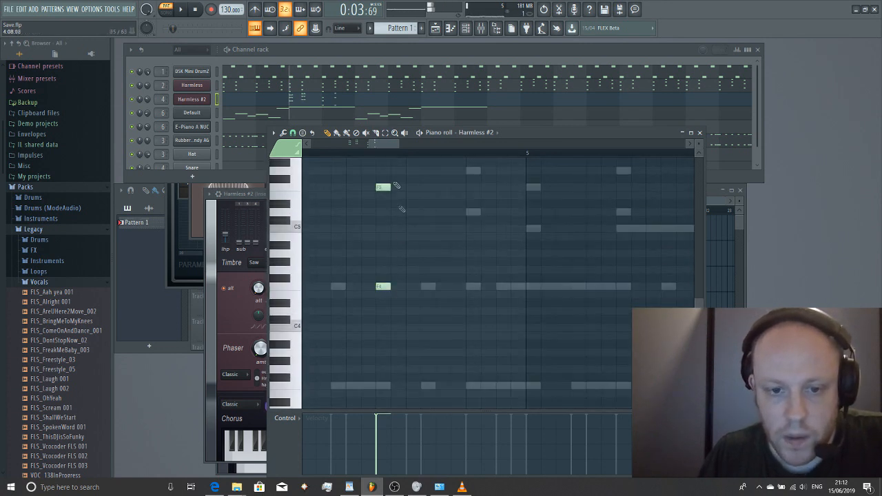
left_click_drag(380, 144, 372, 144)
scroll(435, 218, "up", 3)
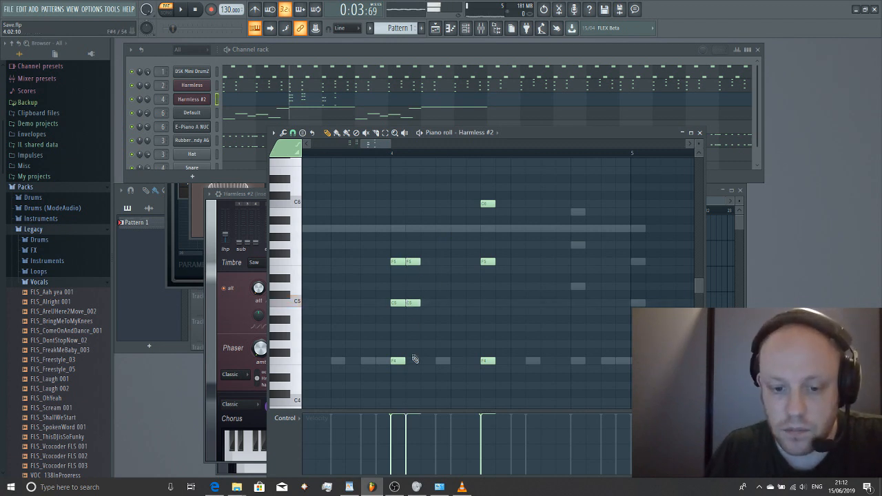
left_click(502, 361)
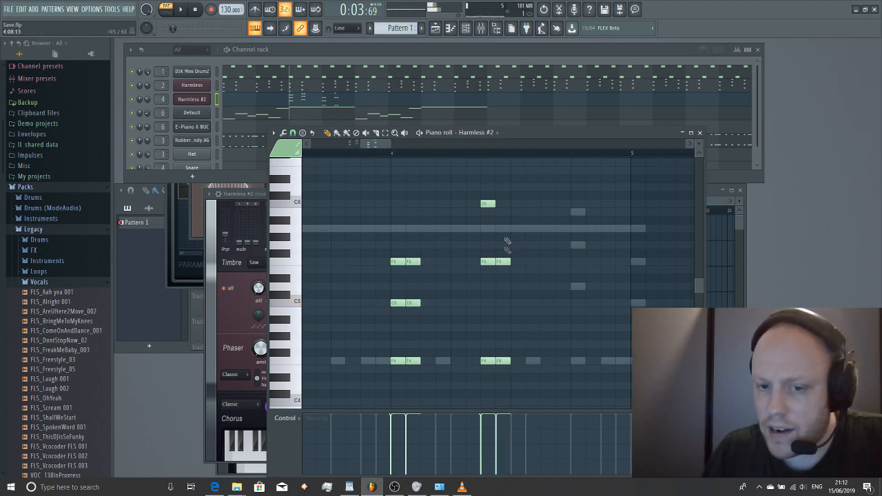
- Add a chord of B5, G5, D5 and G4 on step 13 of bar 4
left_click(576, 211)
left_click(575, 244)
left_click(577, 286)
left_click_drag(575, 361, 578, 343)
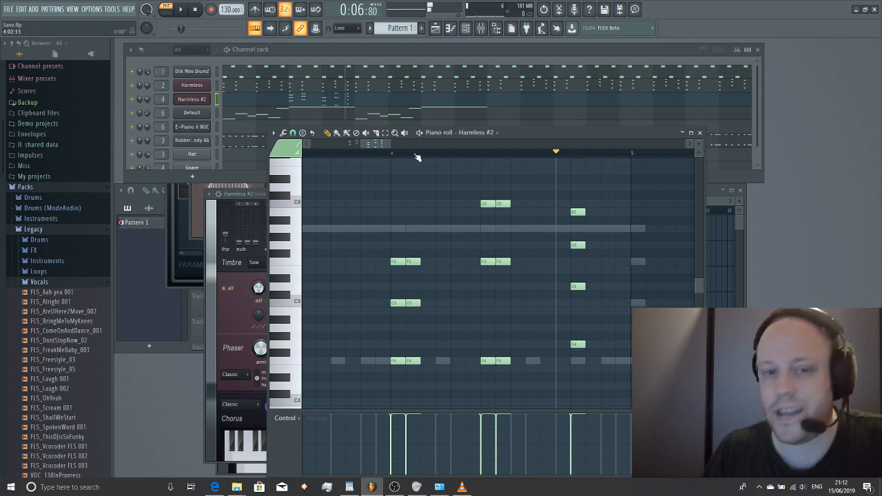
- Review the bar 3 and 4 chords and play from the last chord of bar 4
left_click_drag(377, 145, 370, 147)
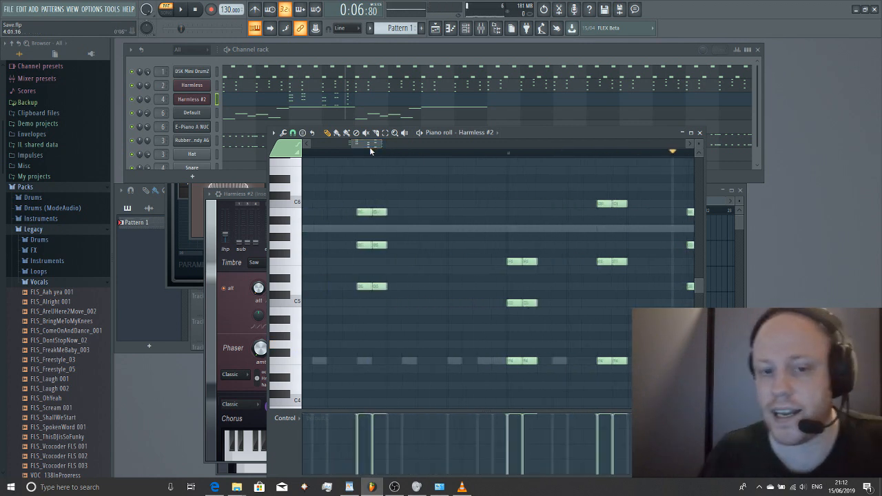
scroll(375, 149, "down", 3)
scroll(395, 202, "down", 2)
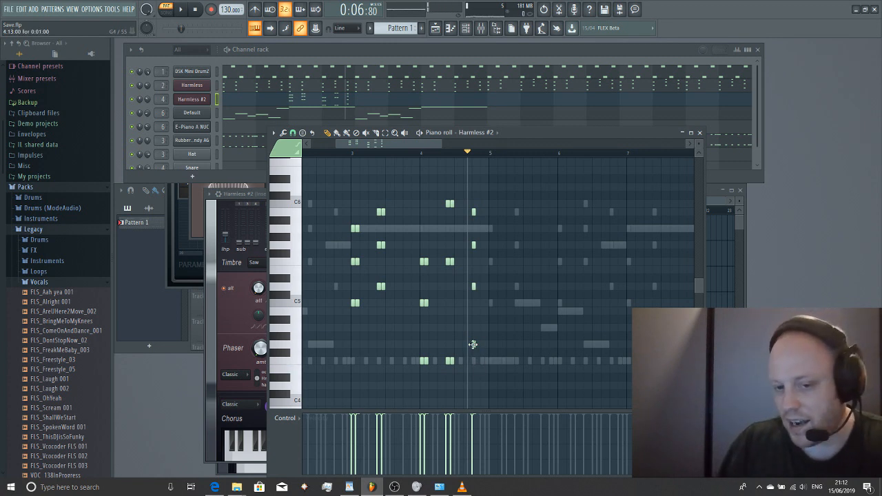
left_click_drag(344, 146, 331, 149)
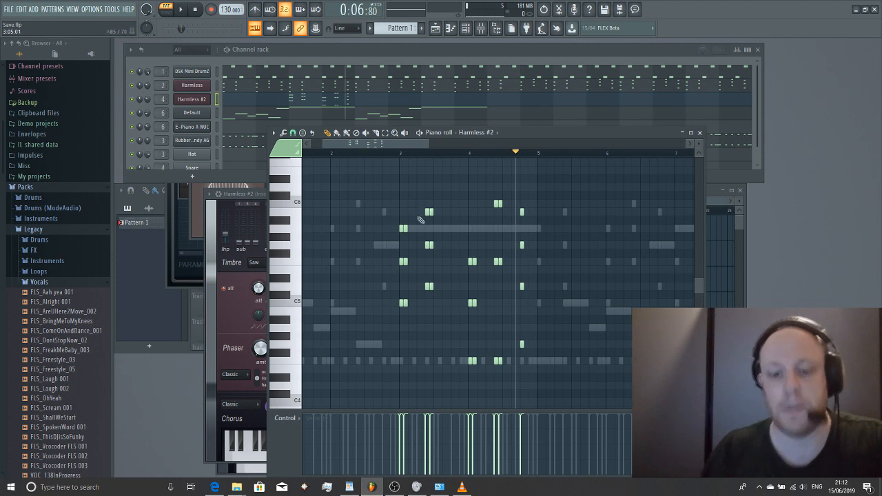
left_click(401, 154)
left_click(523, 156)
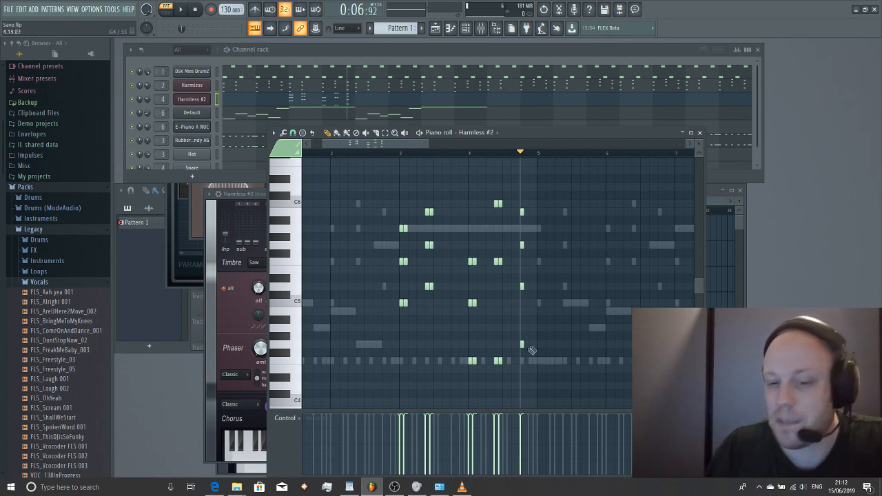
key("space")
key("space")
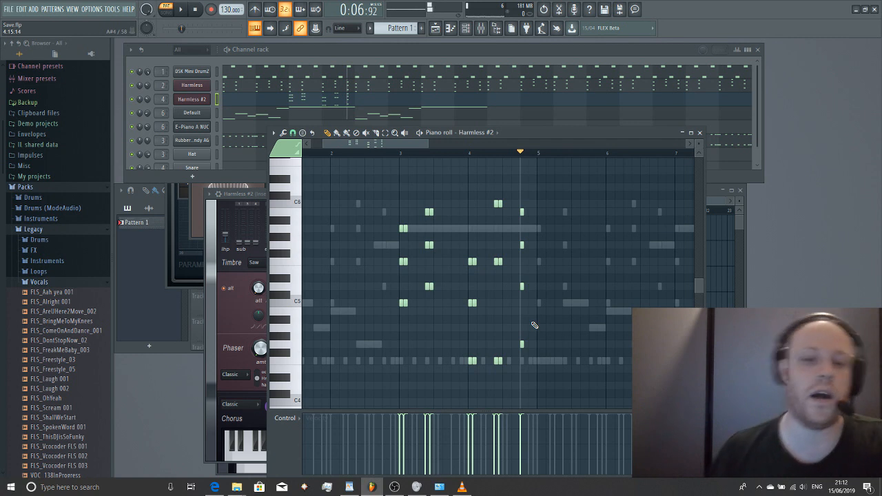
- Return the playhead to bar 3 and load Fruity Limiter in slot 10 of mixer Insert 4
left_click(401, 155)
left_click(194, 99)
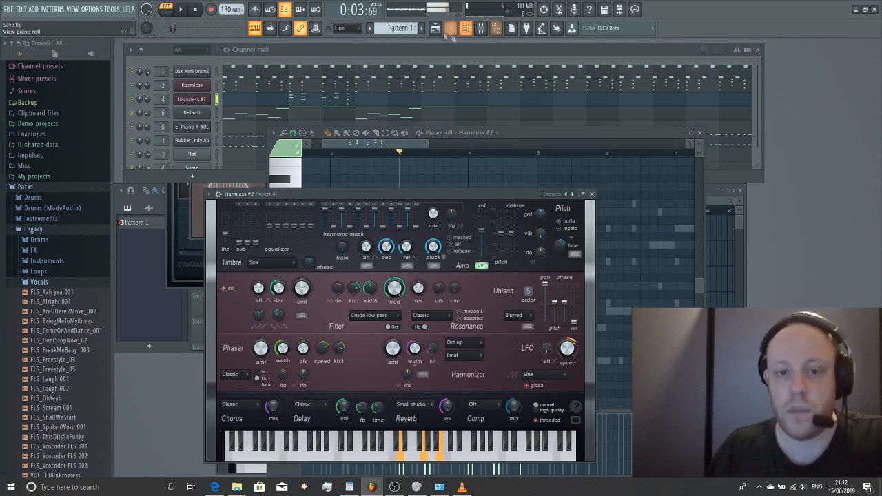
left_click(481, 31)
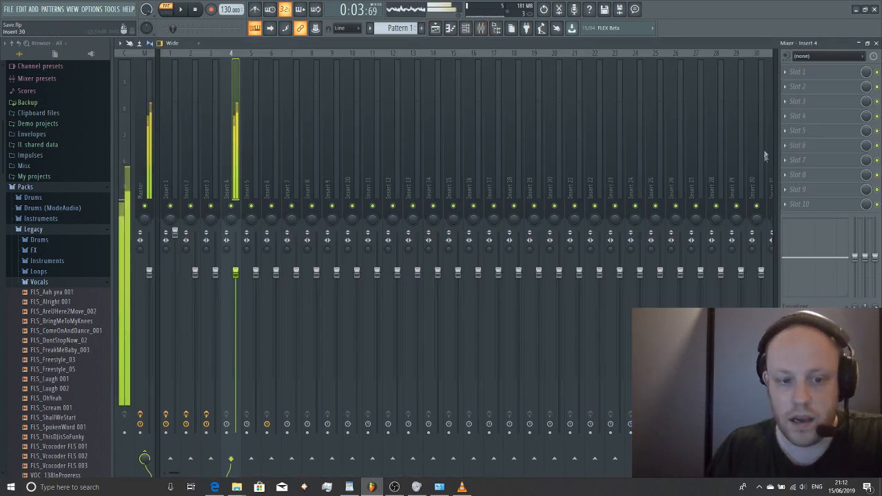
left_click(786, 205)
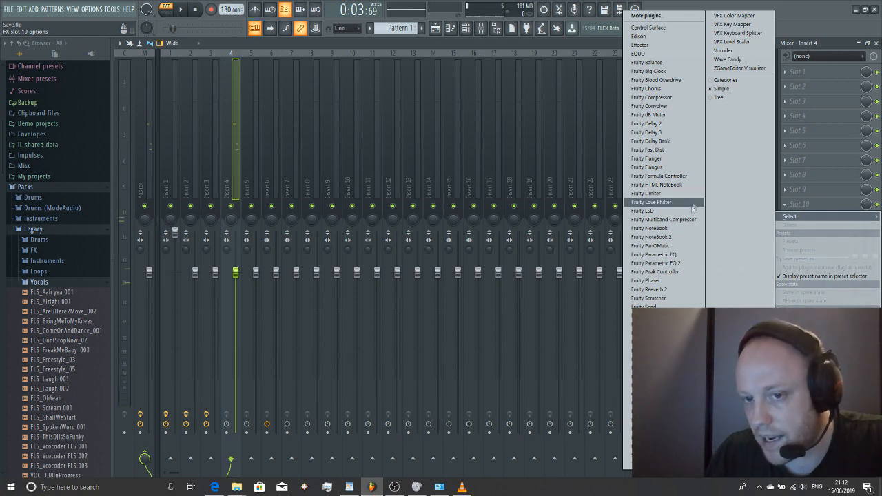
left_click(647, 193)
- Try Wave Candy in slot 1 of Insert 4, move its display aside and close its editor
left_click(797, 71)
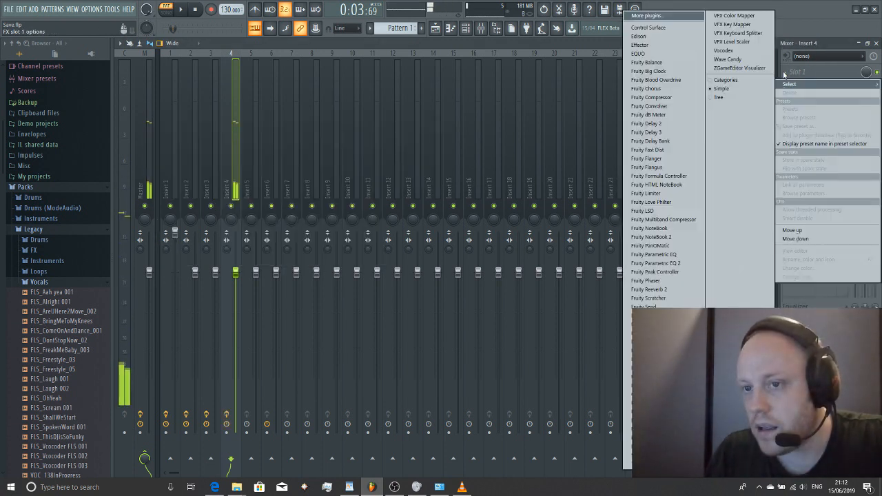
left_click(727, 60)
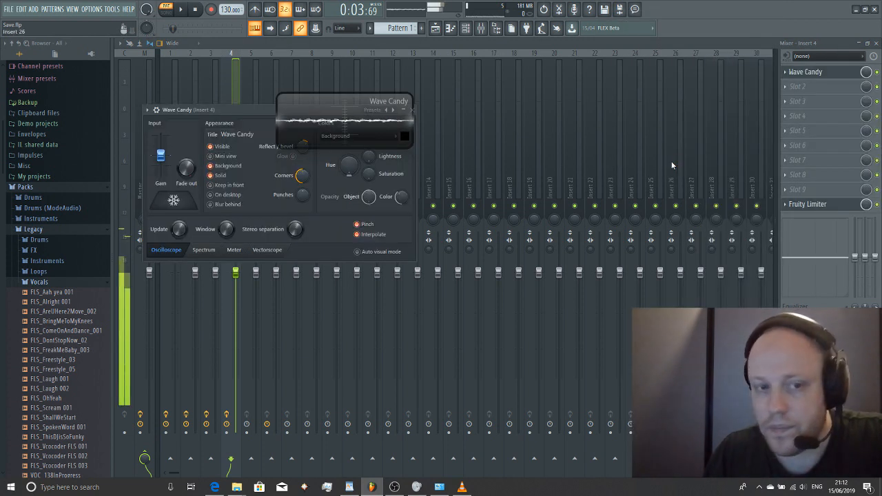
left_click_drag(405, 113, 716, 167)
left_click(412, 110)
- Replace Wave Candy in slot 1 with Fruity Flanger, set to about 0.05 ms delay, 3.63 ms depth and 0.49 Hz rate
left_click(790, 76)
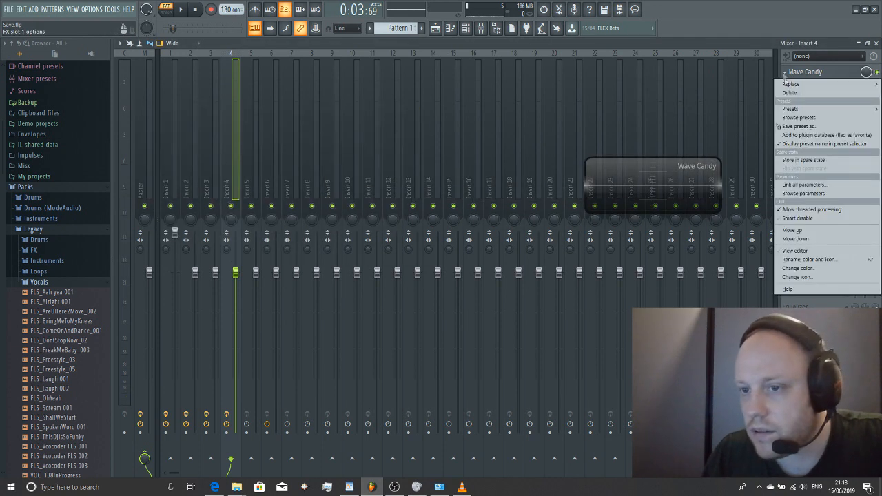
mouse_move(792, 84)
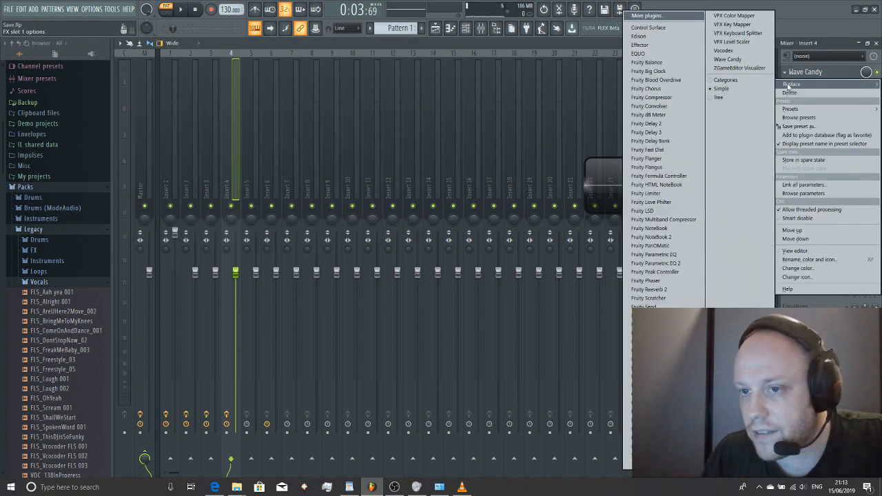
left_click(661, 158)
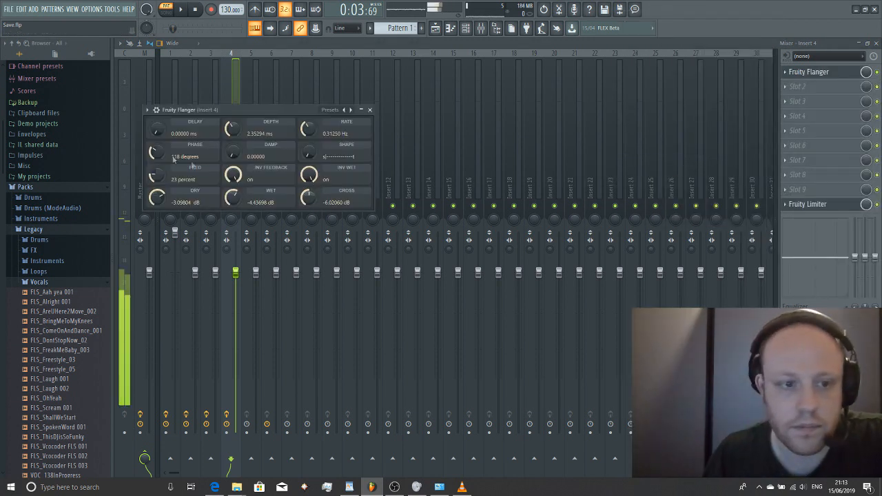
left_click_drag(158, 133, 157, 143)
left_click_drag(231, 129, 234, 137)
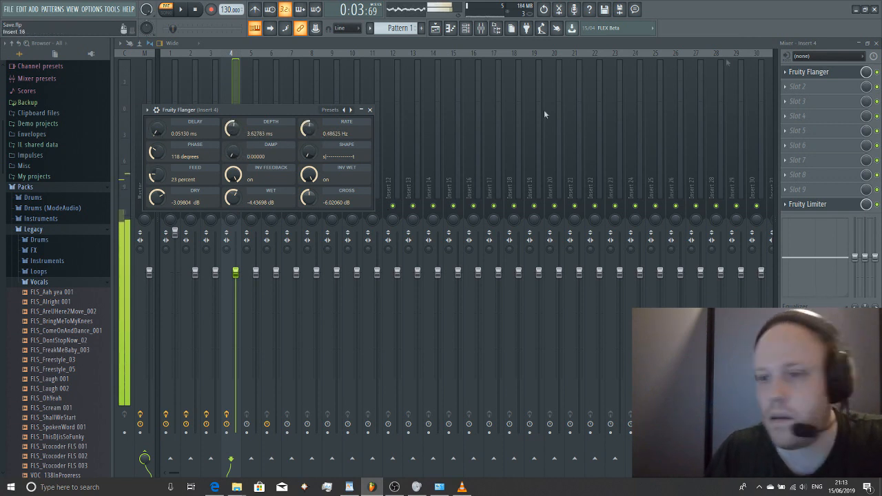
- Load Fruity PanOMatic in slot 2 and Fruity Delay 2 in slot 3 of Insert 4, turning the delay's mix level down
left_click(785, 88)
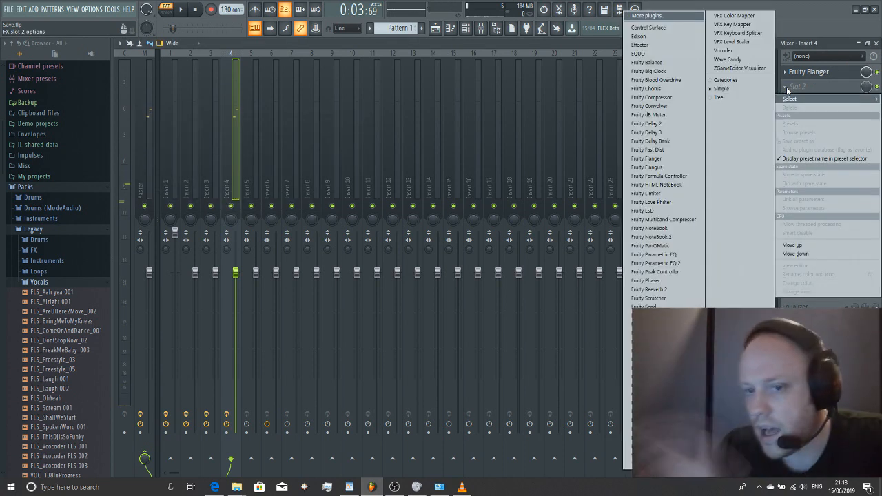
left_click(679, 251)
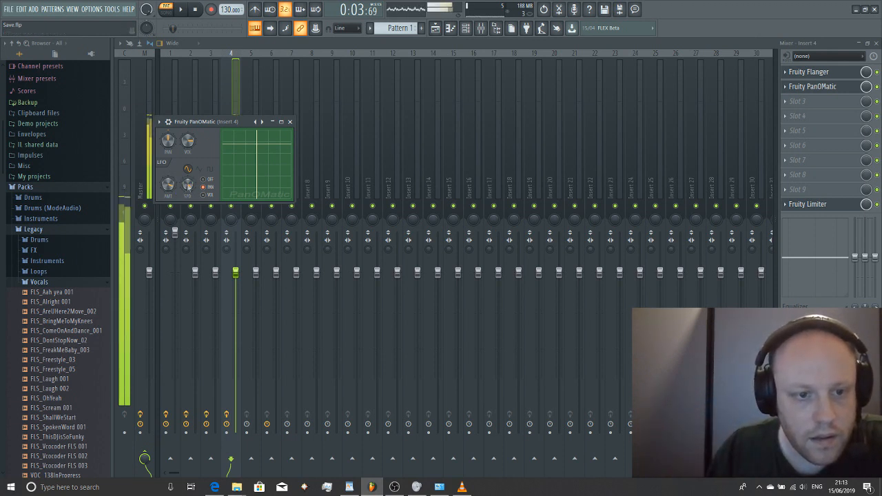
left_click(803, 102)
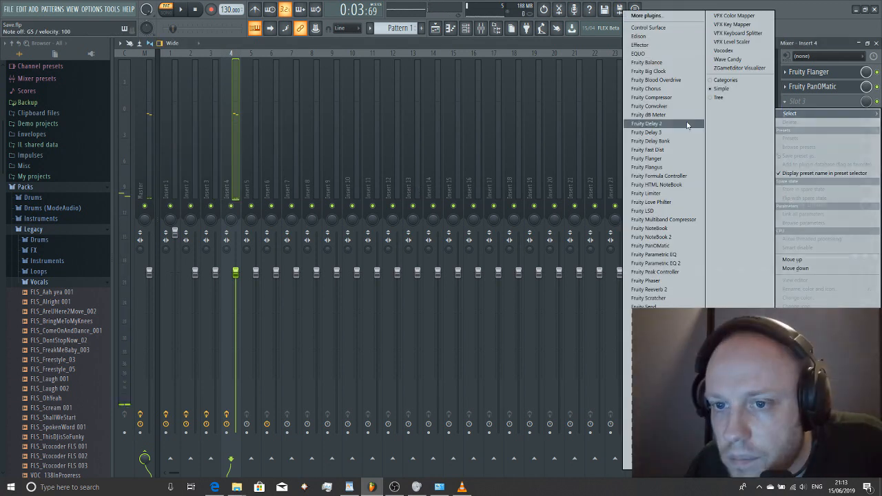
left_click(687, 124)
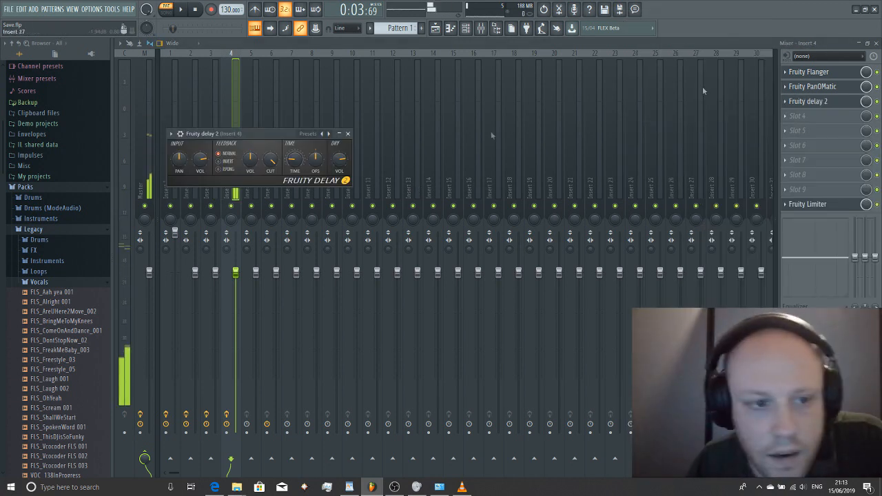
left_click_drag(866, 102, 866, 104)
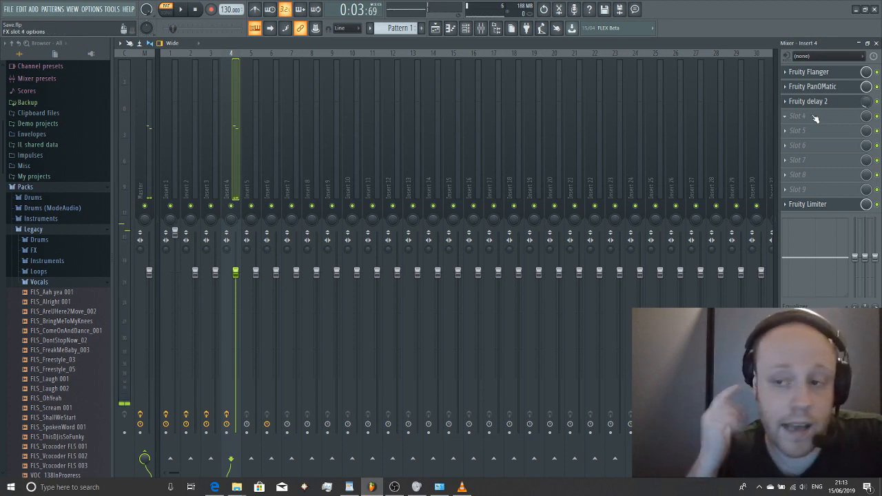
key("space")
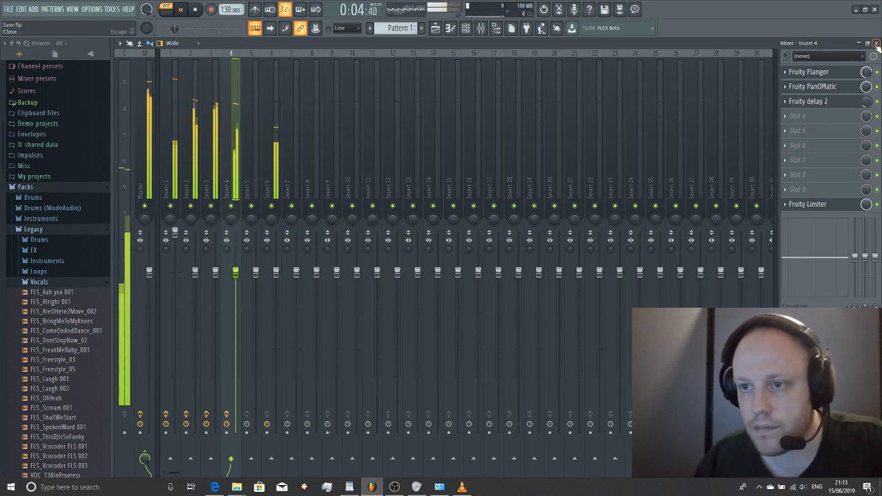
left_click(876, 43)
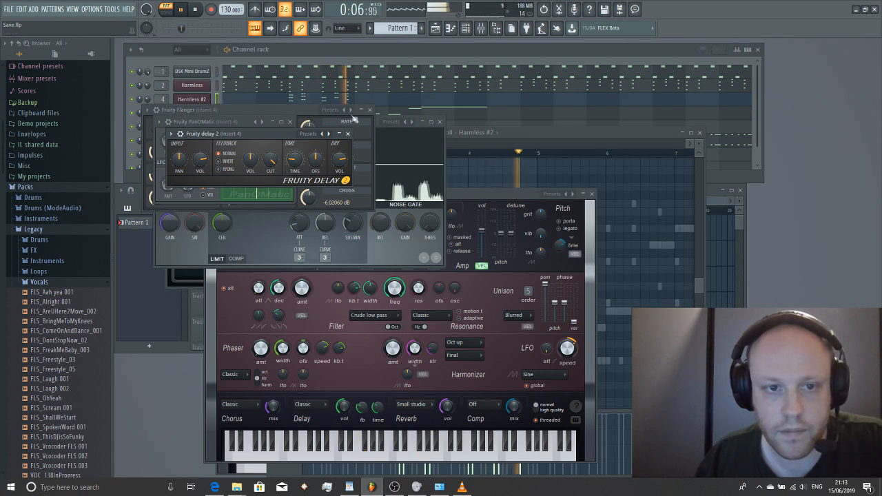
- Set the Harmless #2 channel volume to about 20% and check its level by playing from bar 3
key("space")
left_click_drag(148, 99, 147, 98)
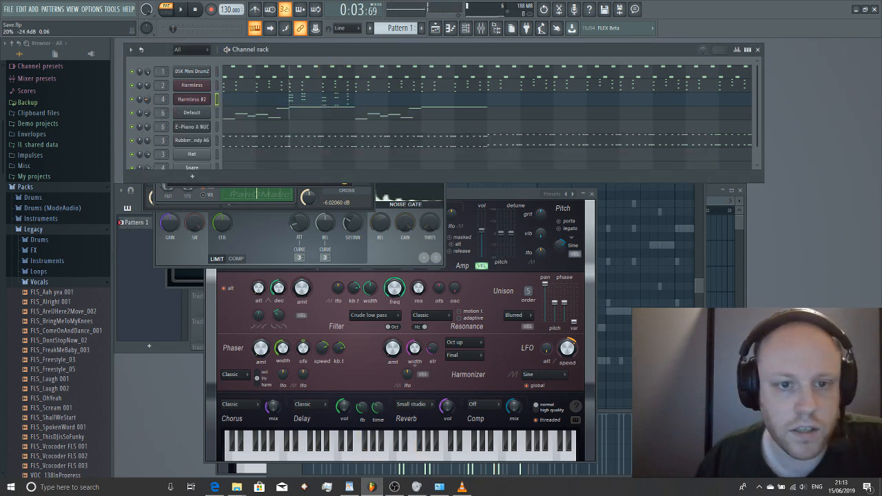
key("space")
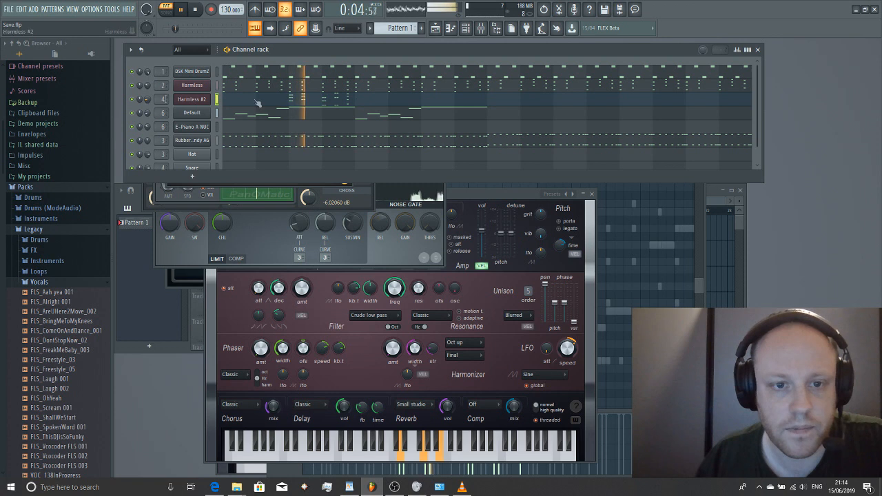
key("space")
- Repeat the last Harmless #2 chord of bar 4 (G4, D5, G5, B5) on every step up to the end of the bar
left_click(355, 102)
scroll(501, 166, "up", 1)
left_click_drag(501, 166, 355, 186)
left_click_drag(384, 143, 354, 146)
left_click(428, 154)
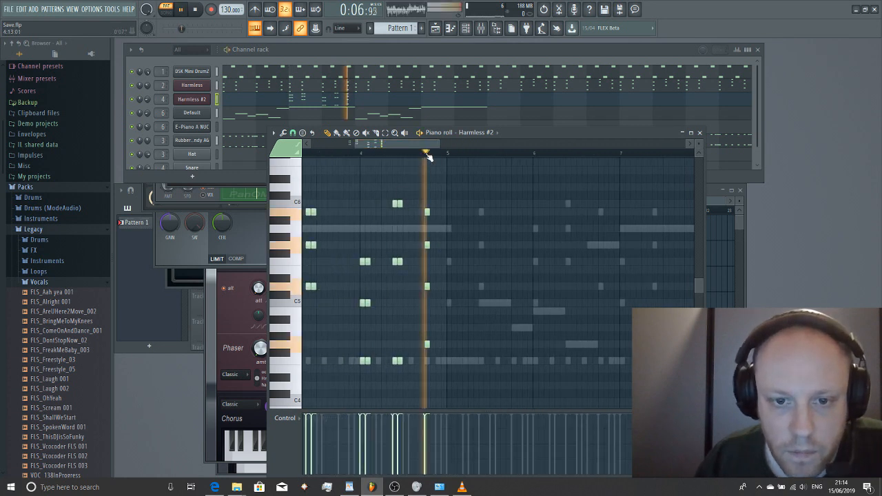
scroll(436, 211, "up", 2)
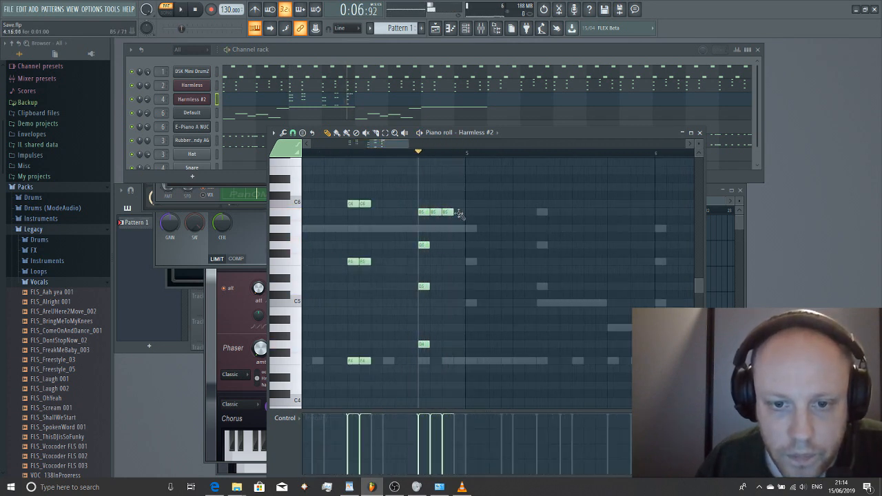
left_click(434, 246)
left_click(445, 246)
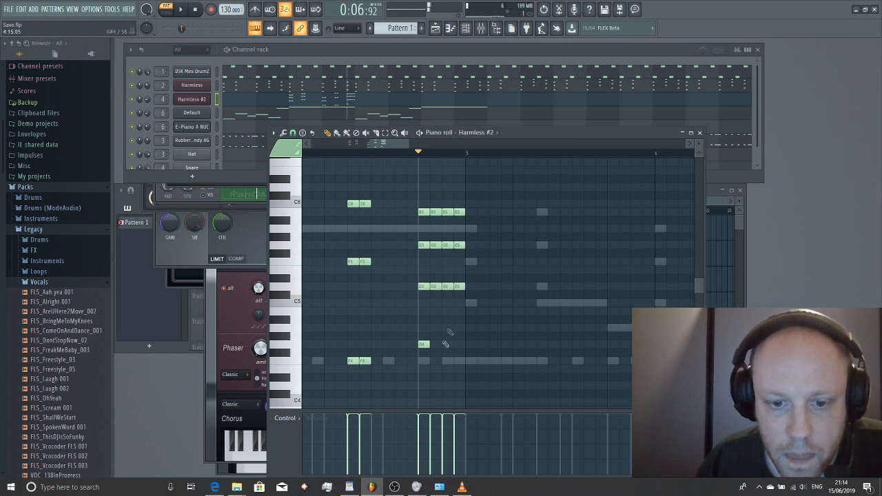
- Add a rising run above the repeated chord: D6 on step 14, G6 on step 15, and D6, G6 and D7 on step 16
scroll(455, 330, "up", 3)
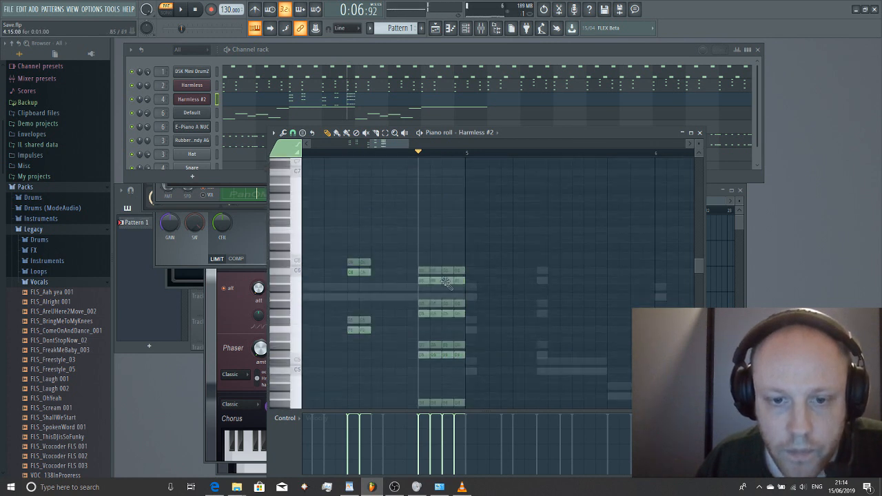
left_click(435, 261)
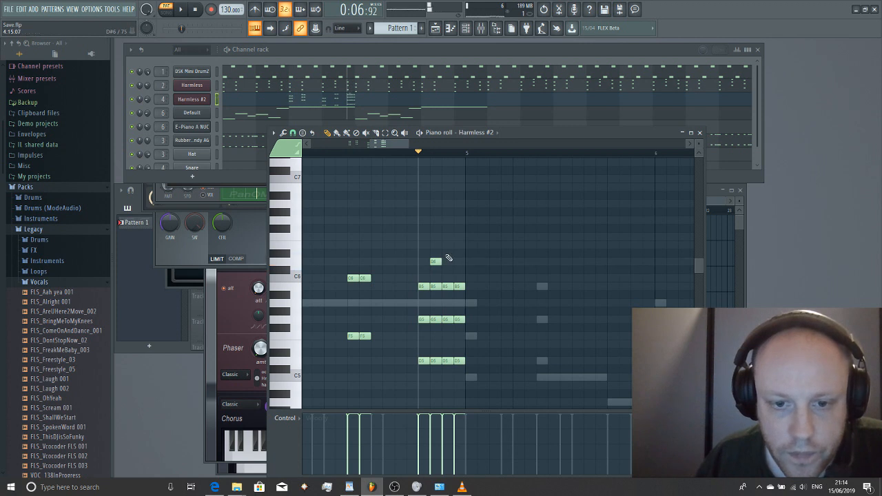
left_click_drag(448, 225, 448, 212)
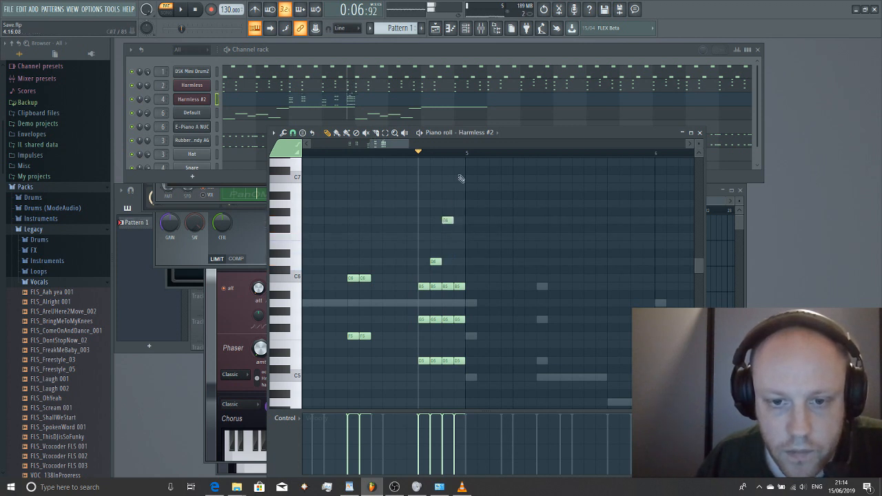
left_click_drag(458, 172, 459, 162)
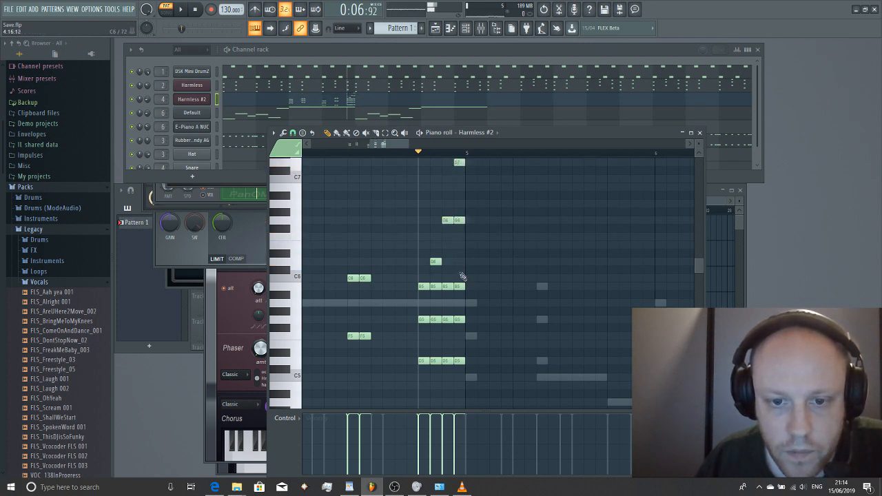
left_click(458, 261)
key("space")
key("space")
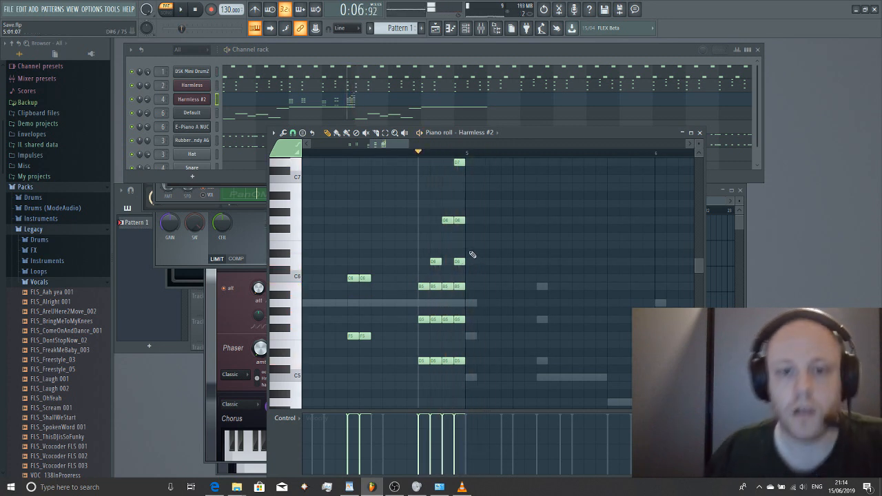
- Add B6 to the final step of bar 4 and play the finished run
left_click(458, 188)
key("space")
key("space")
key("space")
key("space")
scroll(463, 172, "down", 3)
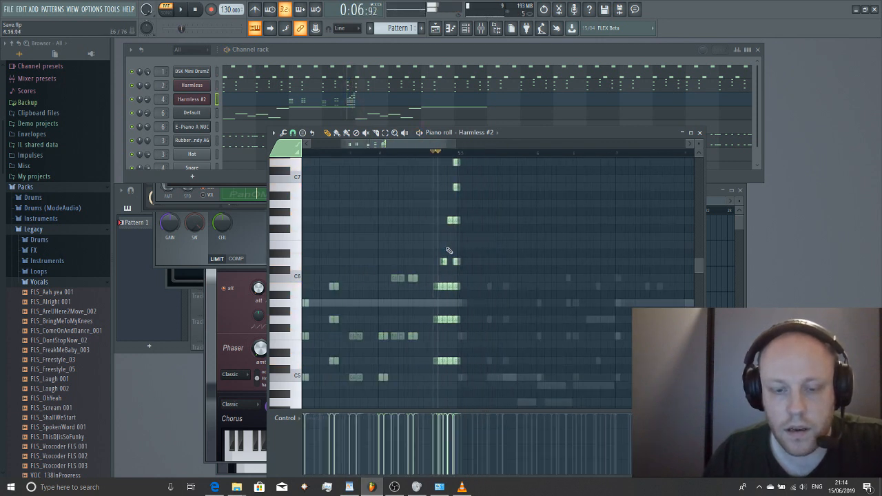
- Set the Harmless #2 channel volume to about -16.3 dB and play the end of bar 4
left_click(151, 102)
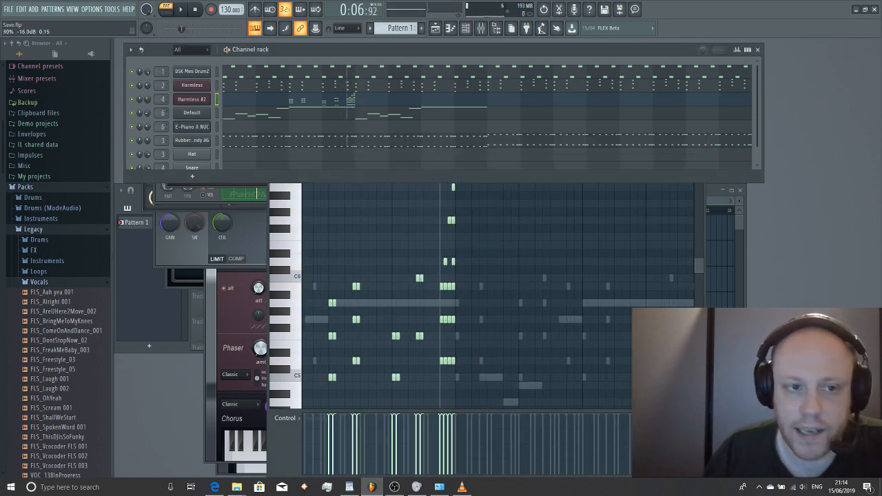
key("space")
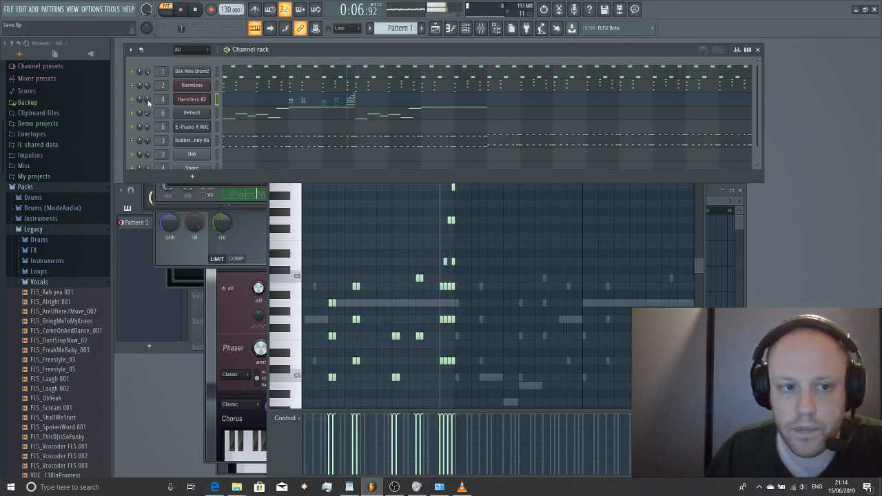
key("space")
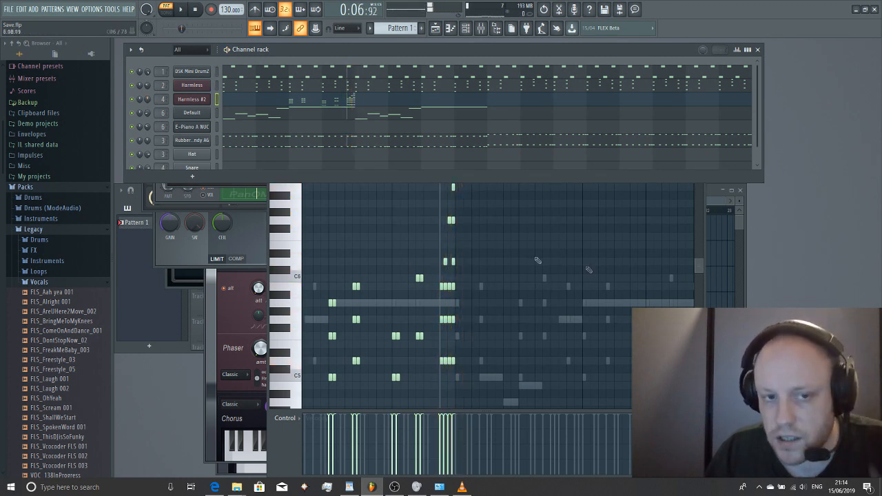
- Select all Harmless #2 notes in bars 3 and 4 and duplicate them into bars 7 and 8
left_click(698, 268)
scroll(427, 242, "down", 4)
left_click(385, 135)
scroll(451, 289, "down", 4)
left_click_drag(459, 325, 303, 151)
scroll(413, 241, "down", 1)
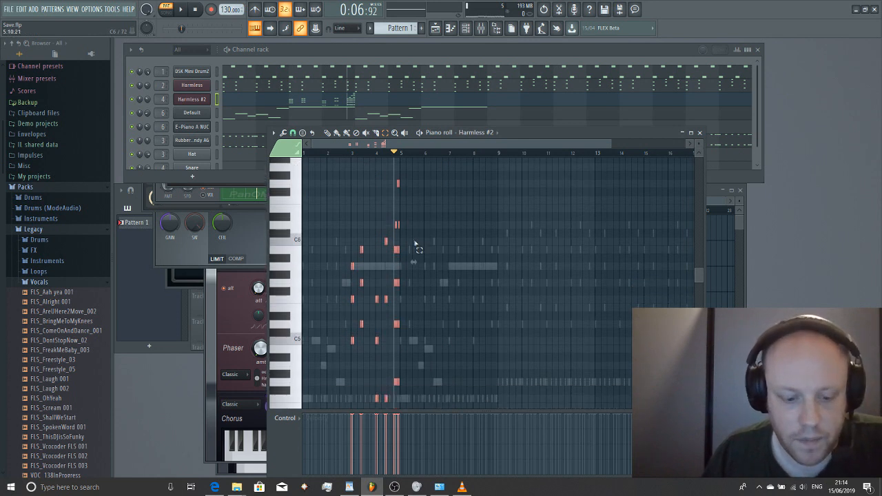
scroll(419, 239, "down", 3)
left_click_drag(362, 145, 286, 169)
key("ctrl+b")
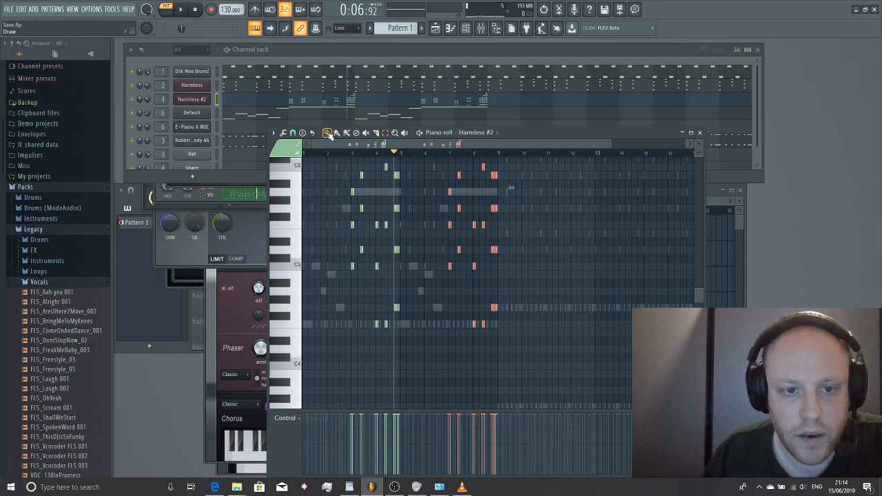
- Play from the end of bar 4 into bar 9, adjusting the Harmless #2 channel volume during playback
key("space")
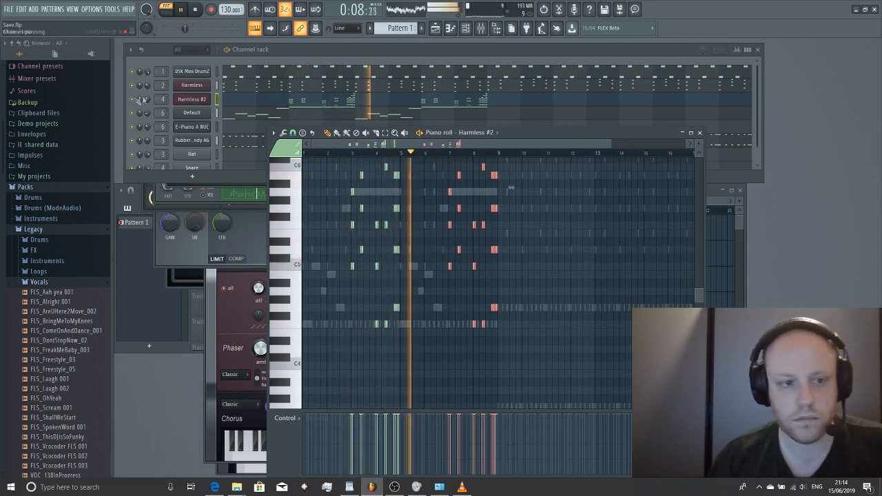
left_click_drag(147, 100, 148, 103)
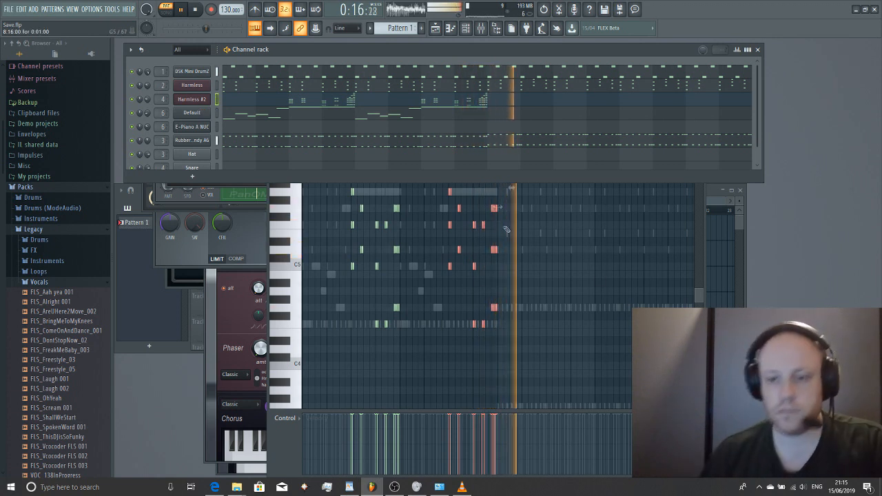
left_click(700, 299)
key("space")
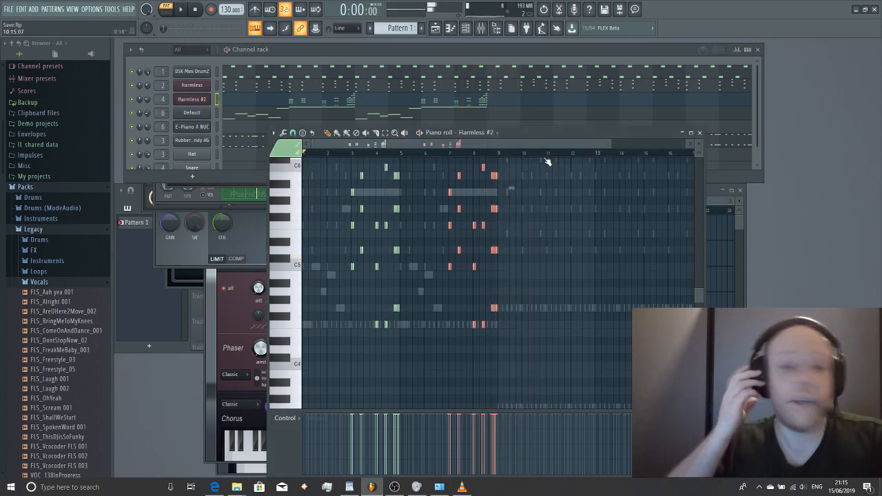
- Try a rising G5, B5, D6, G6 run at the start of bar 9 and play it from there
left_click(498, 235)
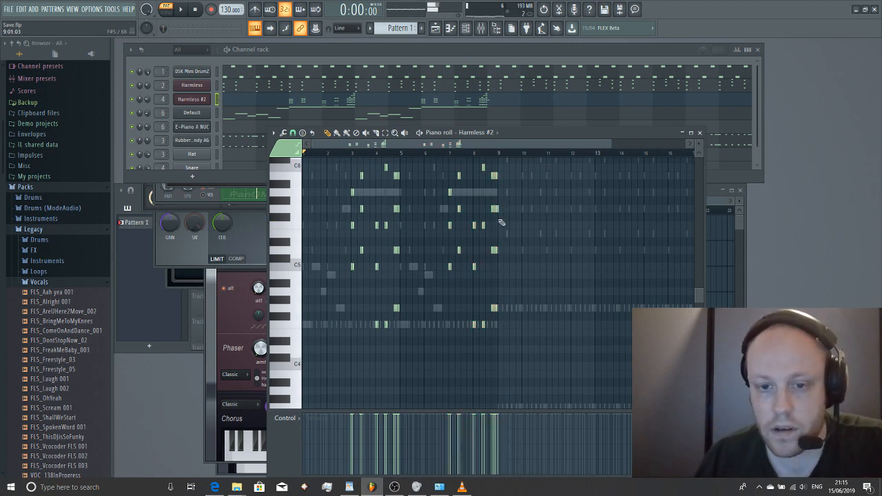
scroll(499, 220, "up", 5)
left_click(499, 154)
scroll(536, 207, "up", 4)
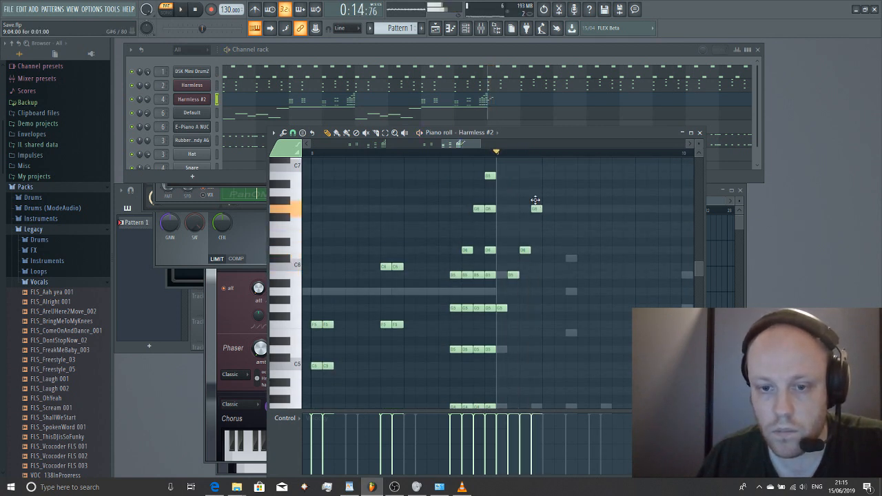
key("space")
key("space")
- Try thickening the bar 9 run with extra D5, G5, B5 and D6 notes and listen to it
left_click(513, 322)
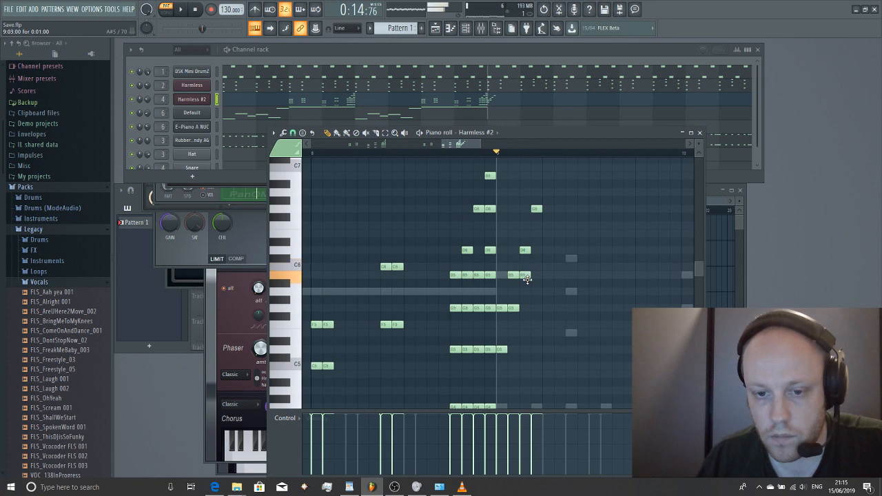
left_click(536, 250)
key("space")
key("space")
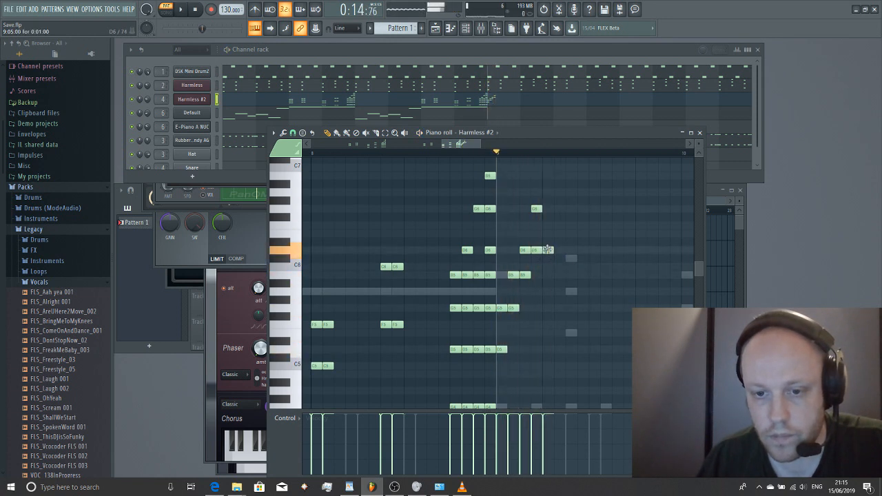
key("space")
key("space")
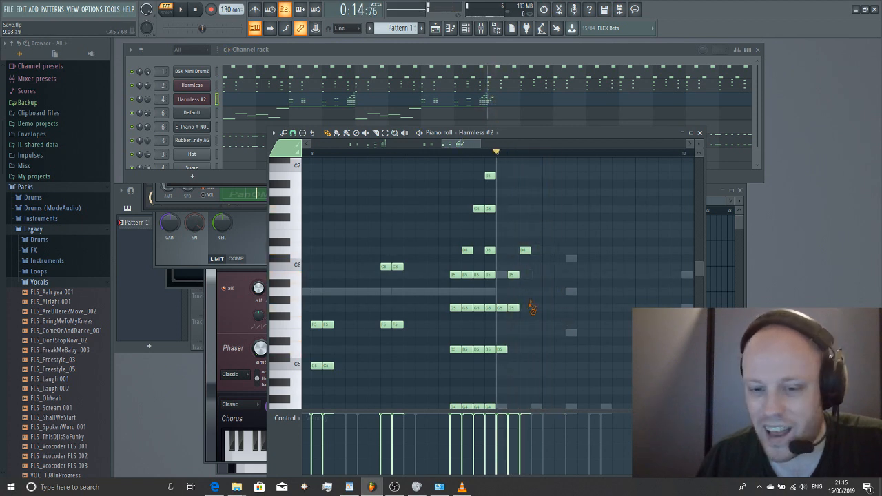
- Replace the bar 9 run with a single G4, D5, G5, B5 chord on the first step and play it
scroll(511, 368, "down", 3)
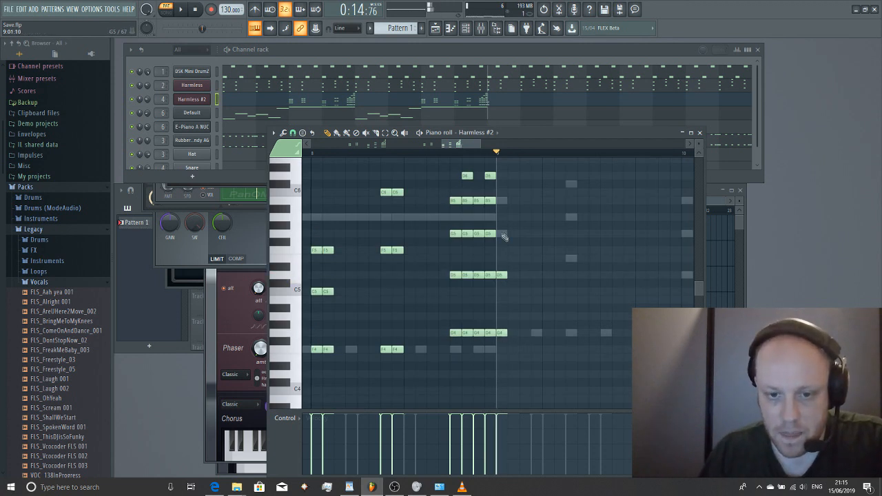
left_click(500, 202)
key("space")
key("space")
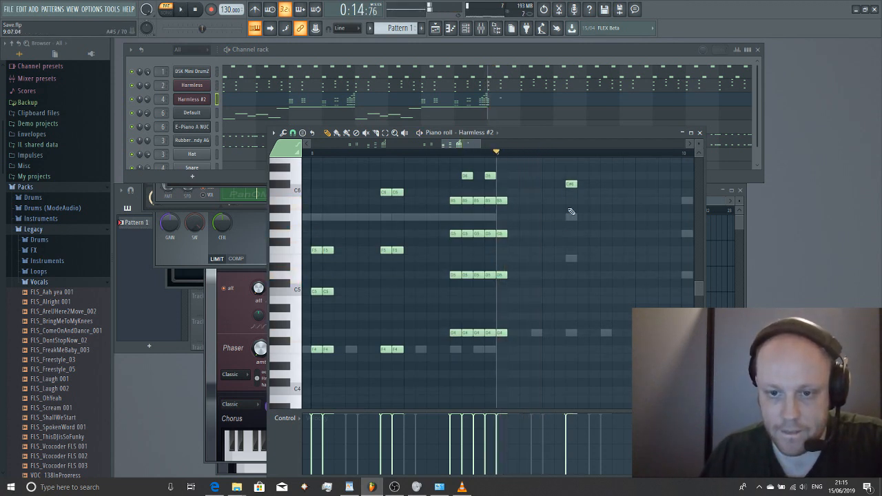
- Place an E5, A5, C#6 chord on step 7 of bar 9 and play it
left_click(570, 258)
key("space")
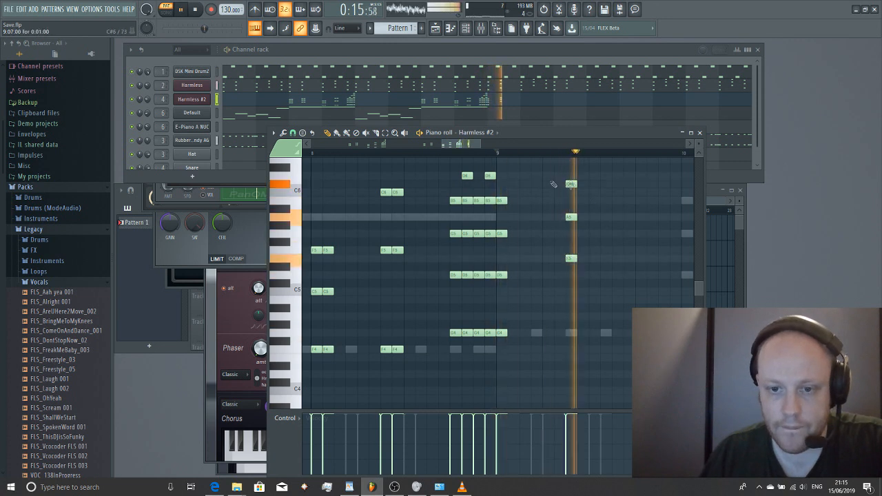
key("space")
- Place D5-G5-B5, G5-B5-D6 and E5-A5-C#6 chords on steps 1, 7 and 13 of bar 10 in the Harmless #2 part
left_click_drag(474, 145, 482, 146)
scroll(541, 265, "up", 4)
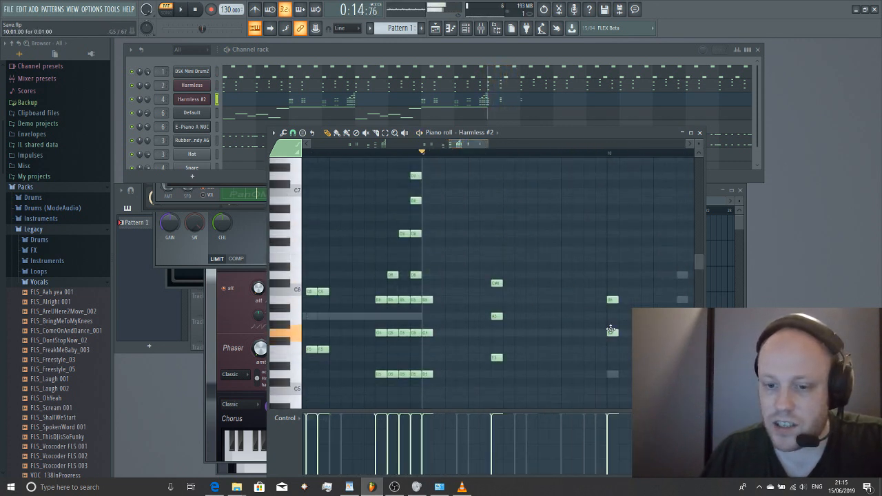
scroll(541, 289, "right", 3)
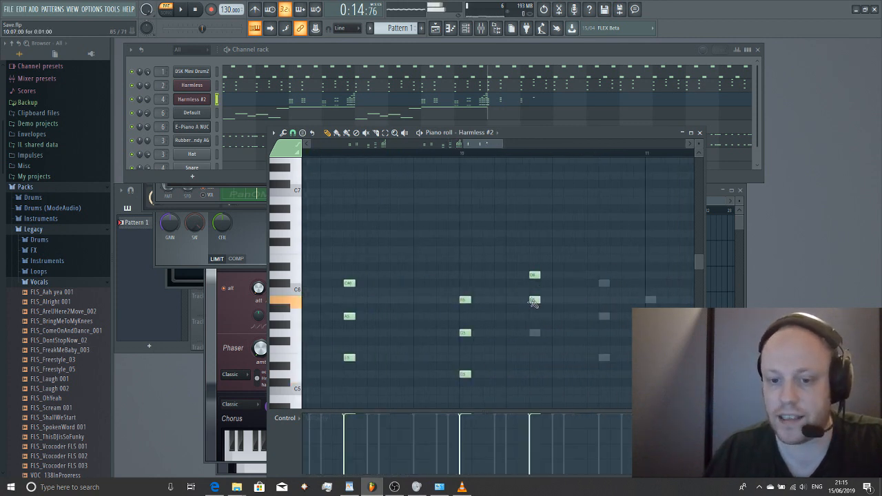
scroll(534, 303, "down", 2)
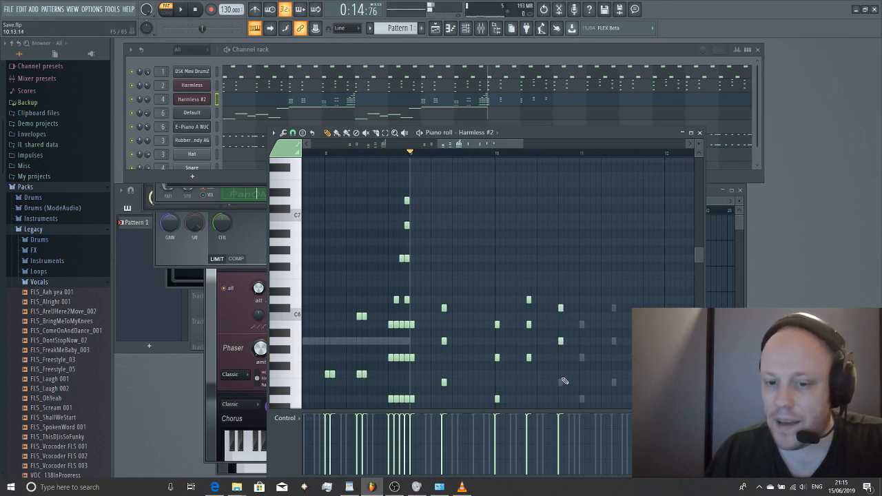
scroll(492, 293, "down", 4)
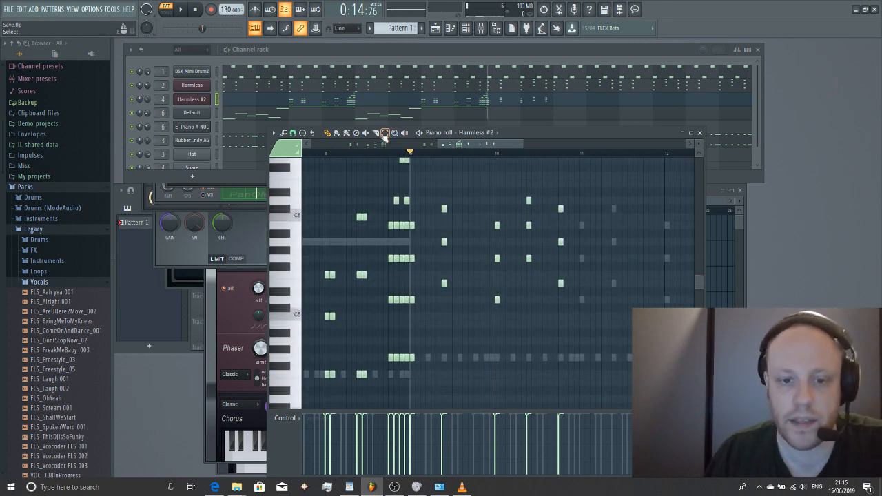
- Select the Harmless #2 chords in bars 9 and 10 and duplicate them through bar 16
left_click_drag(622, 186, 416, 371)
scroll(455, 350, "down", 2)
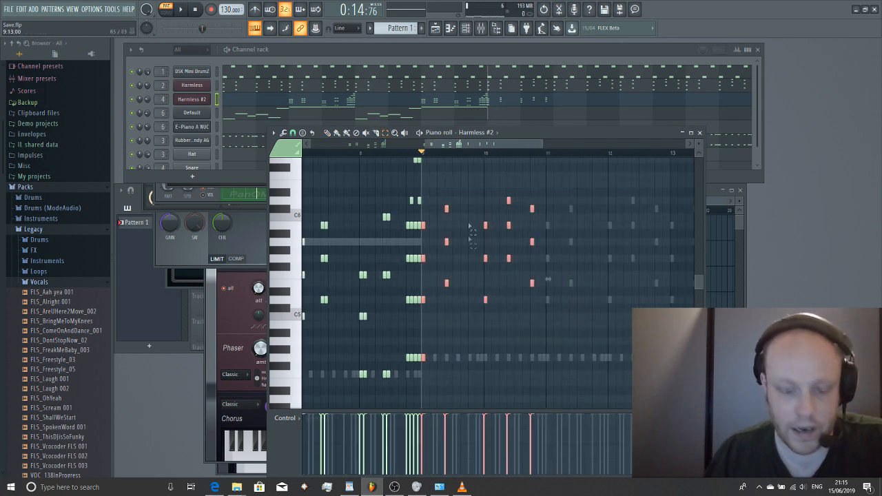
left_click_drag(455, 145, 587, 178)
key("ctrl+b")
key("ctrl+b")
scroll(521, 176, "down", 3)
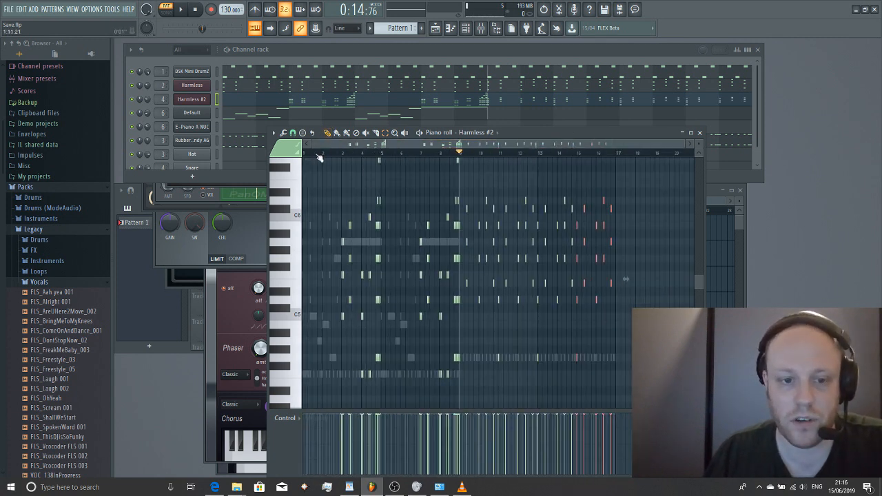
- Play the pattern from the start, and set the unison order of the Default synth to 9
key("space")
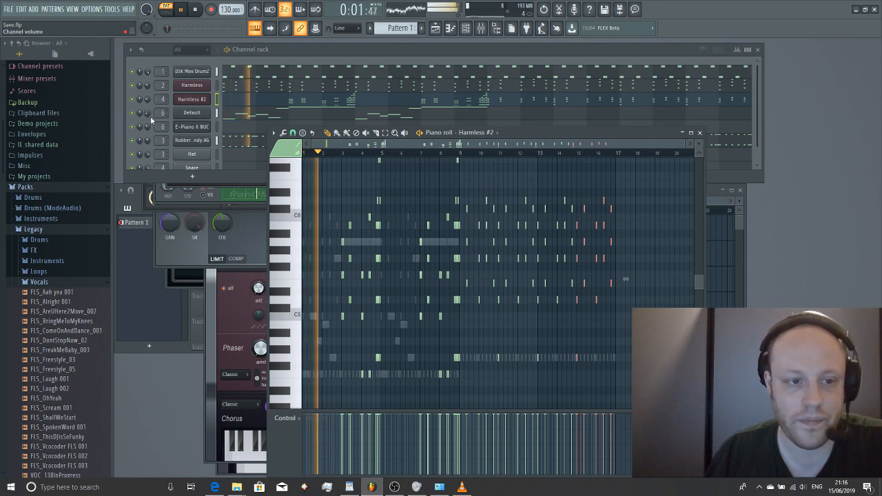
left_click(240, 158)
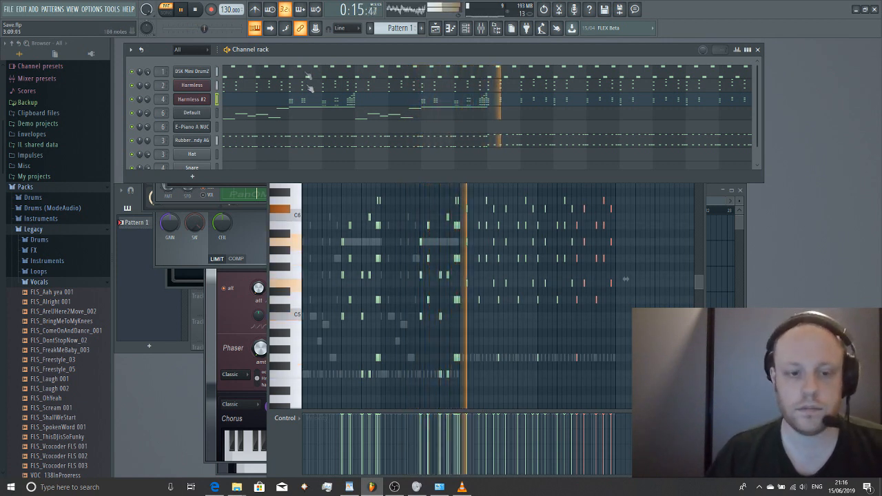
key("space")
left_click(192, 115)
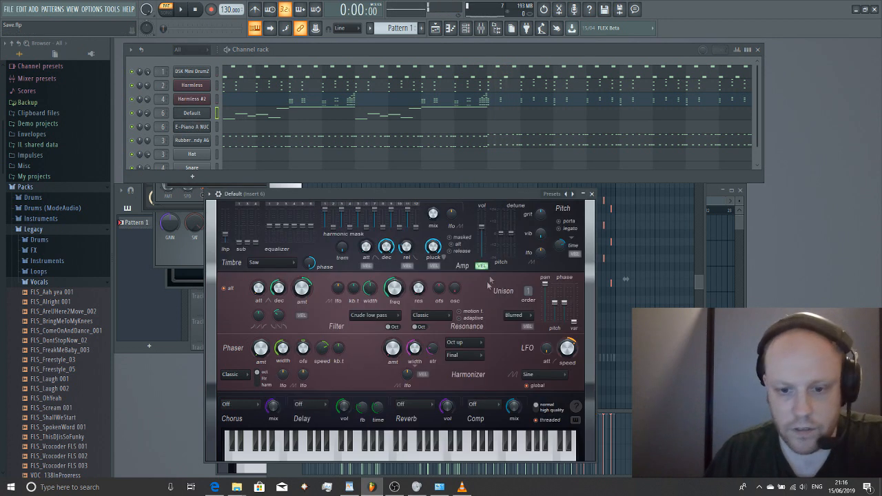
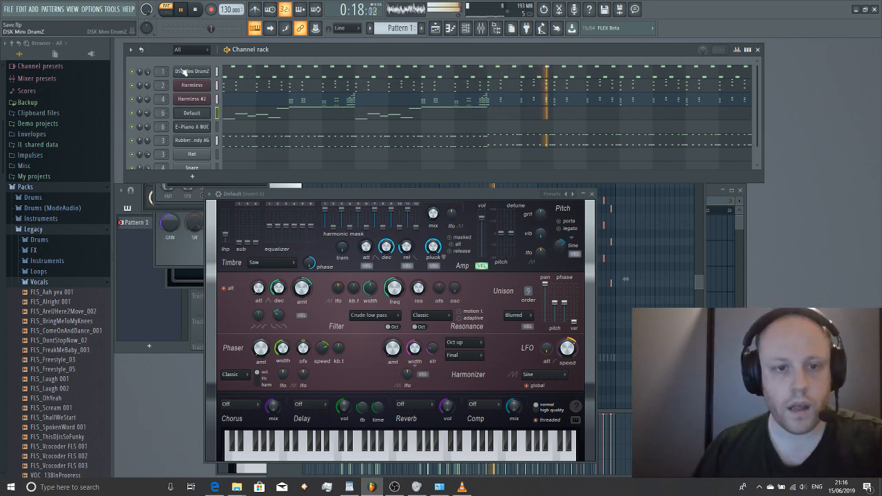
- Clone the DSK Mini DrumZ channel and open the clone's piano roll
left_click(184, 73)
right_click(186, 75)
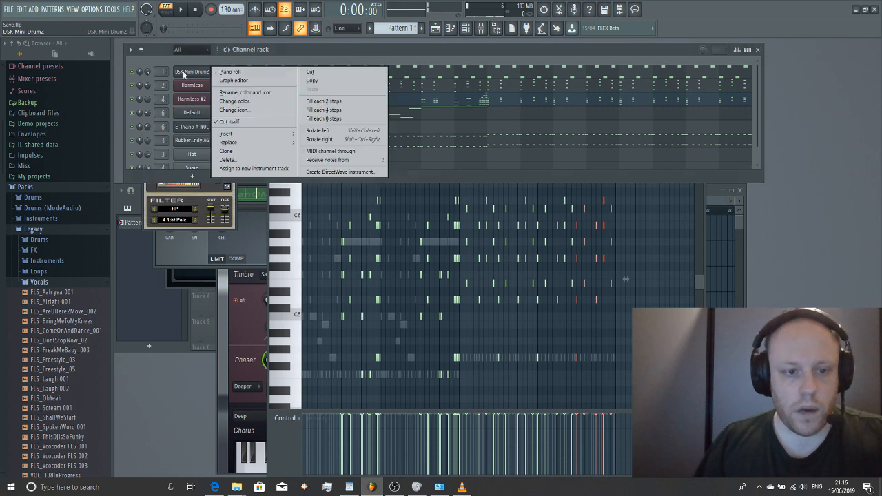
left_click(245, 151)
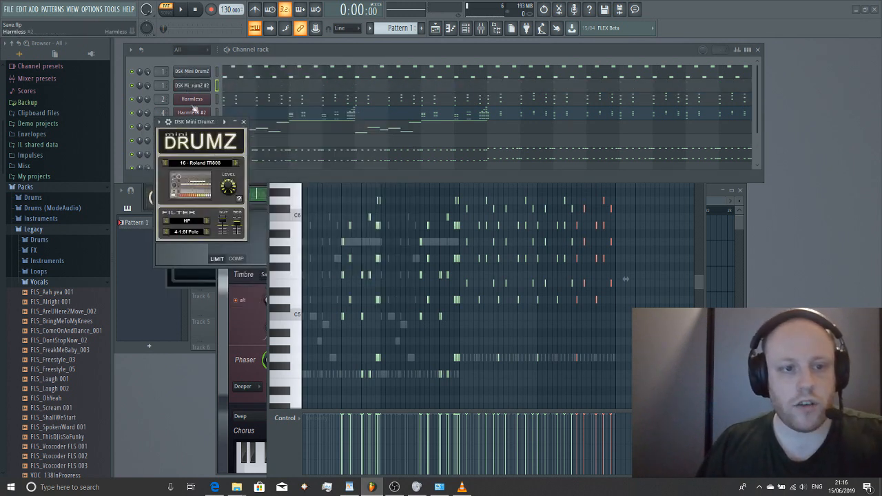
right_click(209, 84)
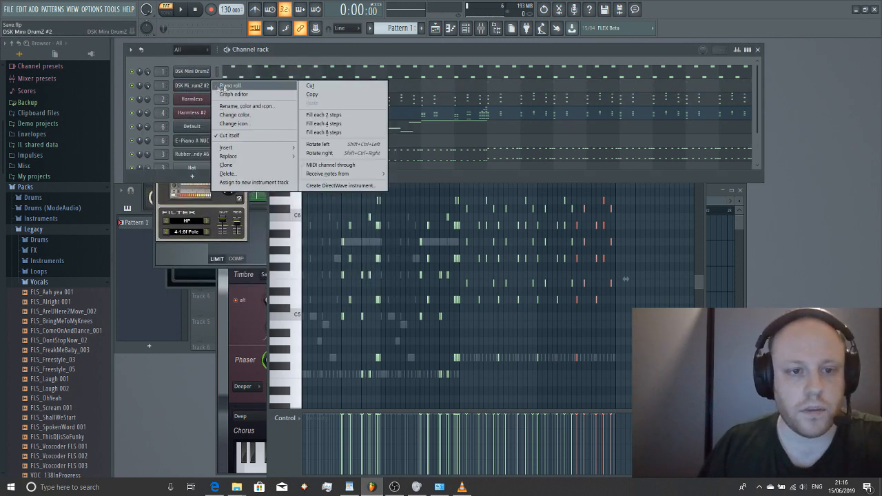
left_click(231, 86)
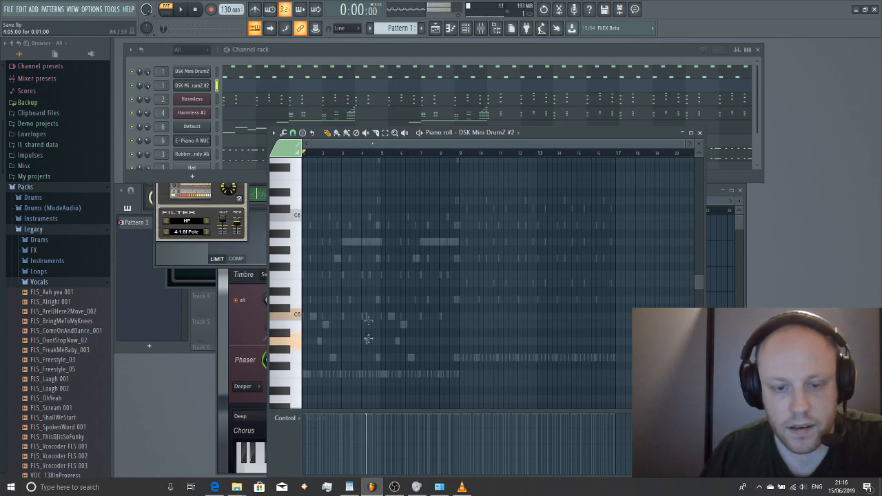
- Place four F3 hits on steps 13 to 16 of bar 4 in the cloned drum part and play from bar 4
scroll(362, 373, "down", 5)
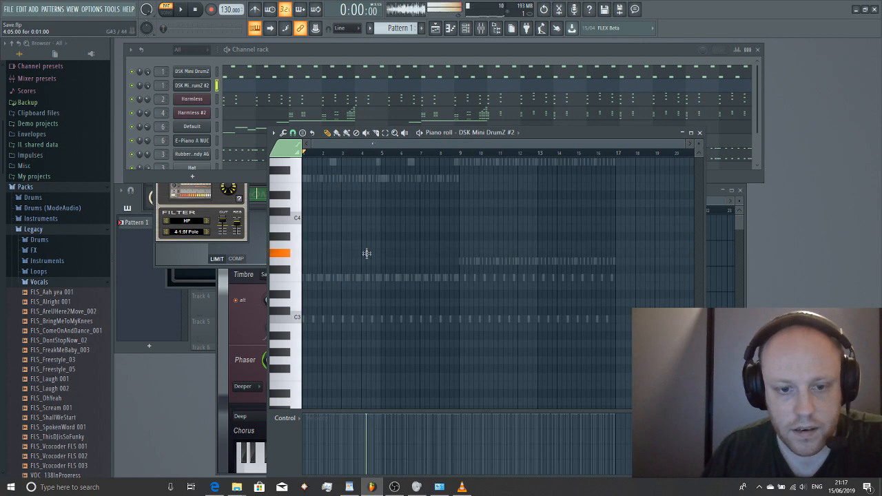
key("space")
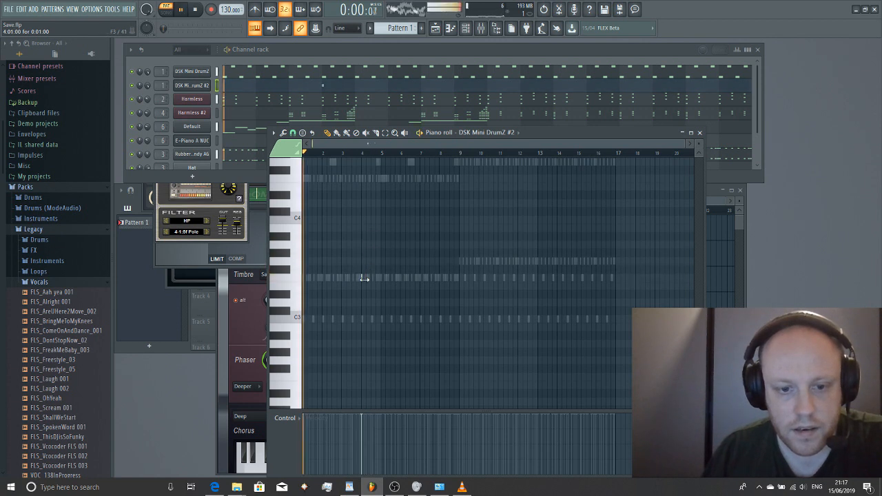
left_click(364, 153)
scroll(358, 332, "up", 2)
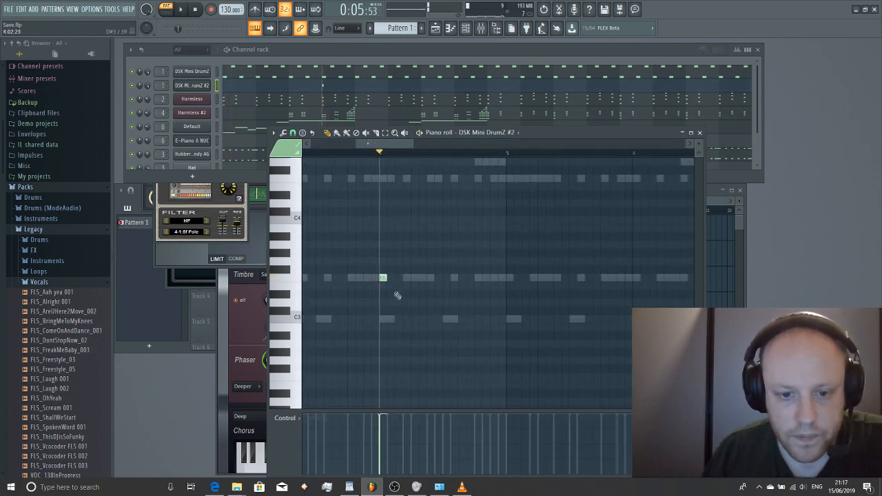
left_click(502, 277)
key("space")
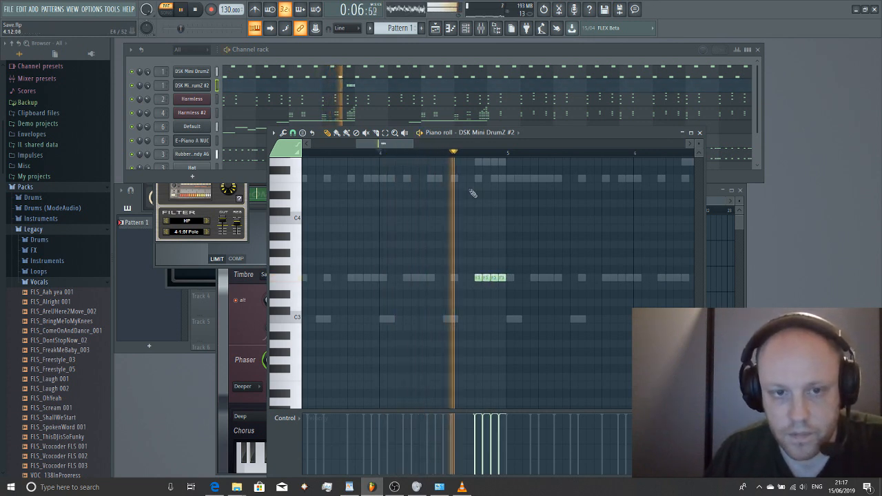
key("space")
- Try an extra F3 drum hit around the start of bar 4 and listen to it
left_click(376, 278)
key("space")
key("space")
right_click(376, 279)
left_click(383, 278)
key("space")
key("space")
right_click(385, 277)
- Place F3 hits on steps 4 and 10 of bar 4, playing the fill after each one
left_click(407, 279)
key("space")
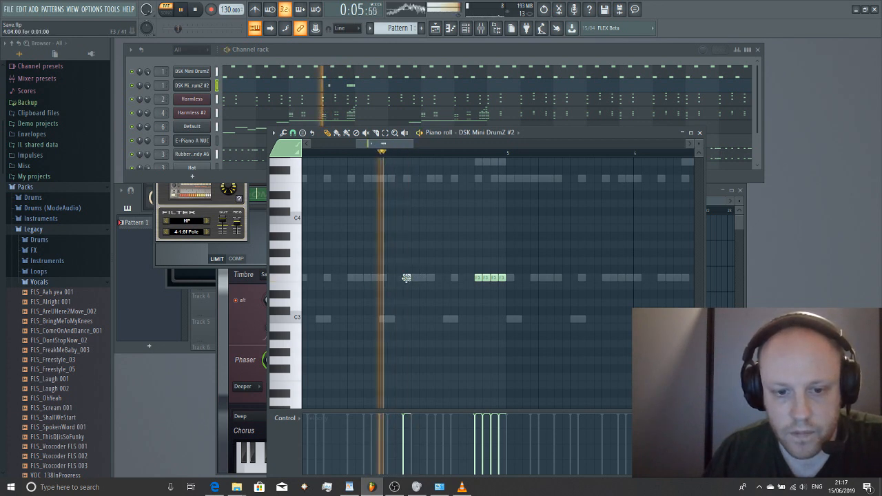
key("space")
left_click(453, 279)
key("space")
key("space")
- Add C3 hits on steps 1 and 9 of bar 4 and play the fill
left_click(381, 319)
key("space")
left_click(447, 319)
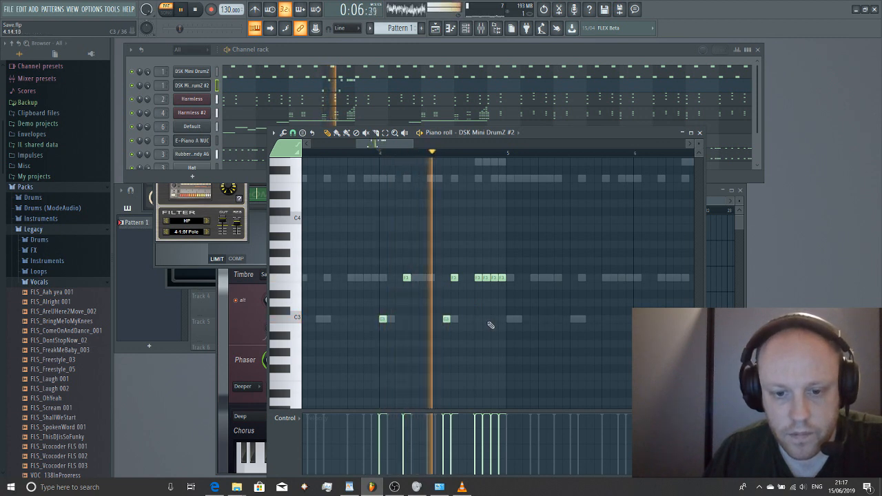
key("space")
key("space")
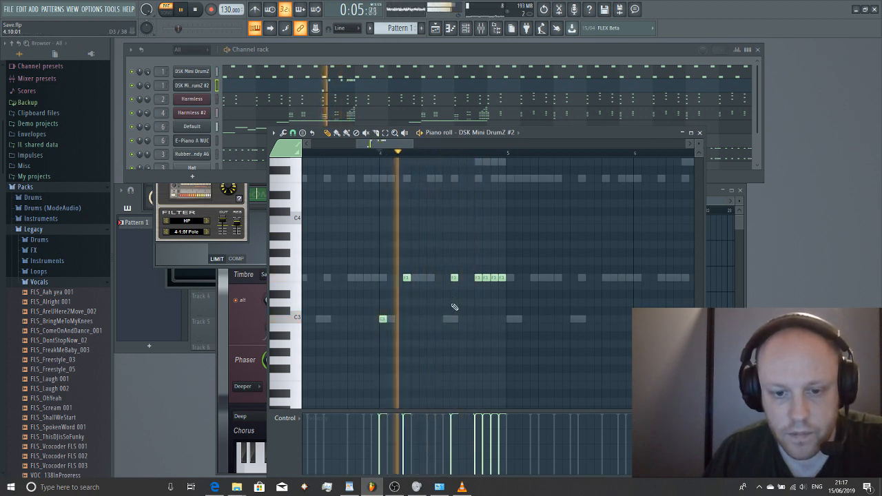
- Put the C3 hit back on step 9, replace the step 10 F3 with one on step 12, and play the bar 4 fill
key("space")
left_click(446, 319)
key("space")
key("space")
key("space")
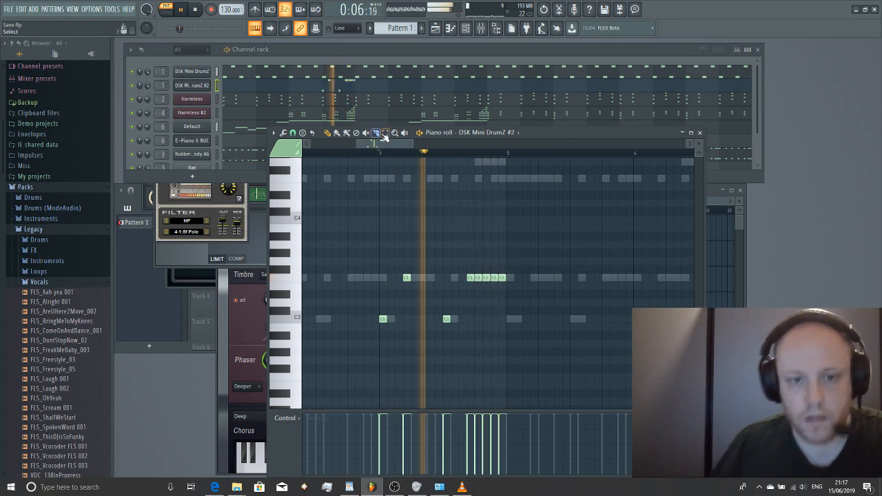
key("space")
- Select all the bar 4 drum fill notes and copy them into bar 8
left_click_drag(551, 248, 378, 372)
scroll(447, 297, "down", 5)
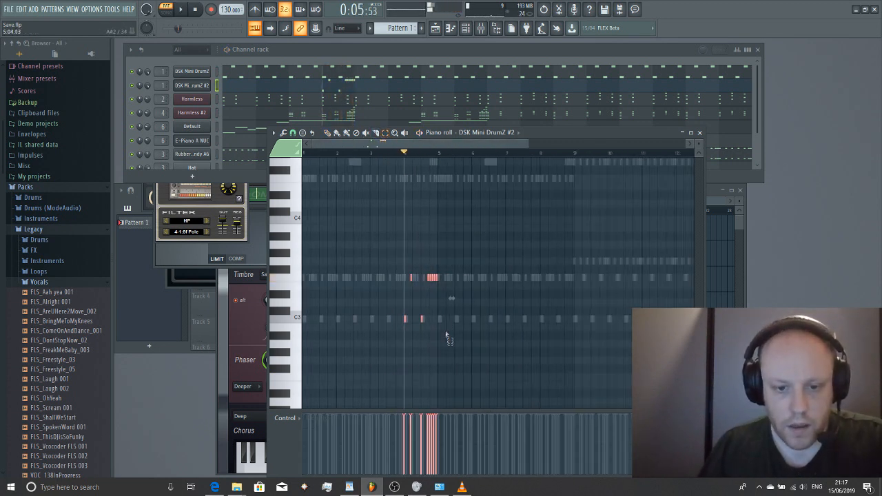
left_click_drag(454, 146, 440, 188)
key("ctrl+b")
key("ctrl+z")
scroll(482, 185, "down", 4)
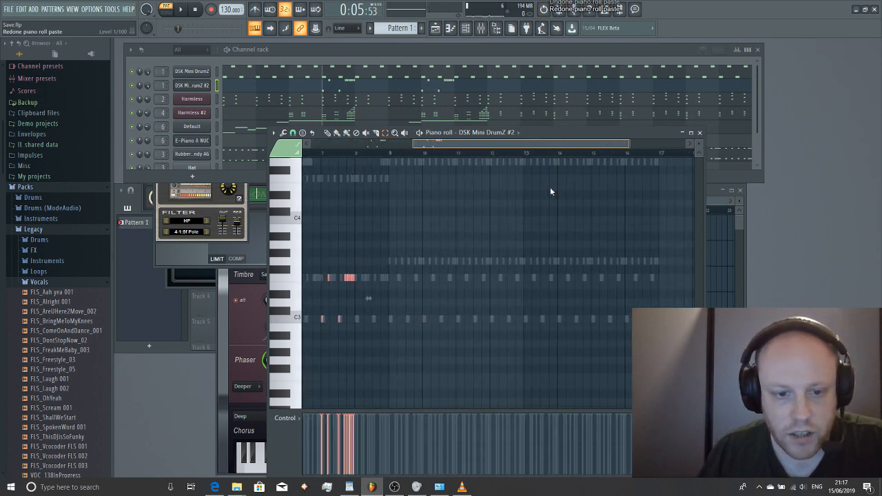
scroll(530, 196, "down", 3)
- Play the pattern and duplicate the fills from bars 4 and 8 to bars 12 and 16
key("space")
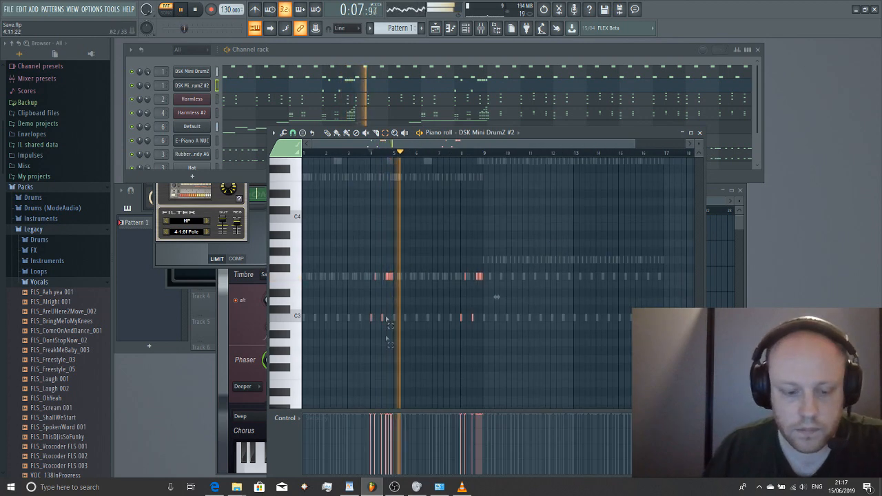
left_click_drag(407, 145, 562, 169)
key("ctrl+z")
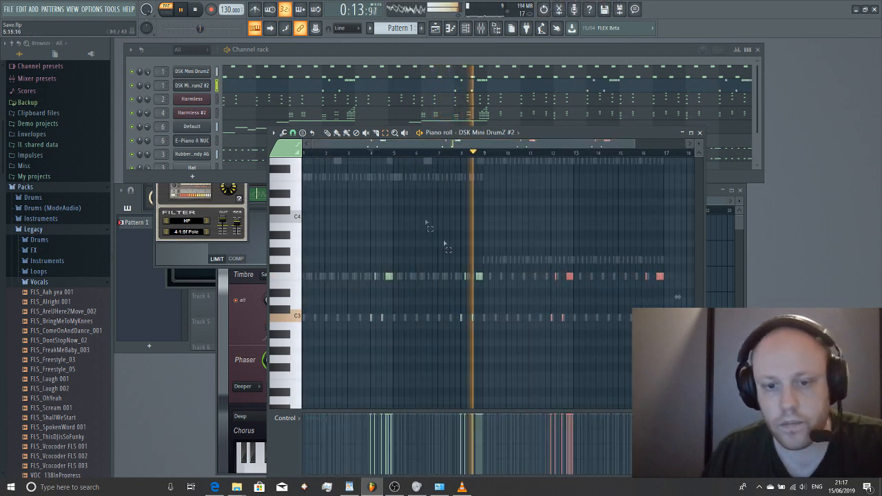
- Route DSK Mini DrumZ #2 to mixer insert 5 and load Fruity Limiter in that insert's slot 10
left_click(161, 86)
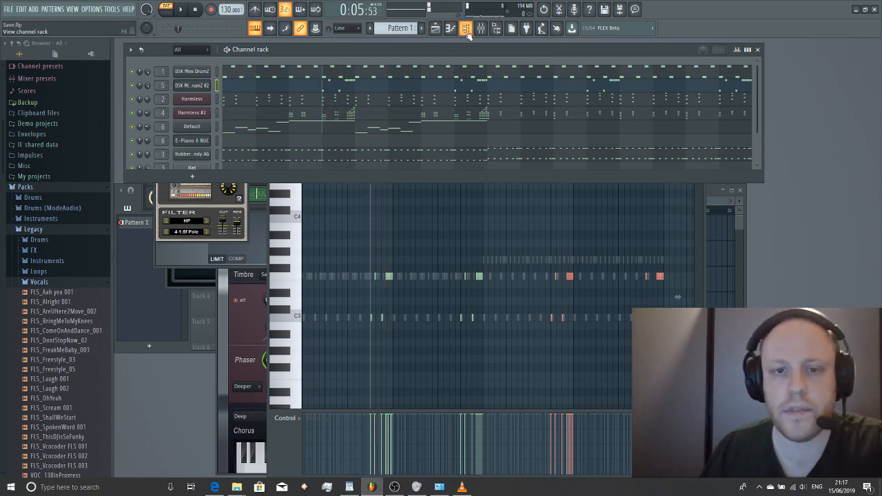
left_click(480, 28)
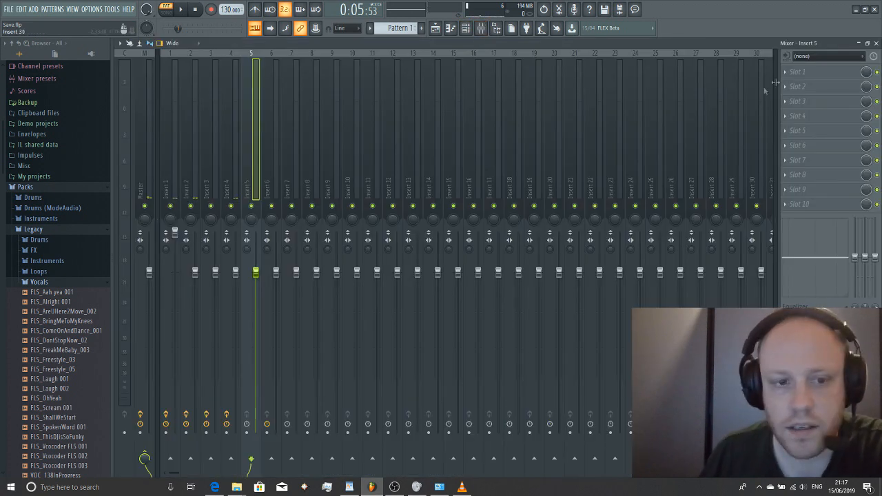
left_click(794, 206)
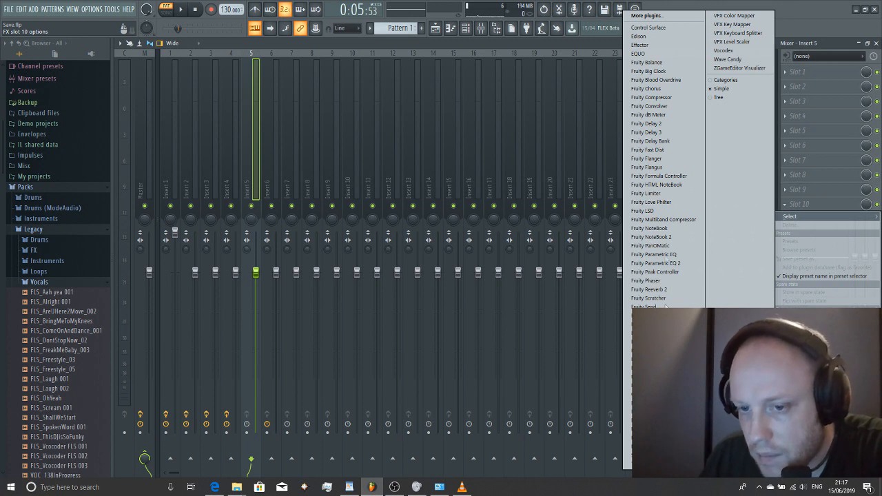
left_click(670, 194)
- Load Fruity Phaser in slot 1 of Insert 5, listen to it, and add Fruity Reeverb 2 in slot 2
left_click(791, 71)
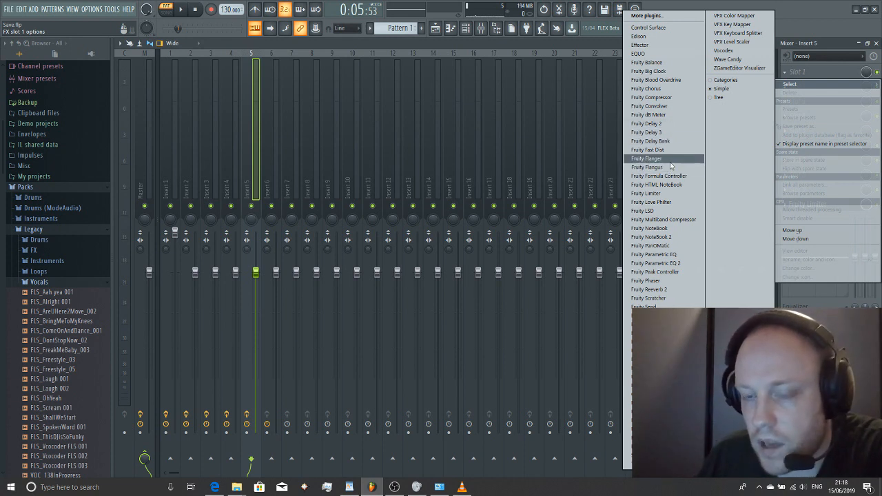
left_click(668, 280)
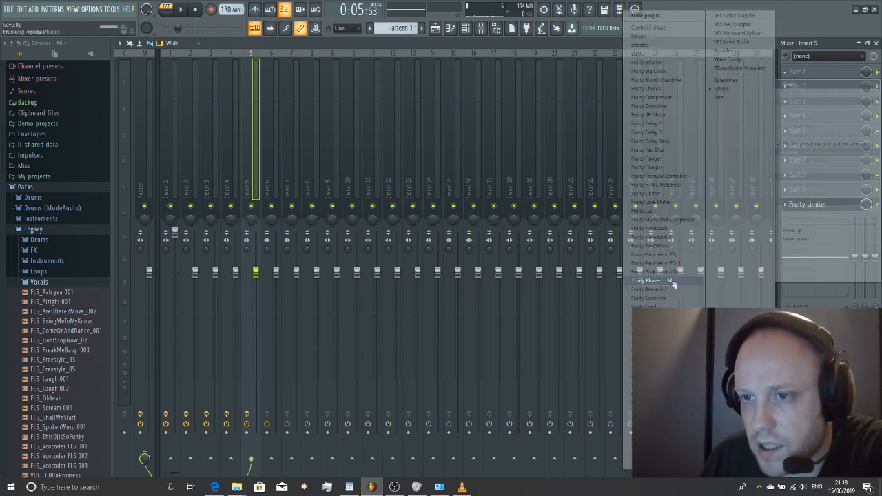
key("space")
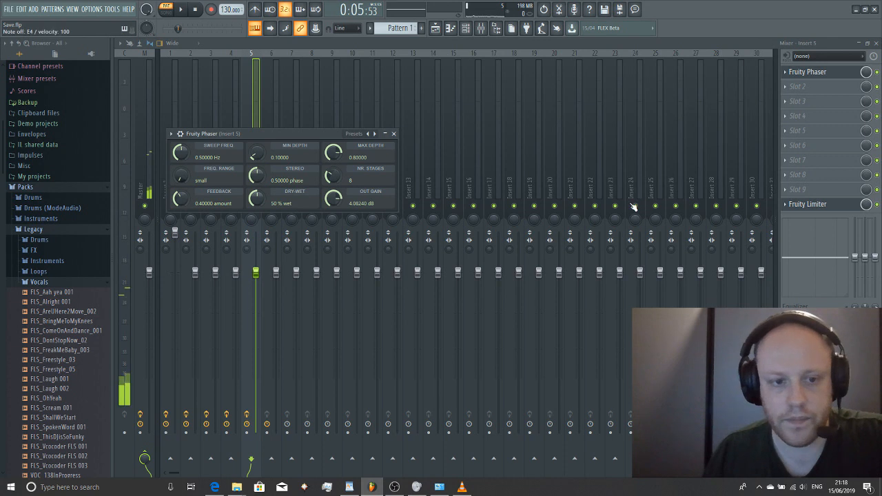
key("space")
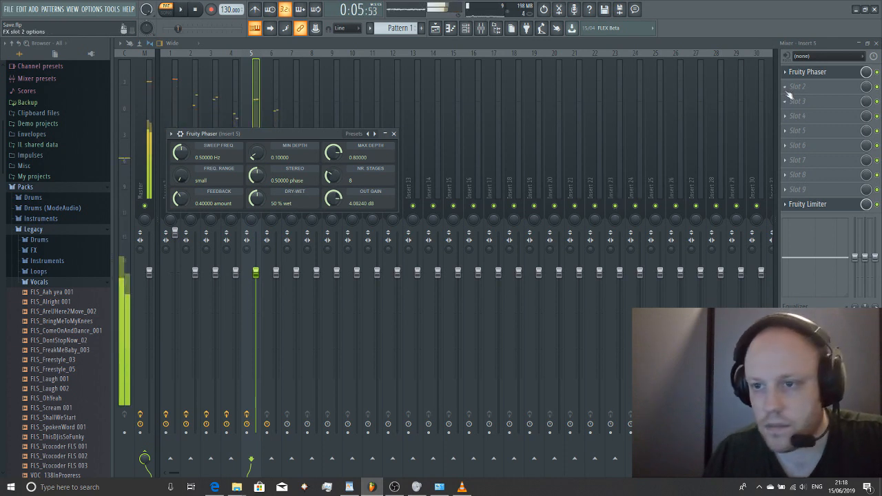
left_click(800, 86)
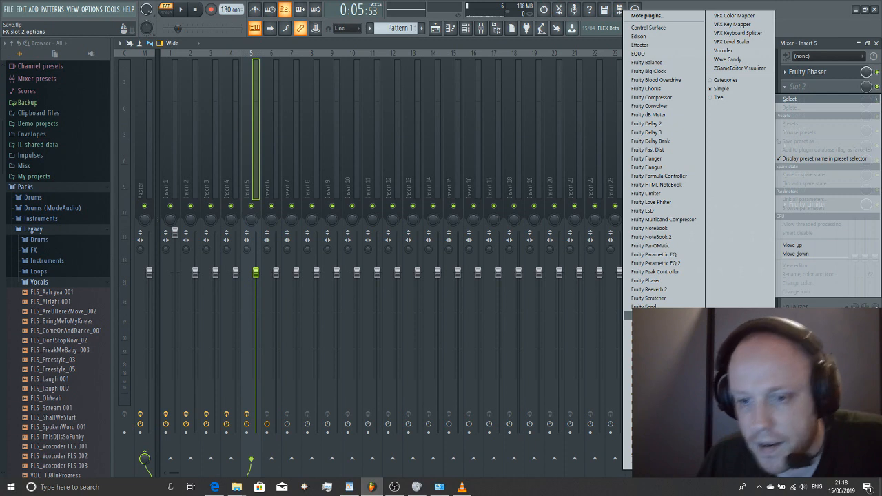
left_click(651, 289)
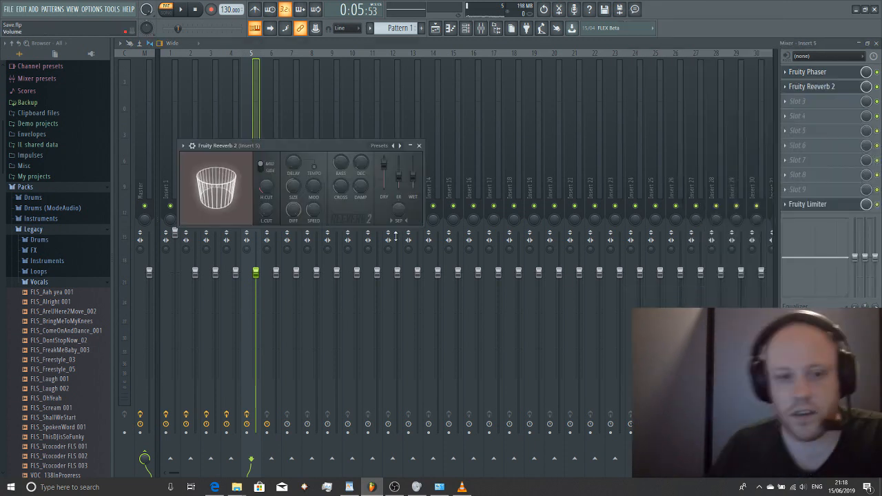
- Listen to the reverb on Insert 5 and load the Cathedral preset in Fruity Reeverb 2
key("space")
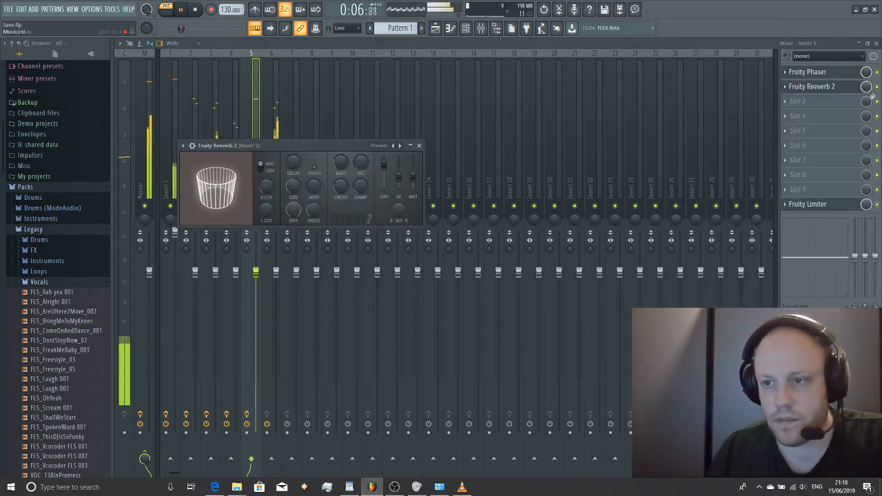
key("space")
left_click(182, 145)
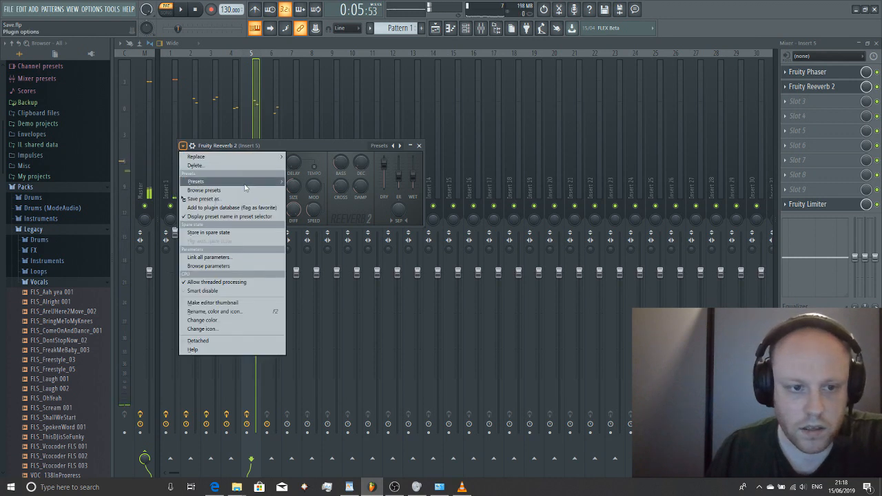
mouse_move(245, 185)
left_click(312, 189)
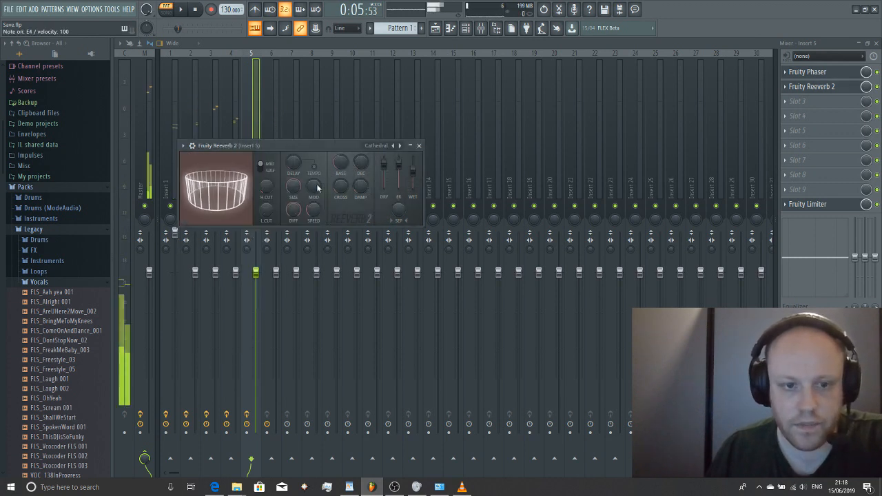
- Add Fruity Delay 2 in slot 3 of Insert 5 with a reduced mix level, and Soundgoodizer in slot 4
left_click(786, 104)
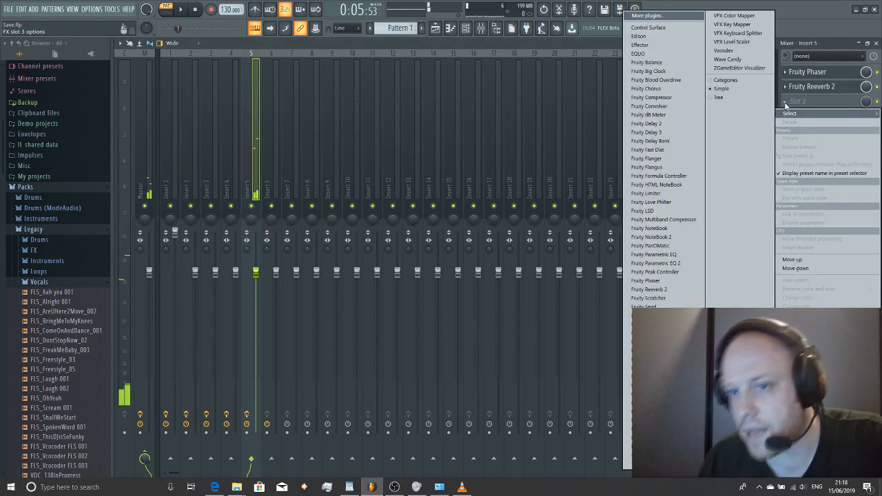
left_click(648, 123)
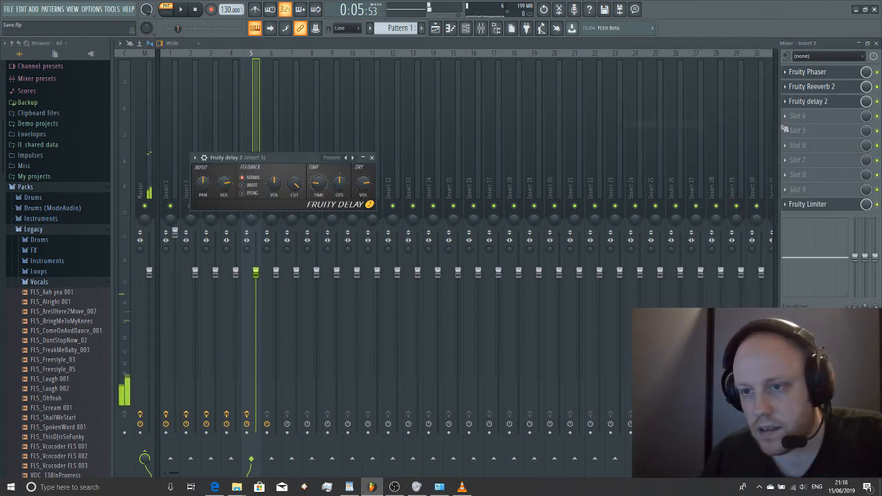
key("Escape")
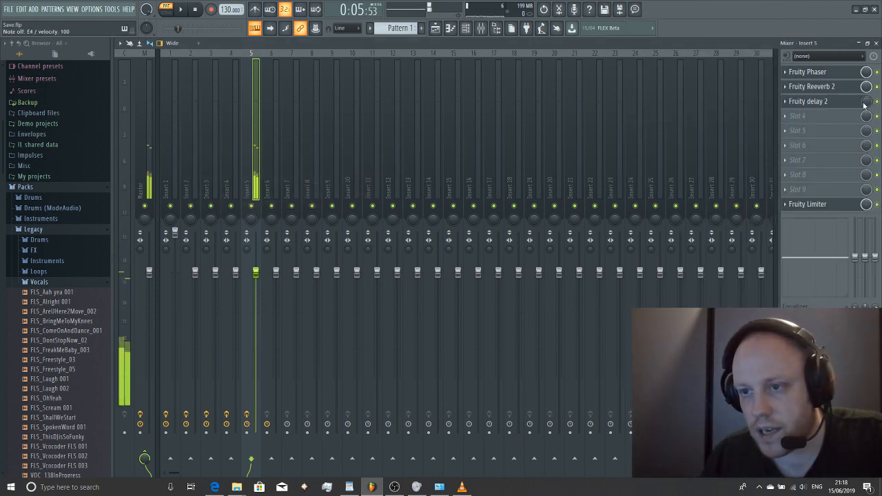
left_click(788, 118)
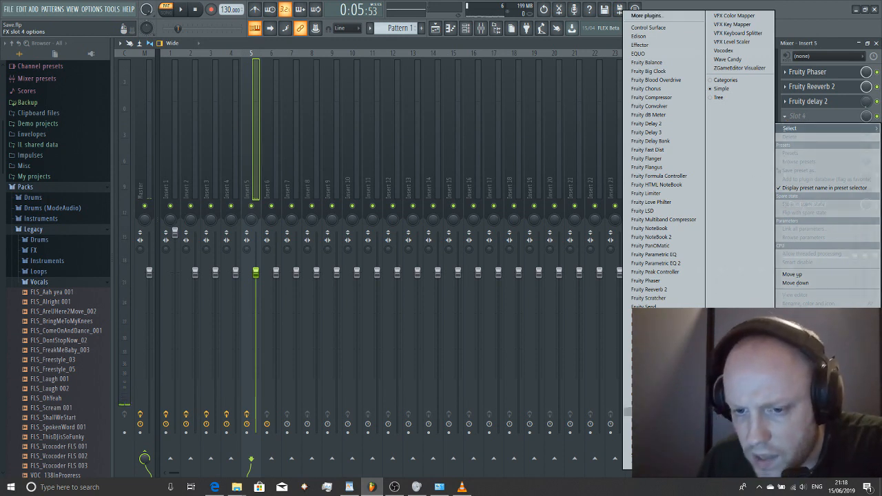
left_click(649, 455)
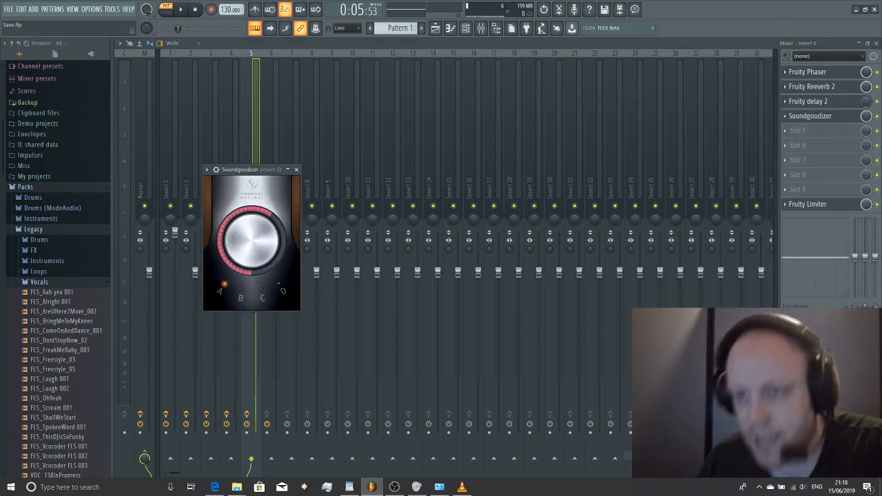
left_click(877, 43)
- Open the DSK Mini DrumZ notes in the piano roll and play the pattern through the bar 4 fill
key("space")
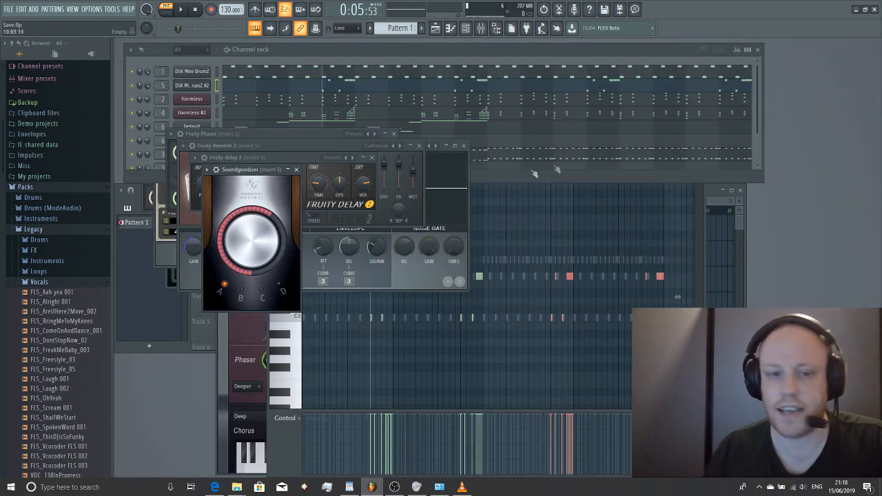
left_click(380, 55)
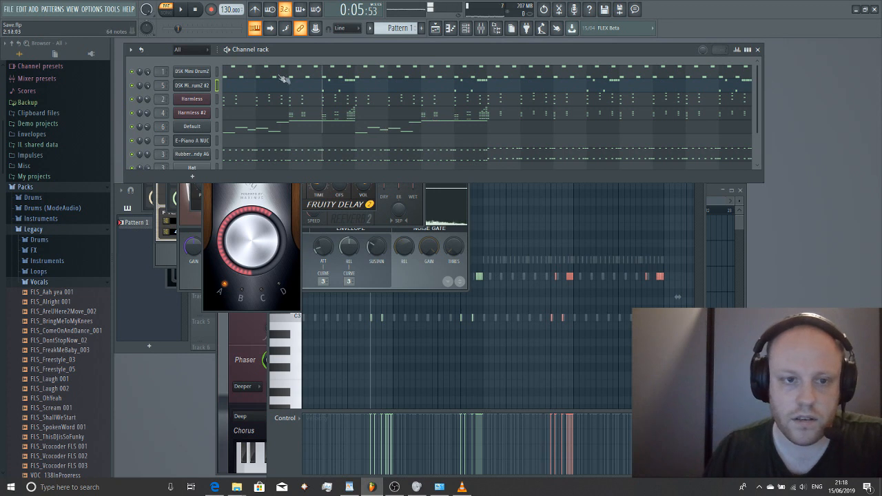
left_click(282, 74)
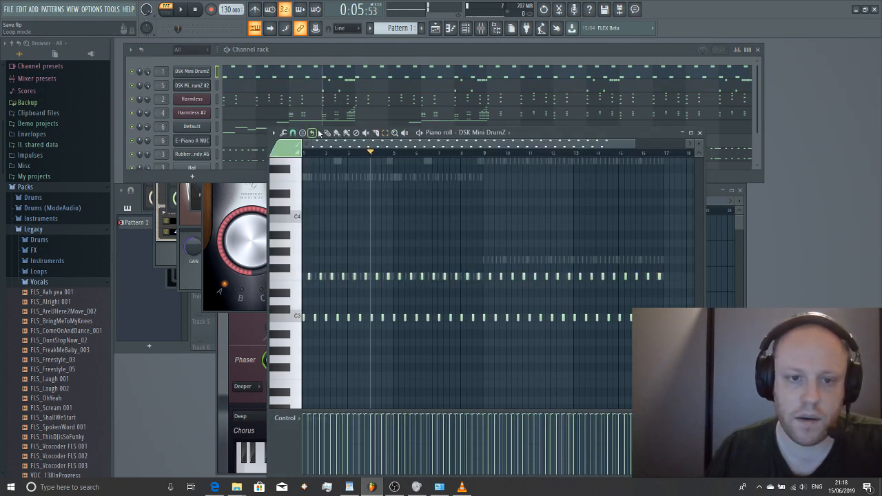
key("space")
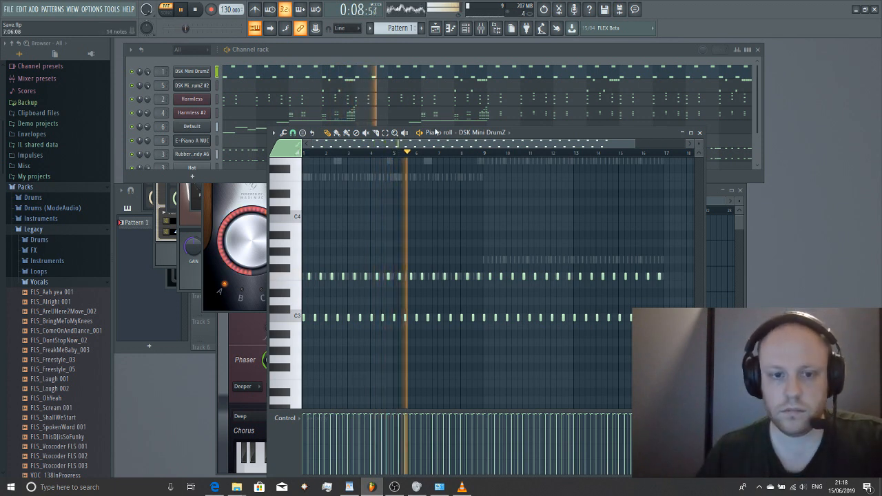
key("space")
- Delete the separate kick and snare notes from DSK Mini DrumZ #2, keeping only the rapid rolls ending bars 4, 8, 12 and 16, and listen
left_click(742, 209)
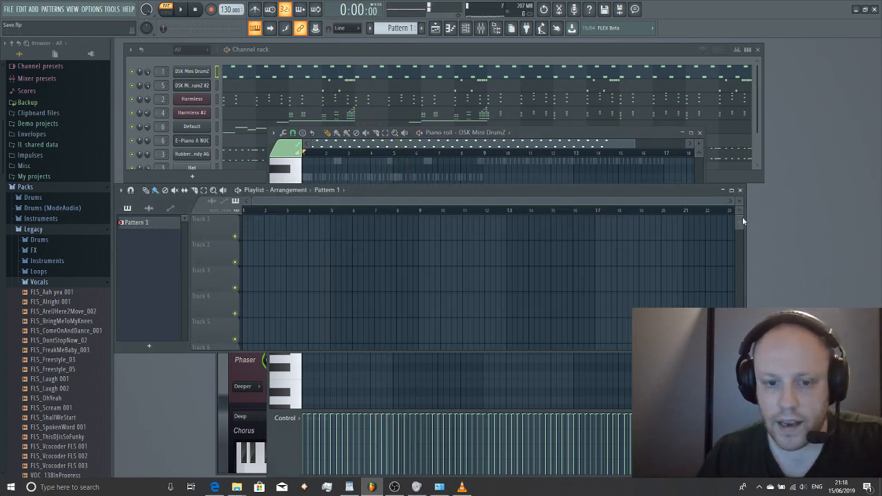
left_click_drag(368, 55, 434, 54)
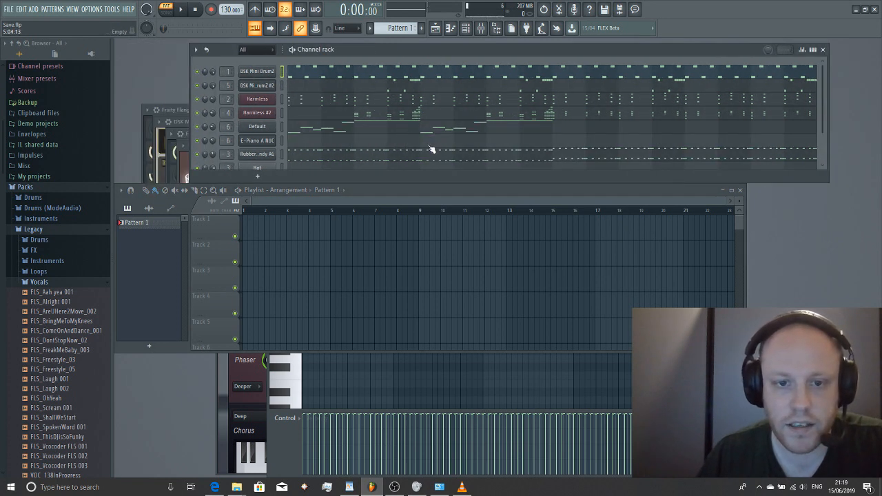
left_click(396, 89)
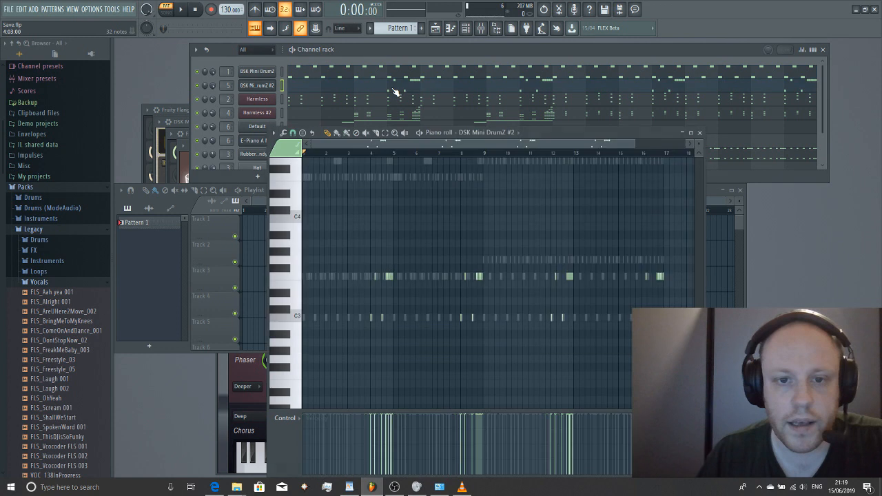
scroll(445, 244, "down", 1)
scroll(428, 225, "up", 2)
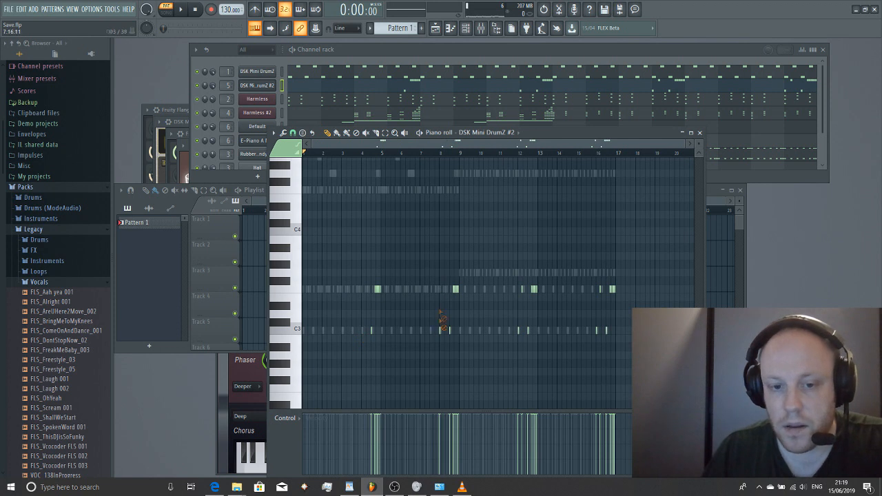
left_click(362, 151)
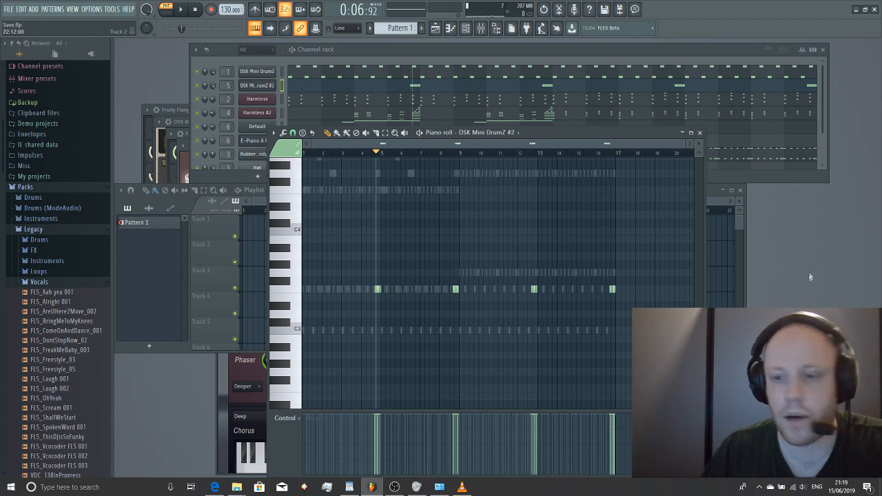
key("space")
key("space")
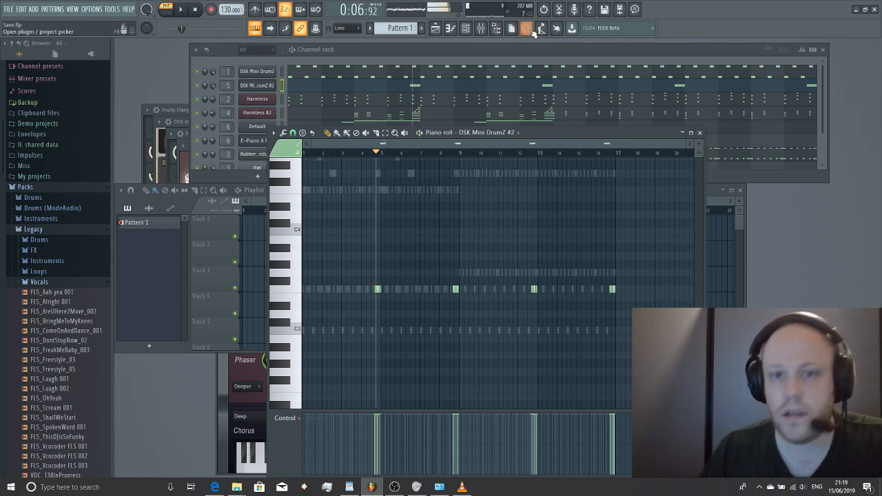
- Load Fruity PanOMatic in slot 5 of Insert 5, set its LFO to pan with an amount of 81%, adjust the speed and listen
left_click(481, 31)
left_click(796, 134)
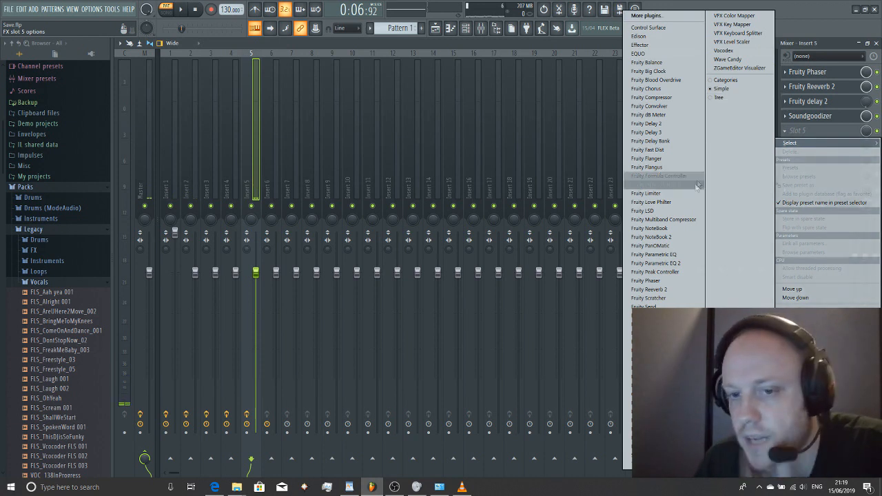
left_click(678, 246)
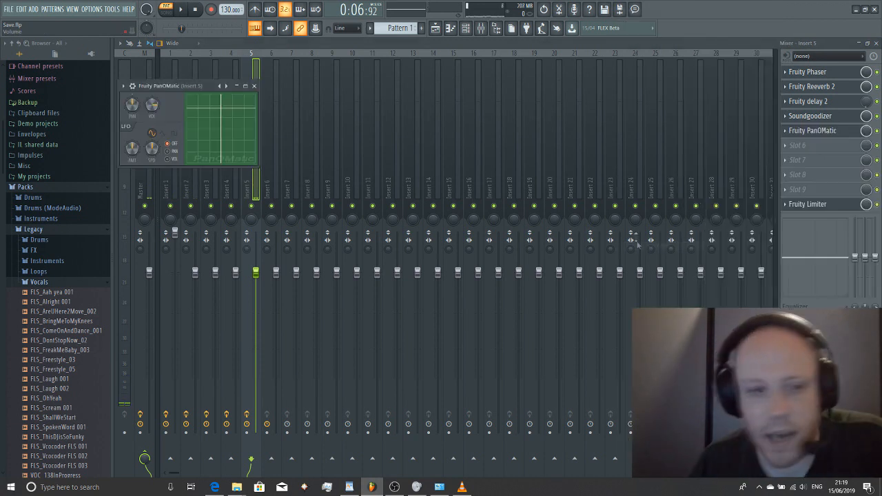
key("space")
key("space")
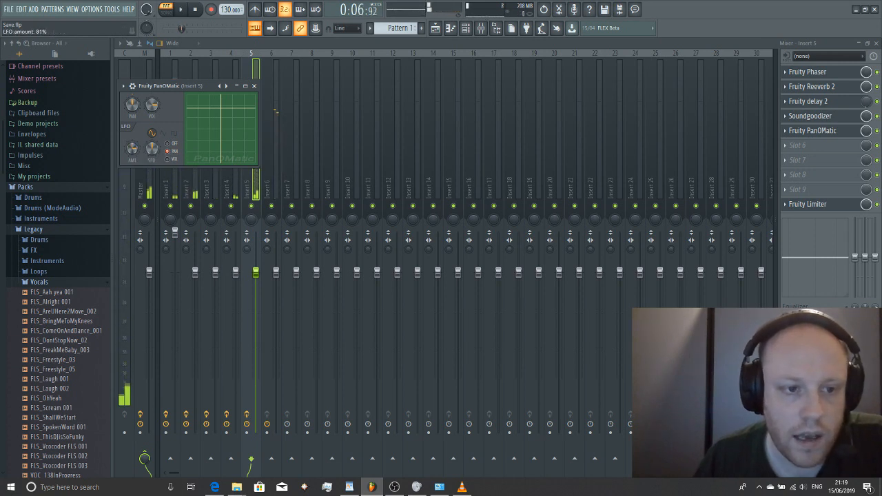
key("space")
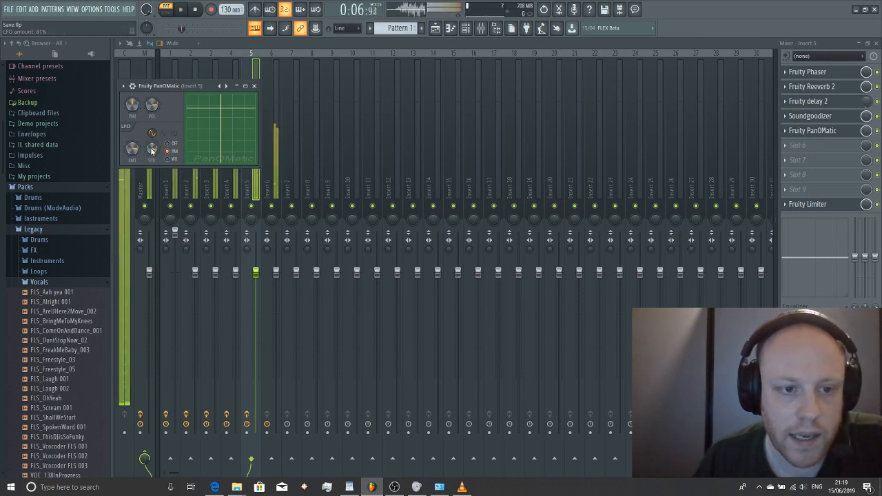
key("space")
key("space")
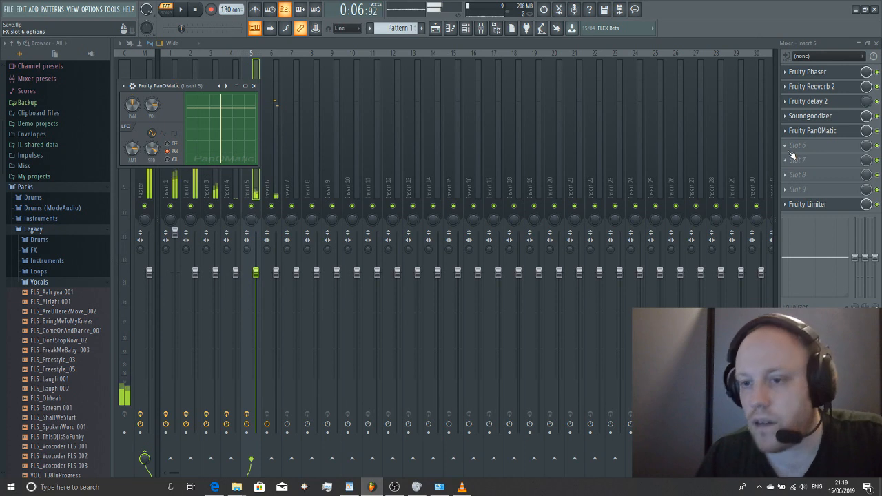
- Load Fruity Stereo Shaper in slot 6, lower the two inner matrix faders to the centre, raise the two outer ones, and play the fill
left_click(793, 153)
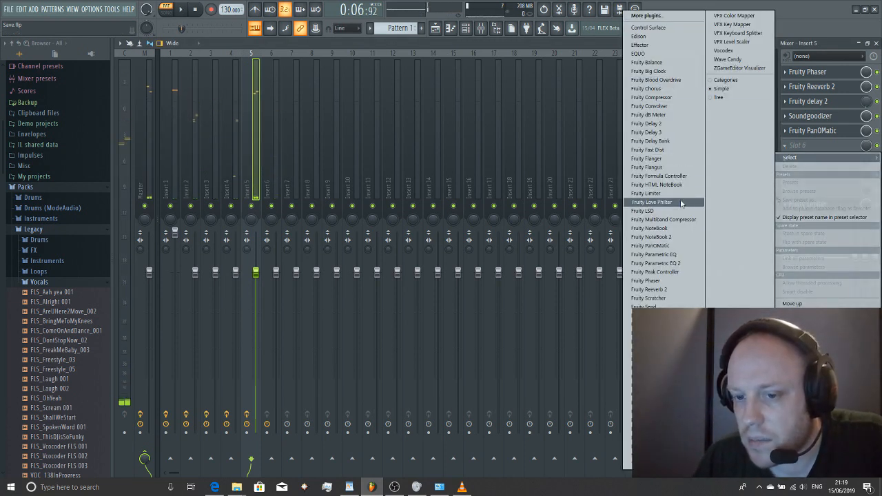
left_click(658, 351)
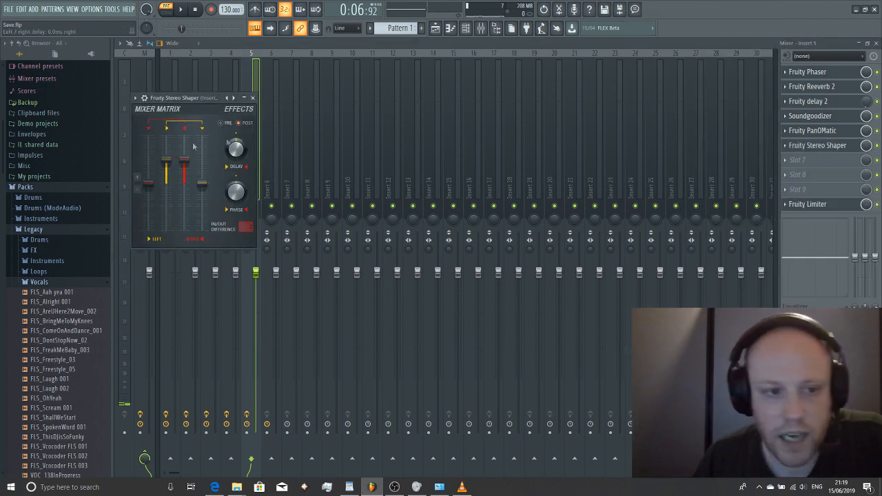
key("space")
left_click_drag(185, 162, 166, 174)
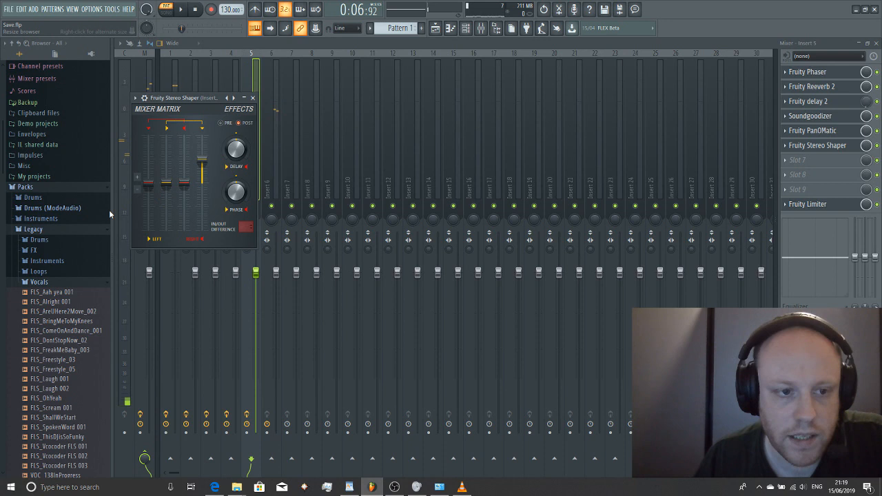
mouse_move(148, 168)
left_mouse_down()
mouse_move(148, 139)
mouse_move(149, 161)
left_mouse_up()
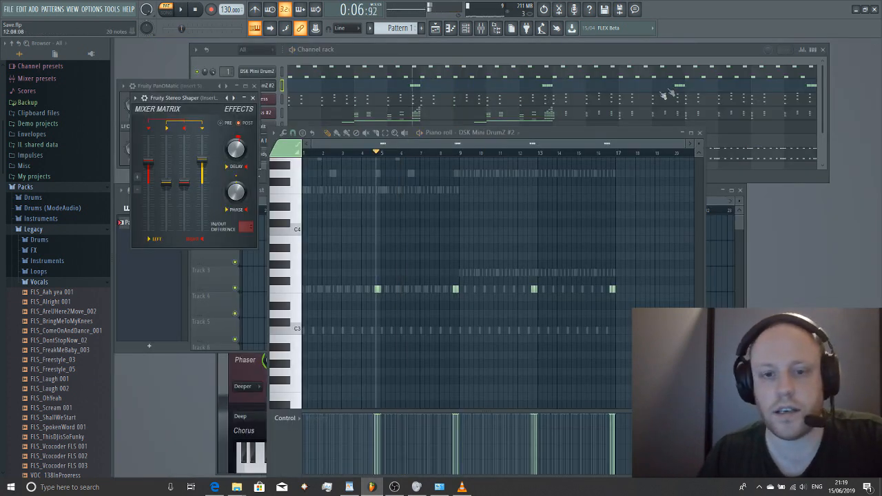
left_click(478, 54)
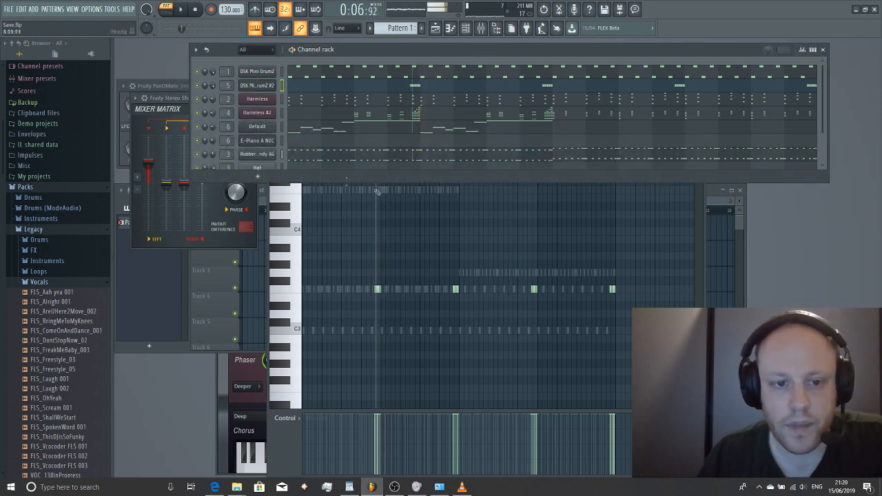
key("space")
key("space")
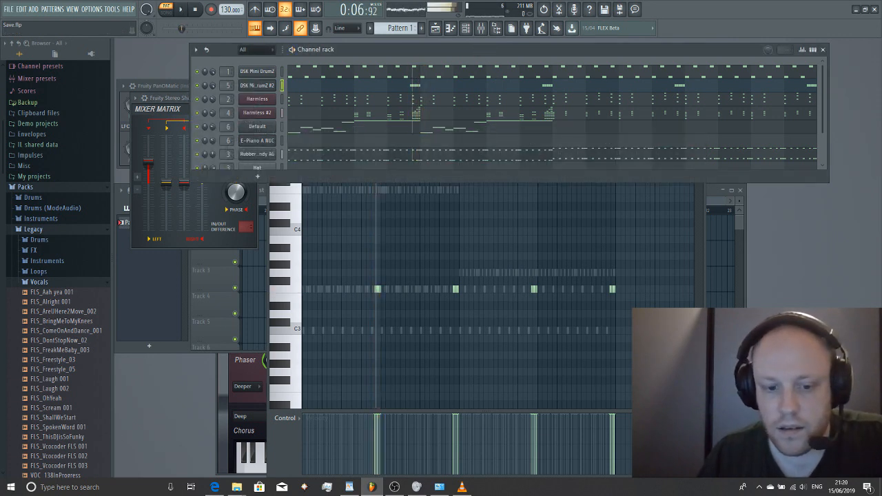
- Shape the velocities of the DSK Mini DrumZ #2 roll at the end of bar 4 into a rising ramp and listen
left_click(551, 374)
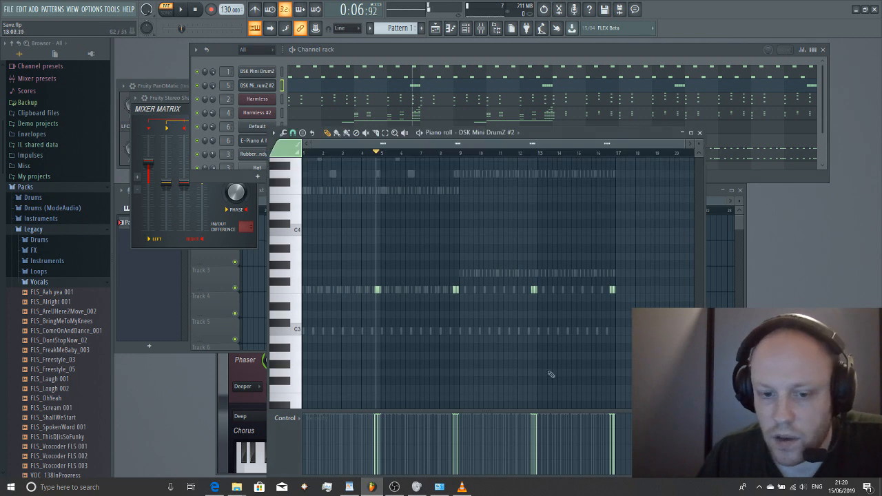
scroll(408, 407, "up", 5)
left_click_drag(541, 133, 628, 44)
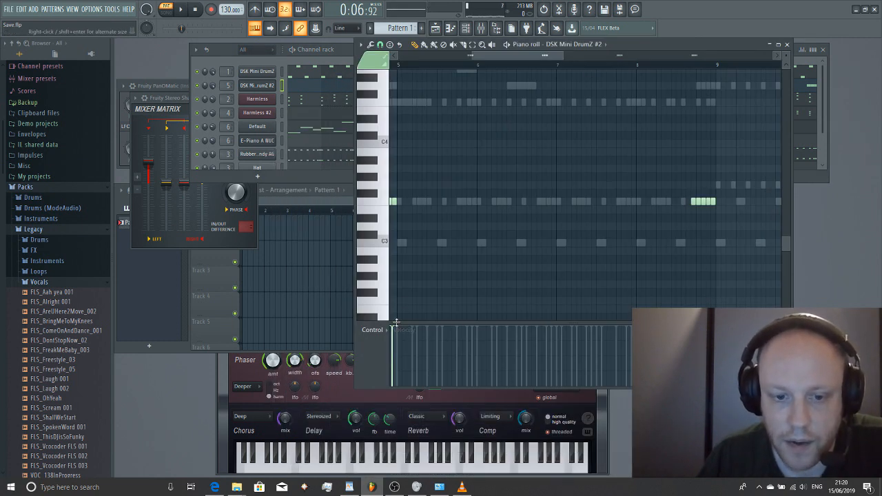
left_click_drag(481, 56, 461, 58)
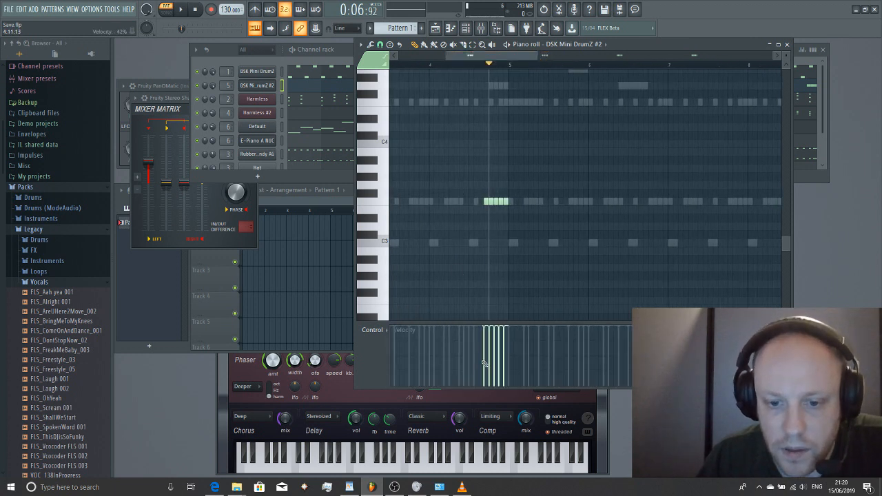
key("space")
scroll(469, 136, "down", 3)
key("space")
- Replace the rolls in bars 8, 12 and 16 with copies of the ramped bar 4 roll and play the end of the pattern
left_click_drag(569, 211, 861, 176)
key("Delete")
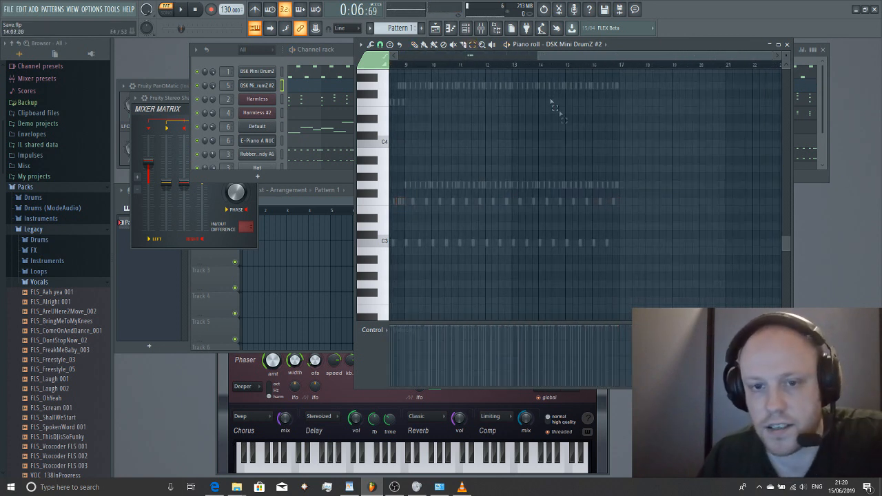
left_click_drag(557, 57, 484, 130)
key("ctrl+z")
key("ctrl+v")
key("ctrl+z")
key("ctrl+v")
key("ctrl+s")
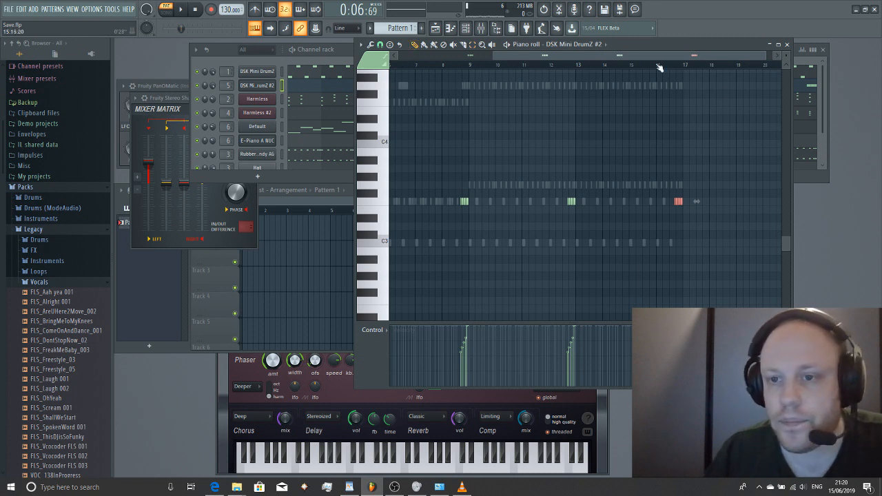
left_click(660, 67)
key("space")
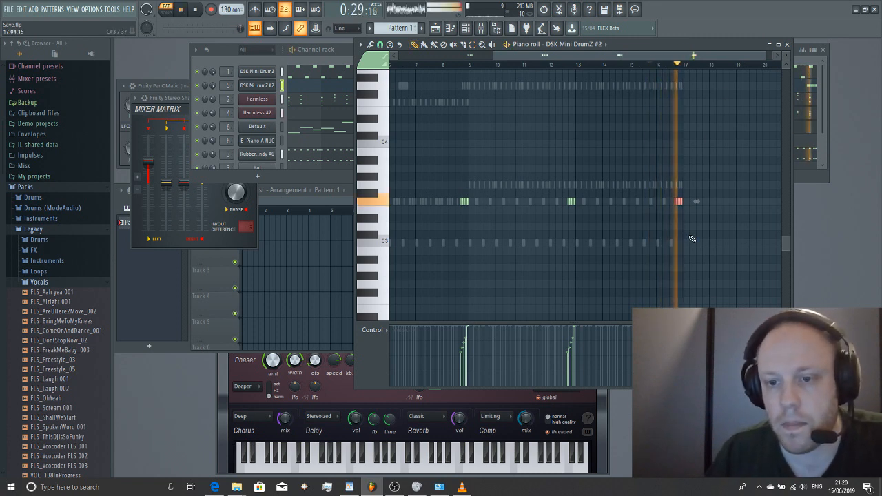
- Save the project and play the pattern from the DSK Mini DrumZ #2 roll at the end of bar 4
key("space")
left_click_drag(495, 56, 421, 58)
key("ctrl+s")
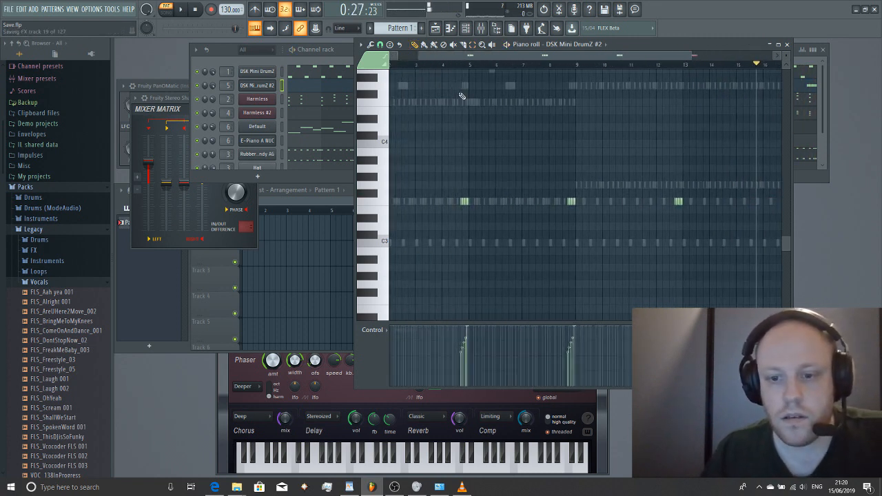
left_click(466, 68)
key("space")
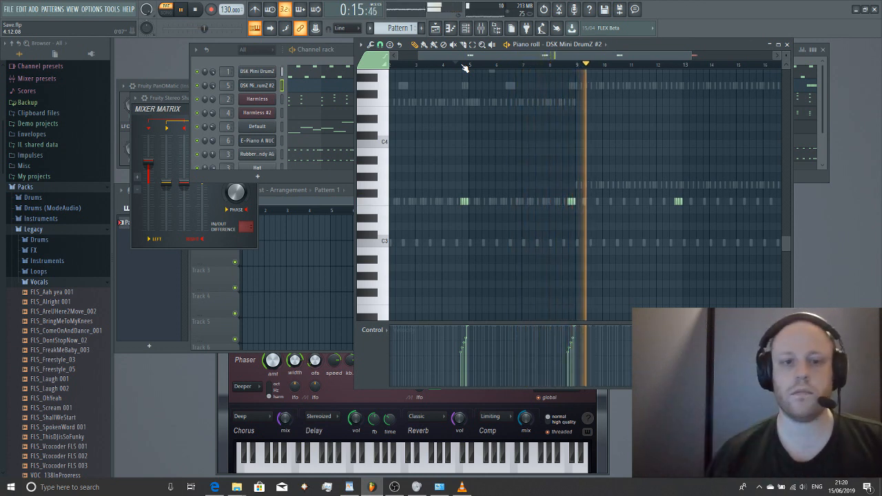
- Open the Default lead's piano roll, enter G4, D5 and B4 in sequence from the start of bar 9, and listen
left_click_drag(633, 45, 566, 200)
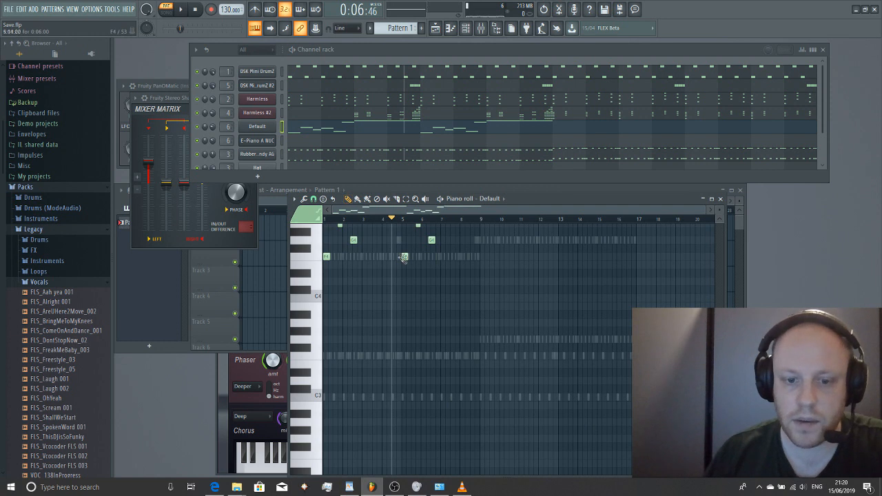
key("space")
key("space")
scroll(485, 241, "up", 5)
left_click_drag(490, 244, 527, 263)
key("space")
key("space")
key("space")
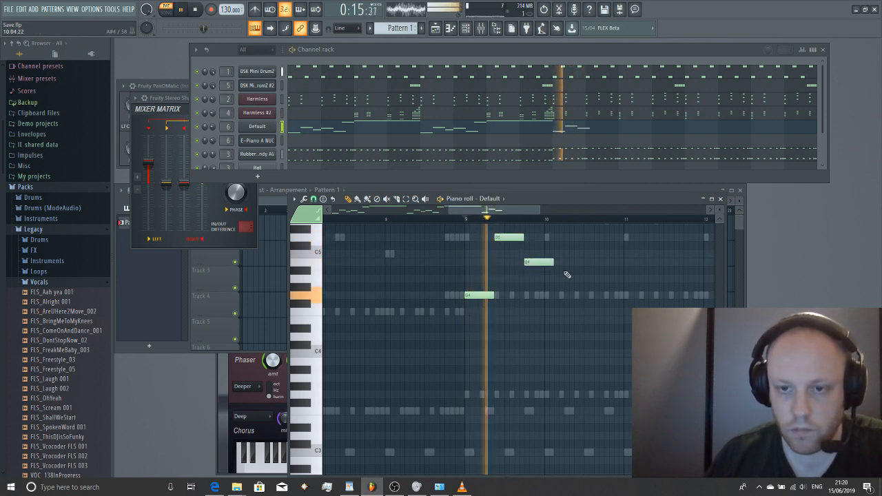
- Continue the lead through bar 10 with C#5, A4, E4 and C#5 notes, and listen from the start of that bar
key("space")
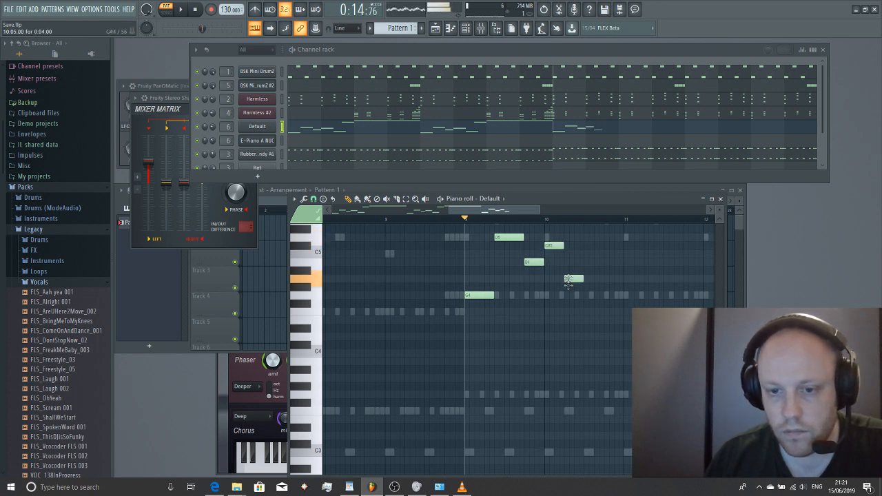
left_click(553, 222)
left_click_drag(564, 245, 558, 245)
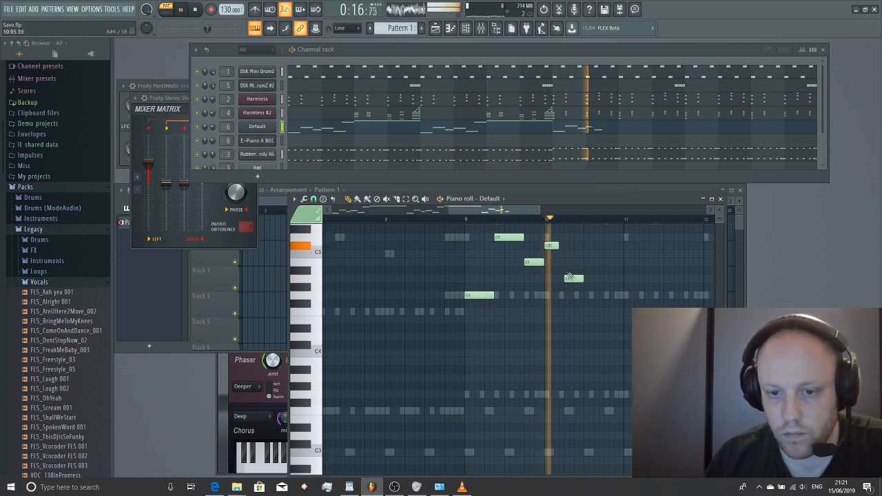
left_click_drag(568, 279, 563, 278)
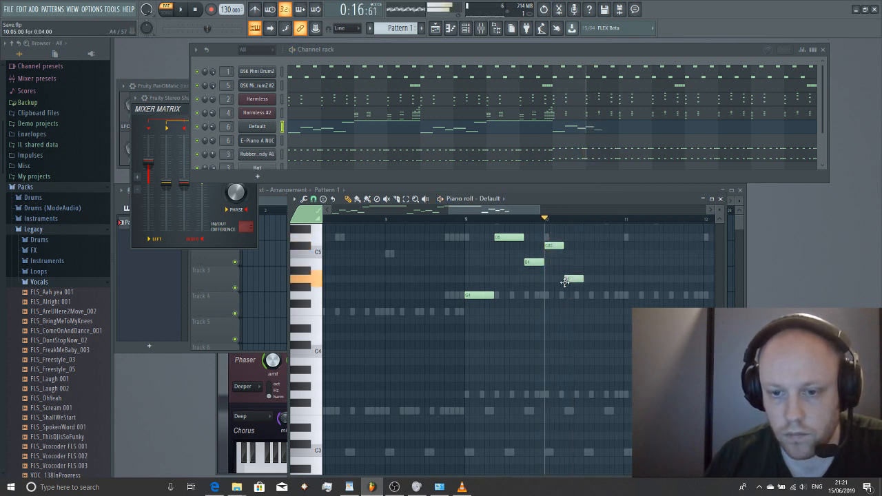
left_click_drag(606, 250, 606, 245)
key("space")
key("space")
- Add a long B4 from bar 11 to bar 13 with an overlapping G4 that ends at the same point, and listen
left_click(627, 262)
left_click_drag(641, 264, 680, 271)
left_click(507, 295)
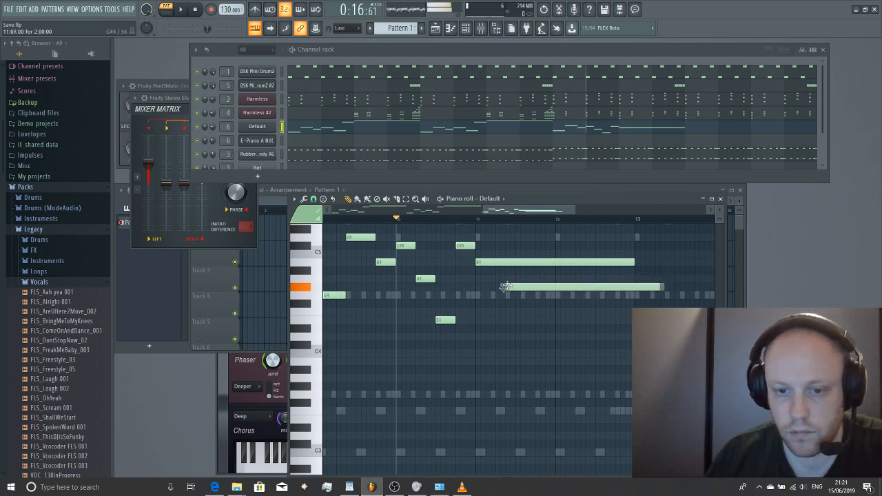
key("space")
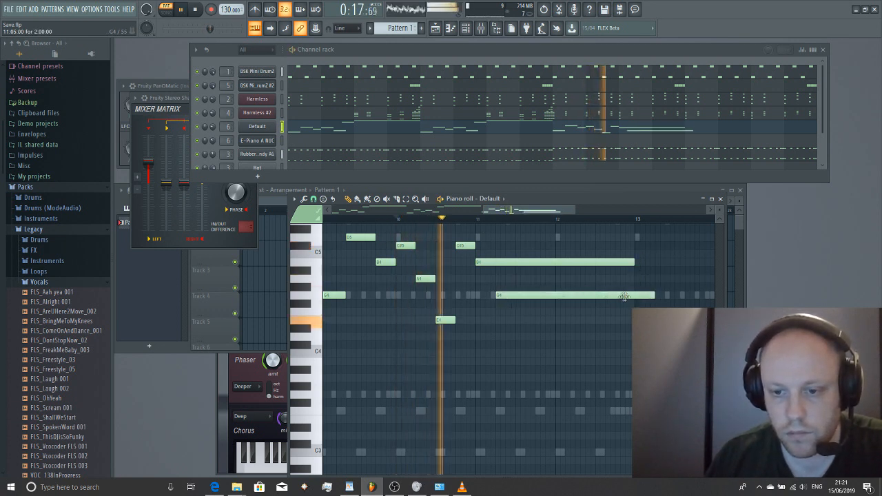
left_click_drag(652, 296, 635, 297)
key("space")
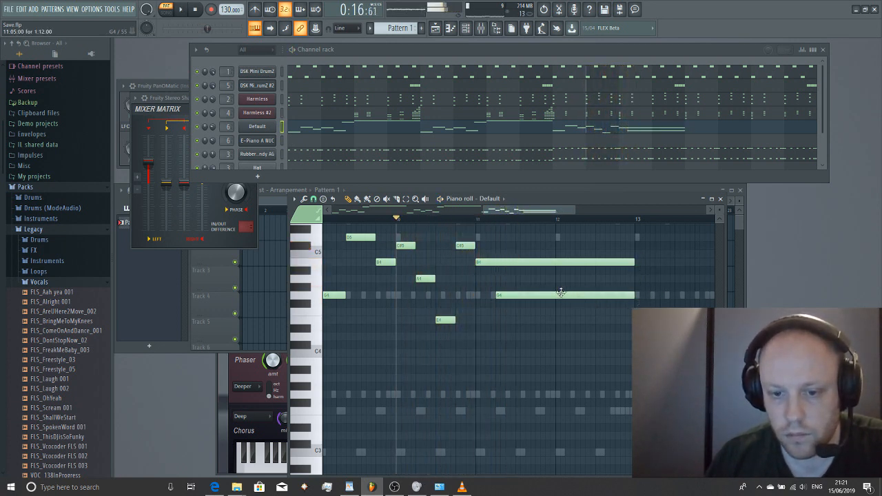
- Shorten the long B4 to half a bar, replace the overlapping G4 with an A4 held until bar 13, and listen
left_click_drag(579, 289, 512, 273)
left_click(478, 218)
key("space")
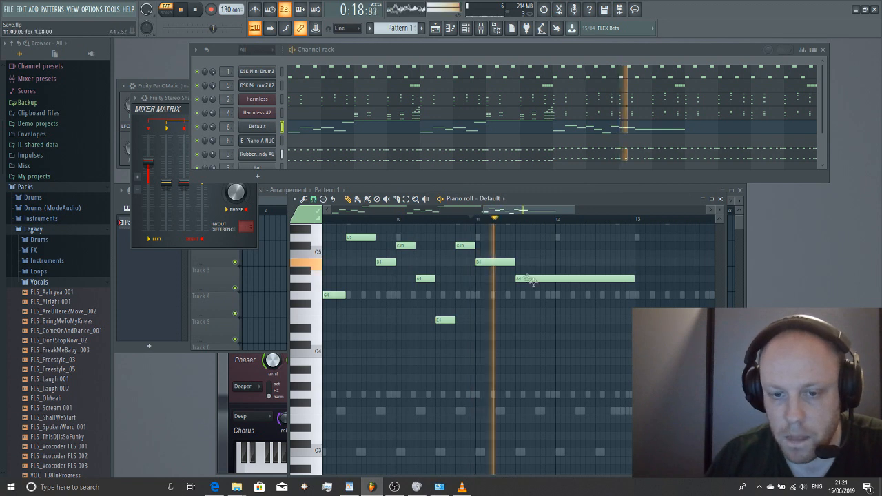
scroll(480, 285, "down", 3)
scroll(481, 278, "up", 3)
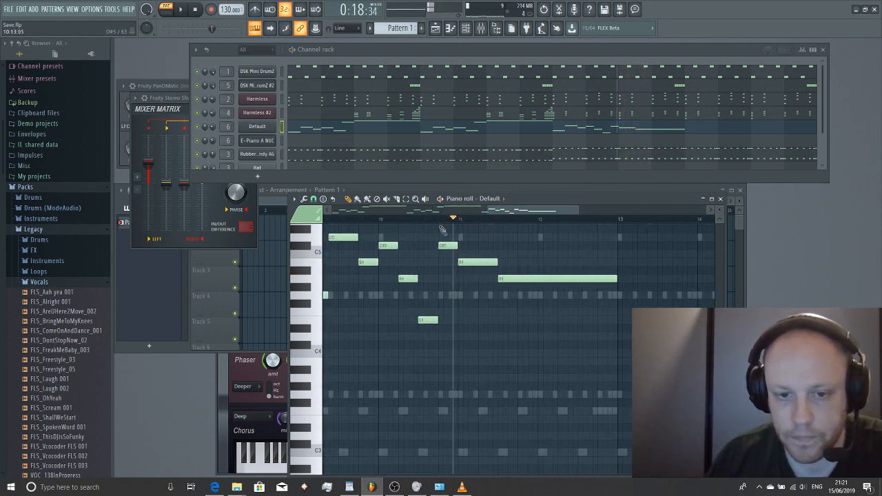
key("space")
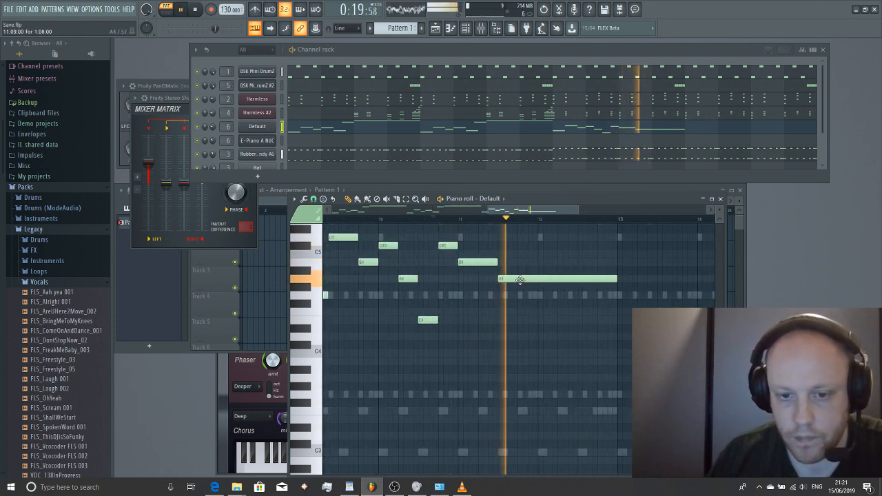
key("space")
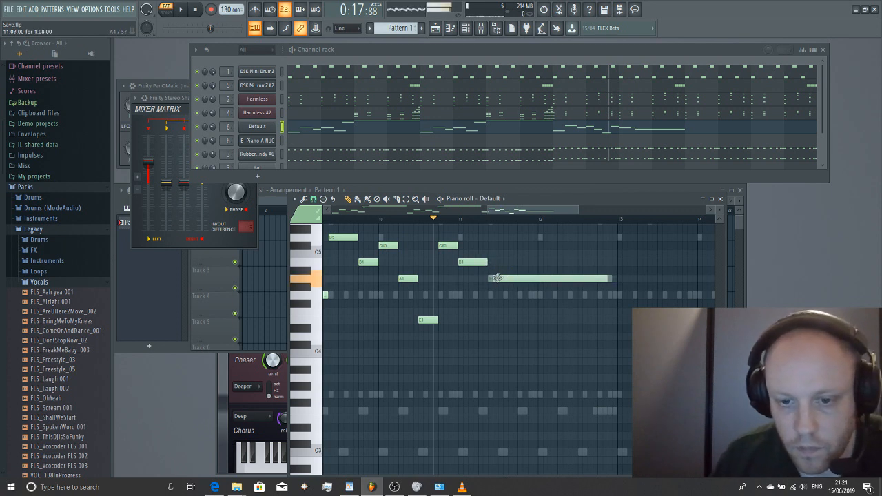
- Move the held lead note in bar 11 down to G4 directly after the B4, and extend it to bar 13
left_click_drag(496, 278, 493, 298)
key("space")
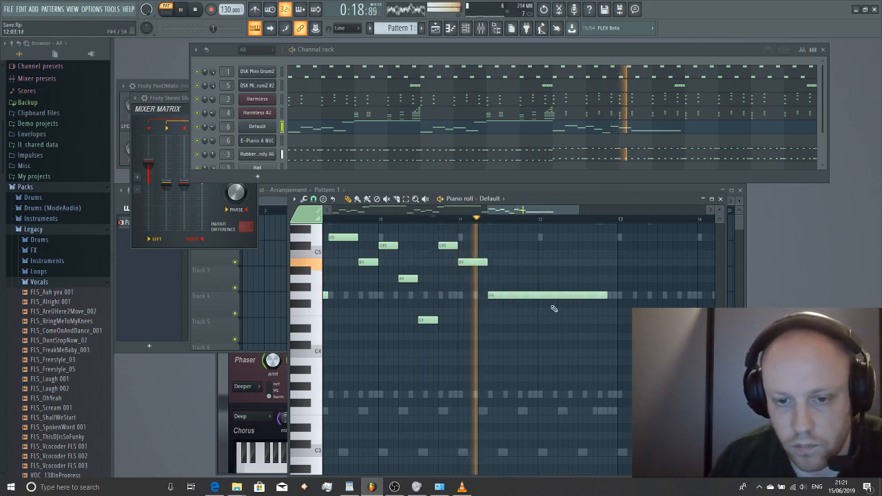
left_click(613, 297)
right_click(613, 297)
left_click_drag(607, 295, 613, 295)
key("space")
- Copy the lead phrase of bars 9 to 12 into bars 13 to 16 and save the project
scroll(515, 285, "down", 3)
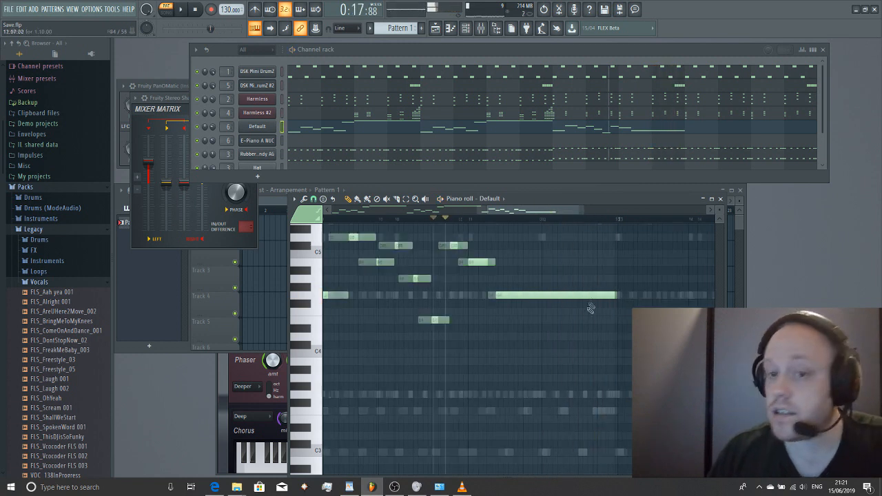
left_click_drag(470, 353, 614, 264)
left_click_drag(431, 211, 437, 258)
key("ctrl+v")
key("ctrl+s")
scroll(330, 262, "up", 5)
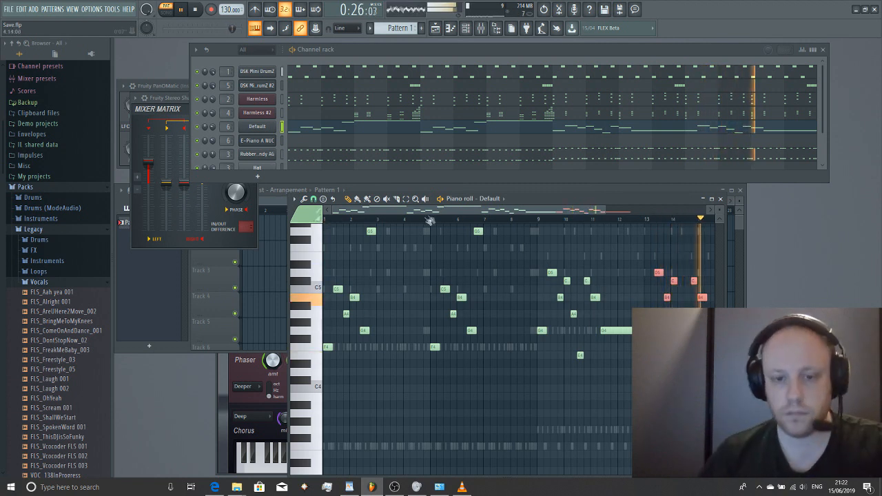
- Raise the held lead note ending at bar 17 to E5 and play the second half of the pattern
key("space")
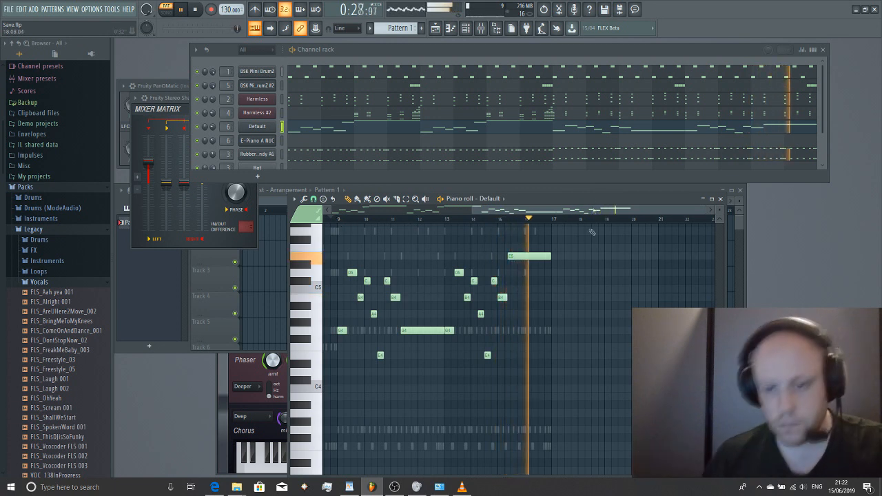
key("space")
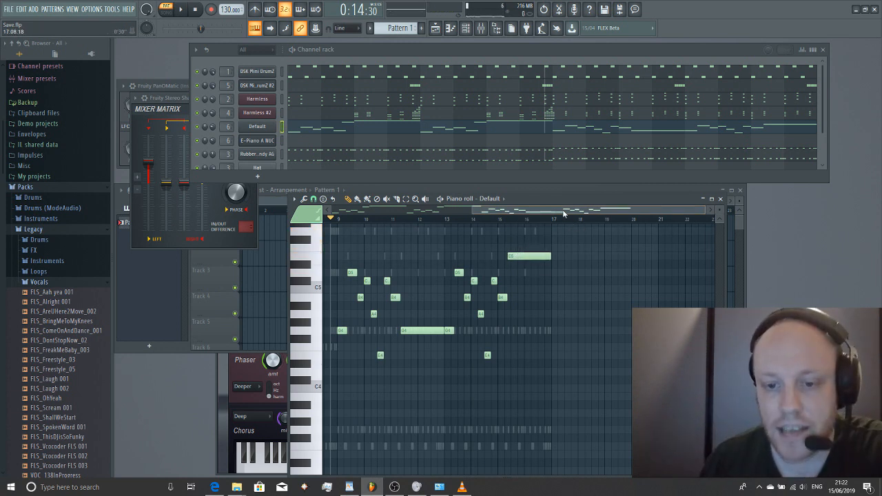
left_click_drag(562, 210, 371, 226)
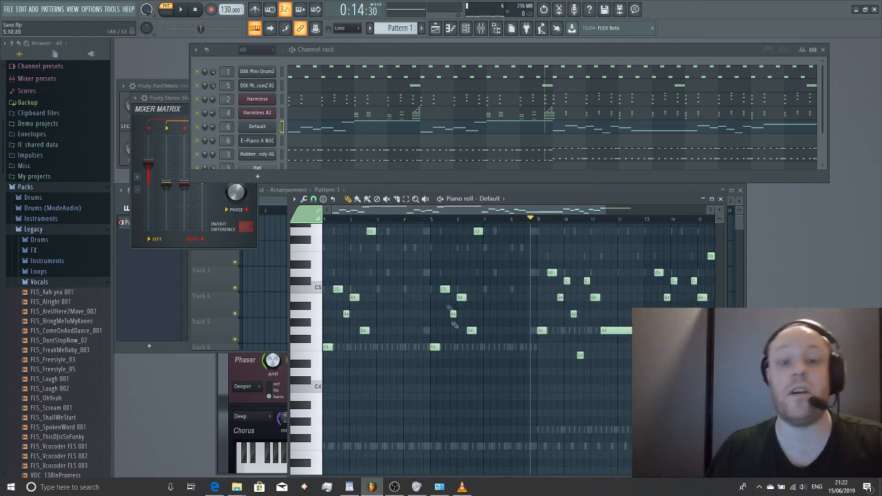
mouse_move(461, 491)
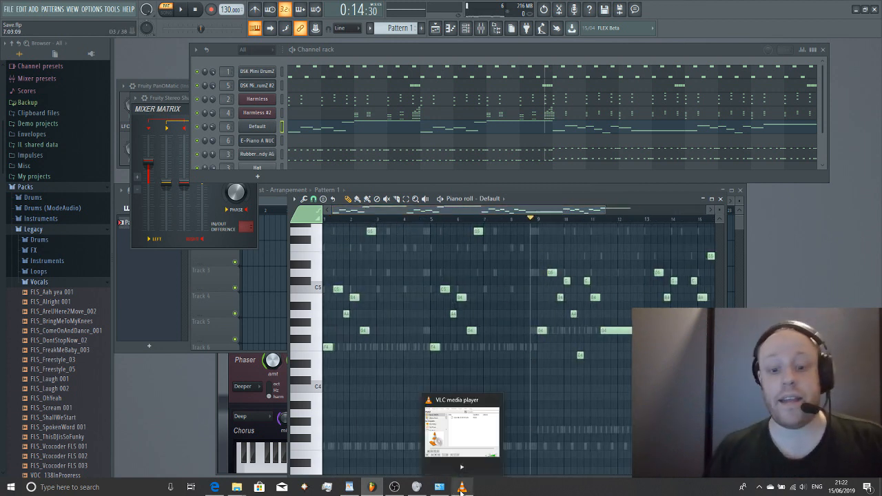